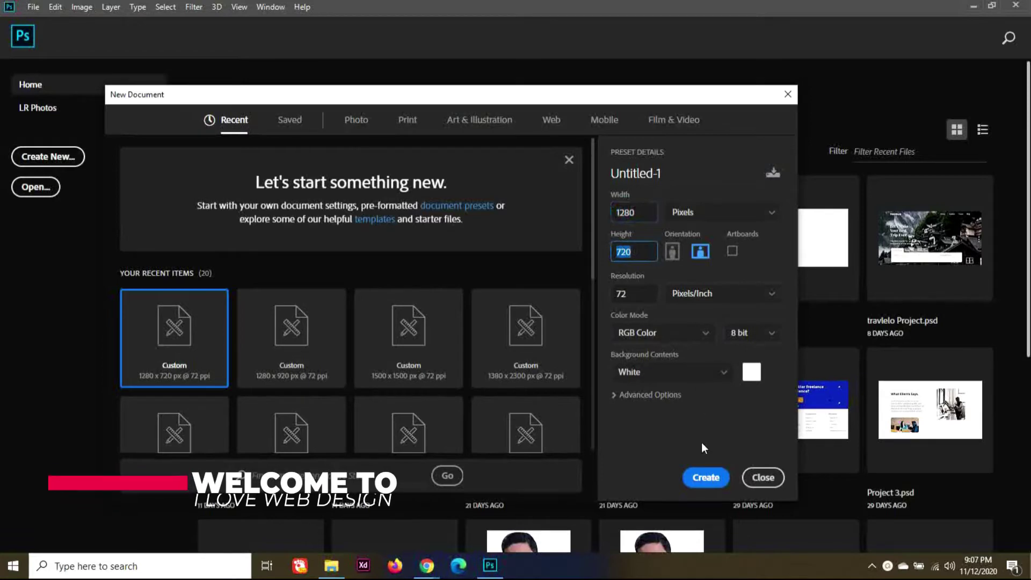
- Create a white 1280 × 720 px RGB document at 72 ppi and set the Pen tool to Shape mode
left_click(705, 477)
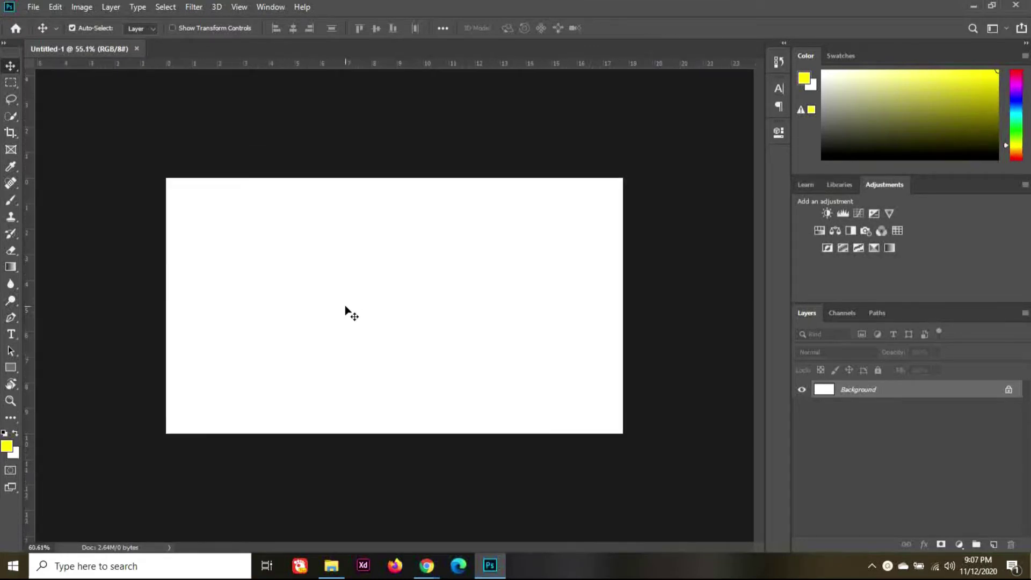
left_click(11, 318)
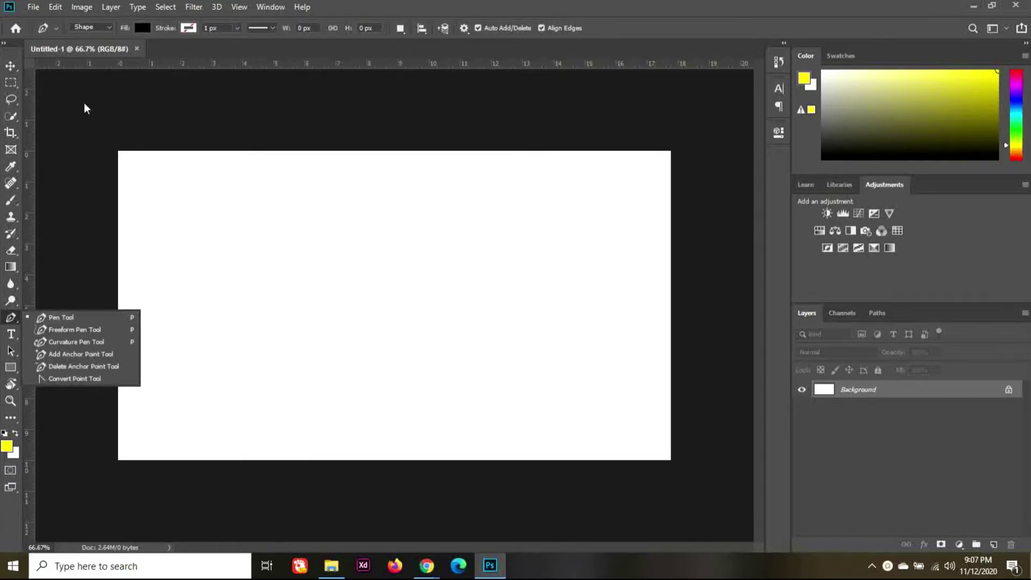
left_click(89, 318)
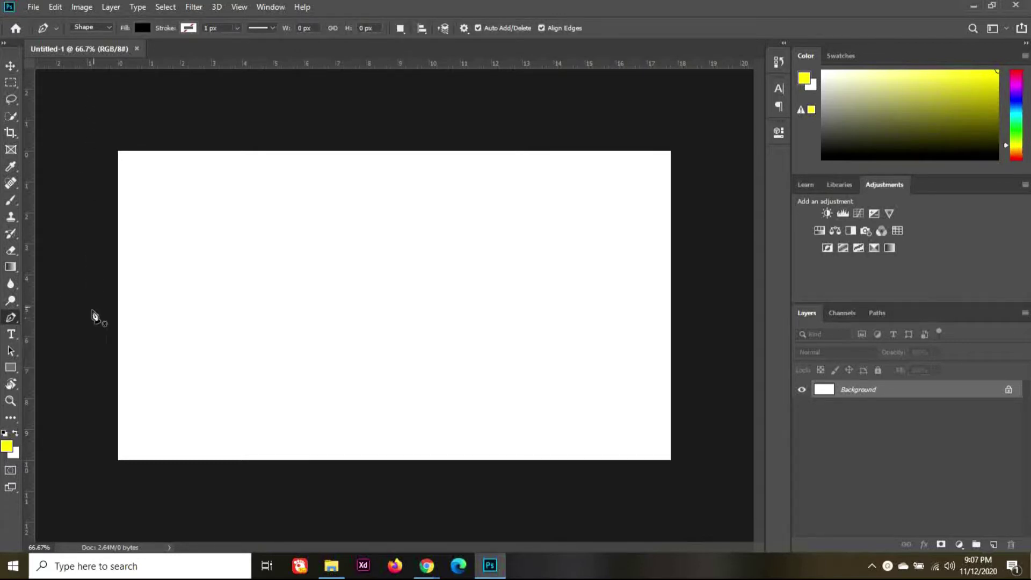
left_click(107, 27)
left_click(106, 28)
left_click(108, 28)
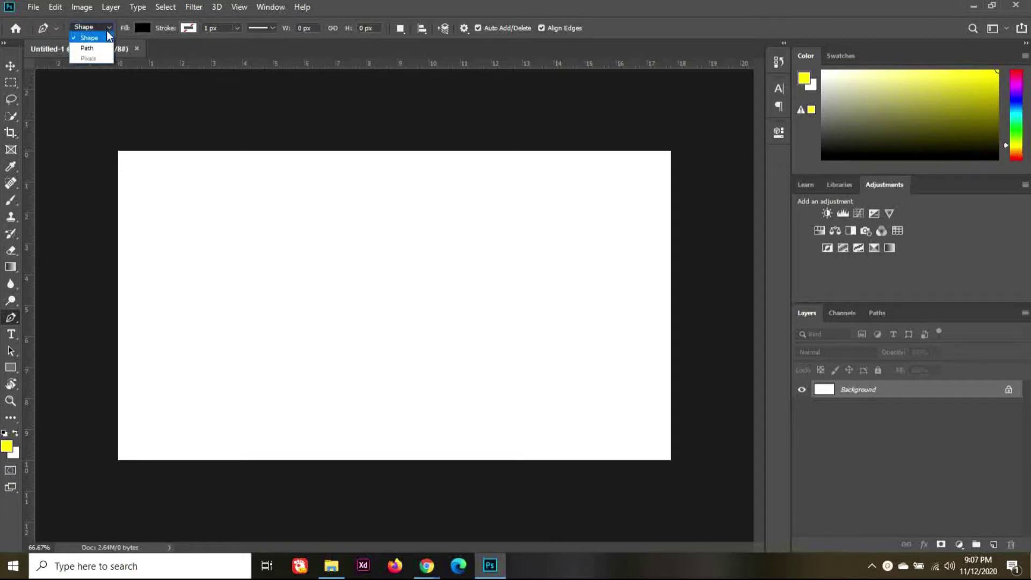
left_click(89, 38)
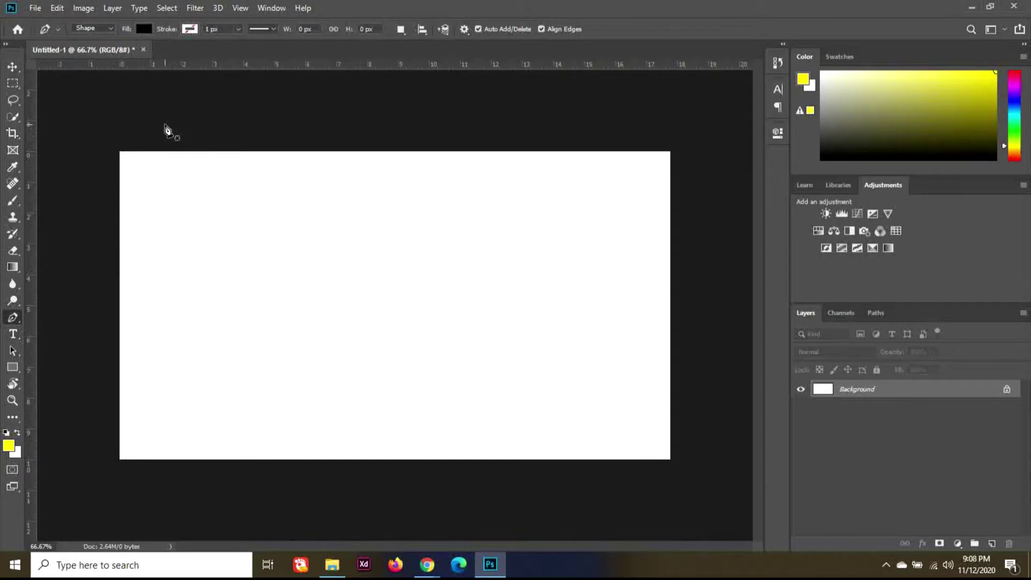
- Draw a closed black curved Pen shape covering the canvas's left side, bulging toward the centre and extending past the left edge
left_click(163, 124)
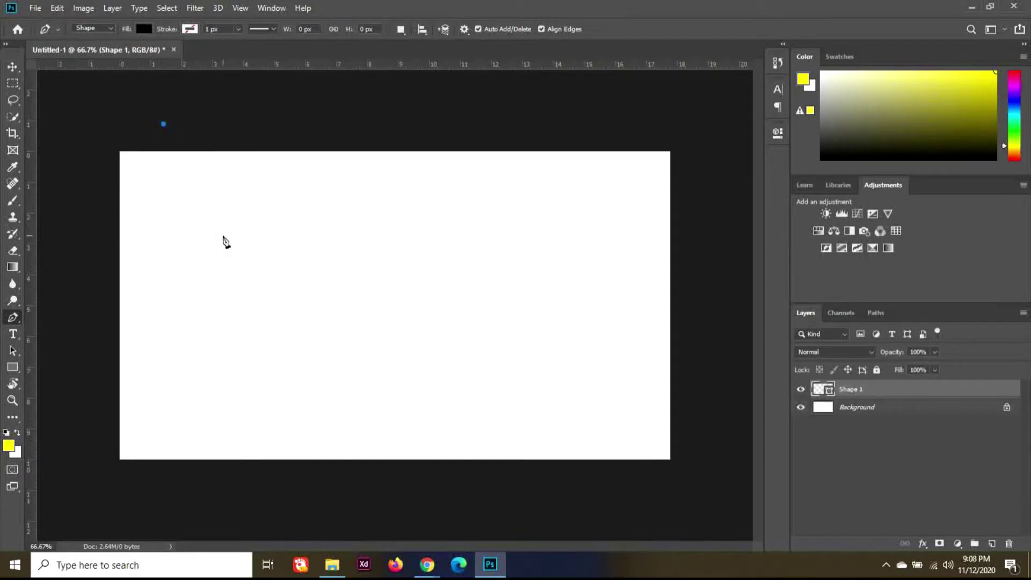
left_click_drag(184, 204, 218, 242)
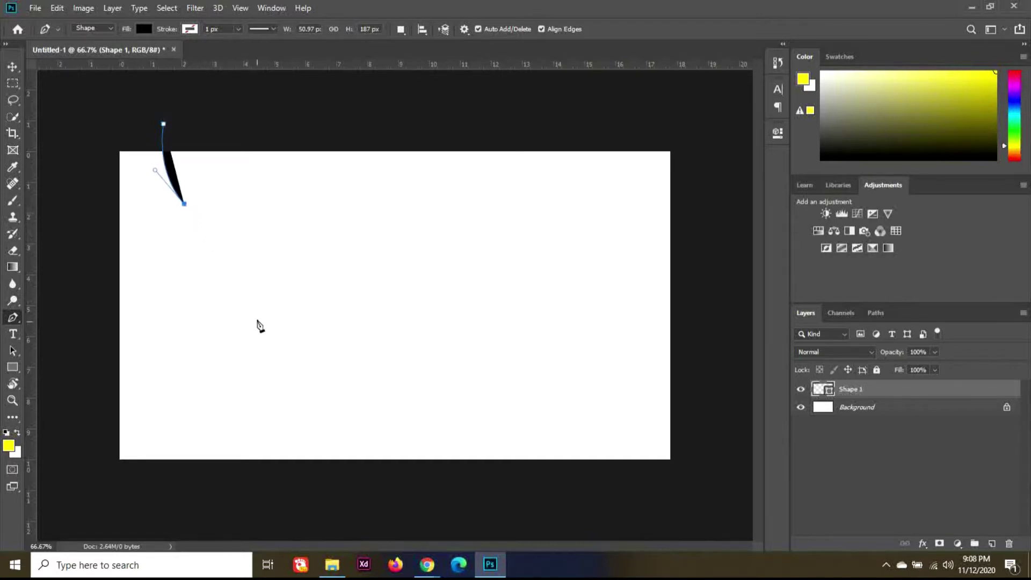
left_click_drag(100, 403, 34, 330)
scroll(69, 322, "down", 2)
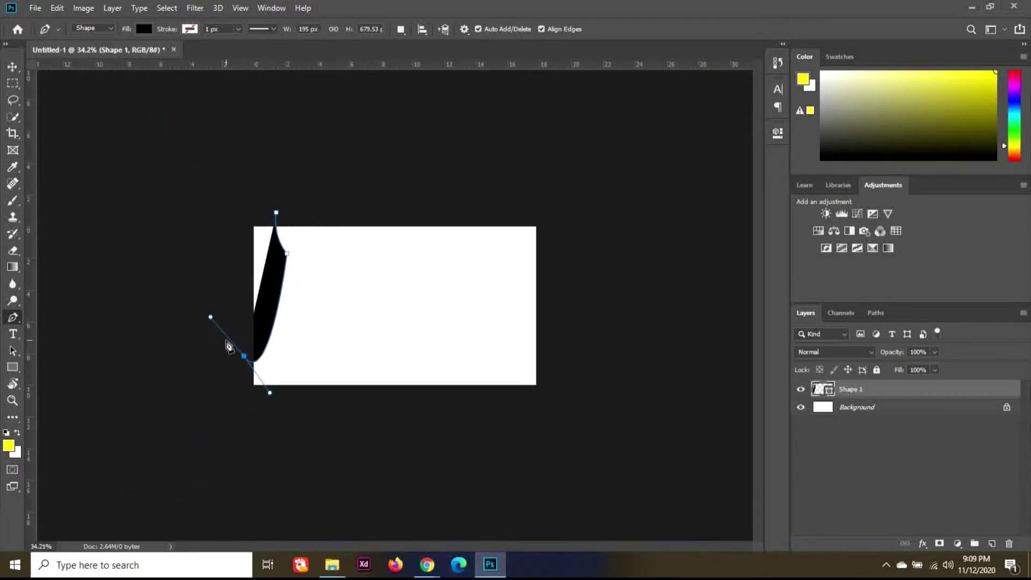
key("ctrl+z")
left_click_drag(214, 365, 2, 376)
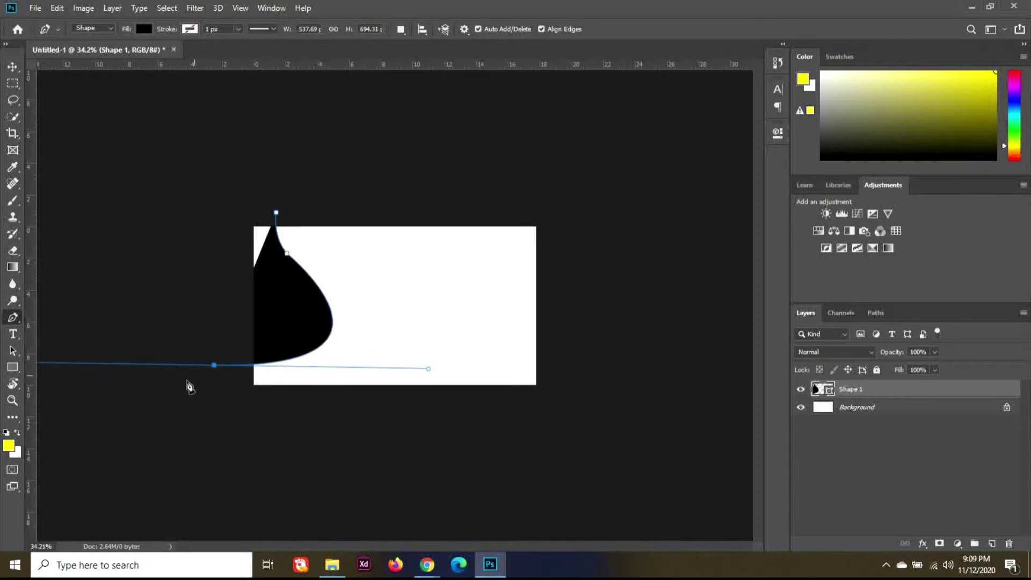
scroll(189, 384, "up", 2)
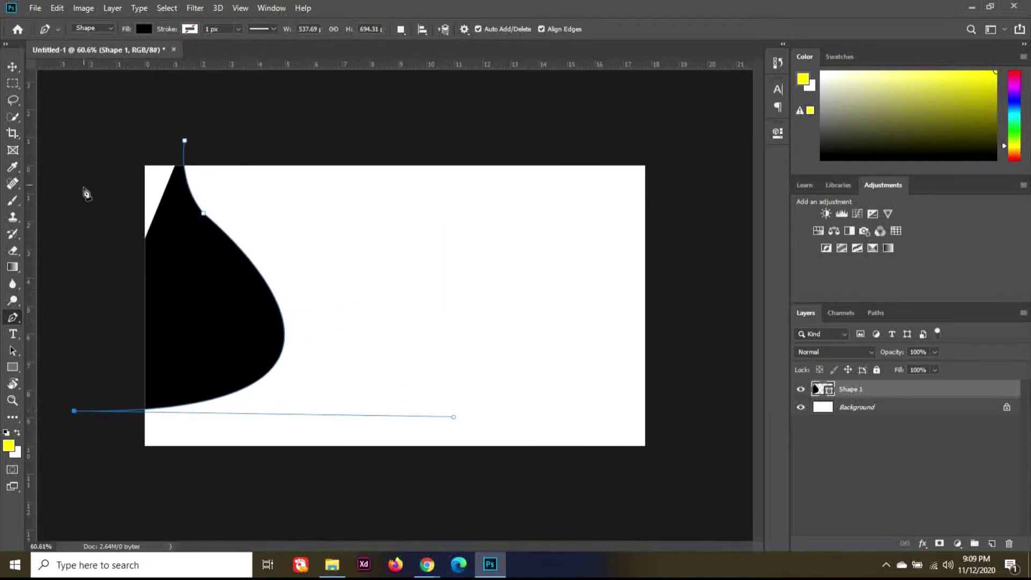
left_click(85, 147)
left_click(185, 141)
left_click(13, 66)
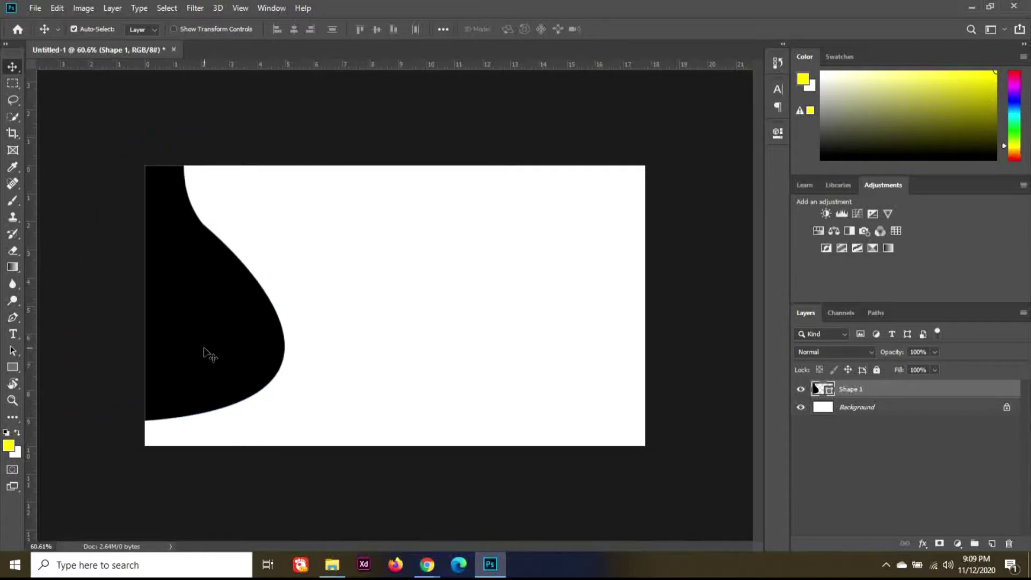
- Stretch the left curved shape to about 111% width and duplicate its layer
key("ctrl+t")
left_click_drag(285, 280, 307, 295)
key("Return")
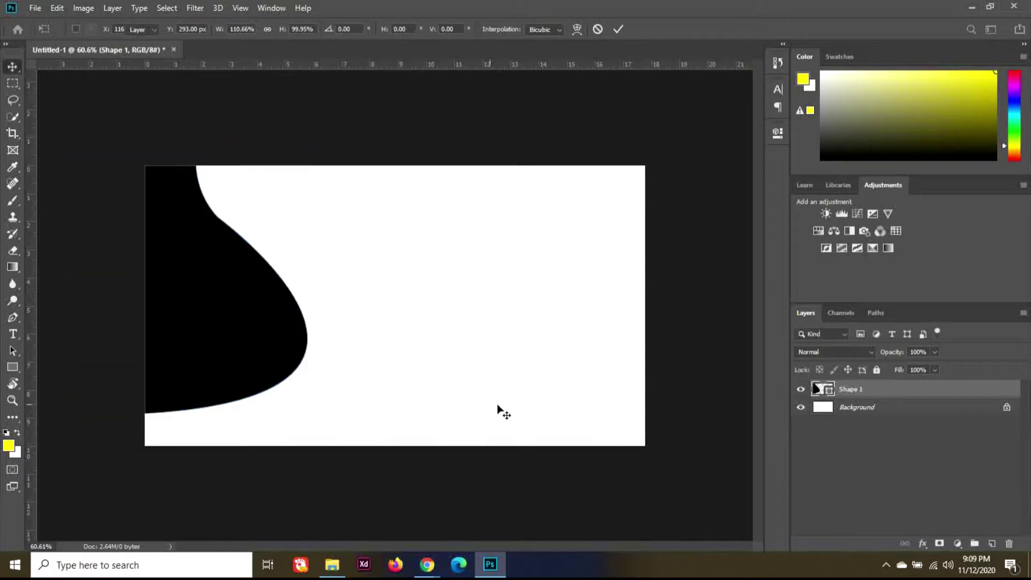
key("ctrl+j")
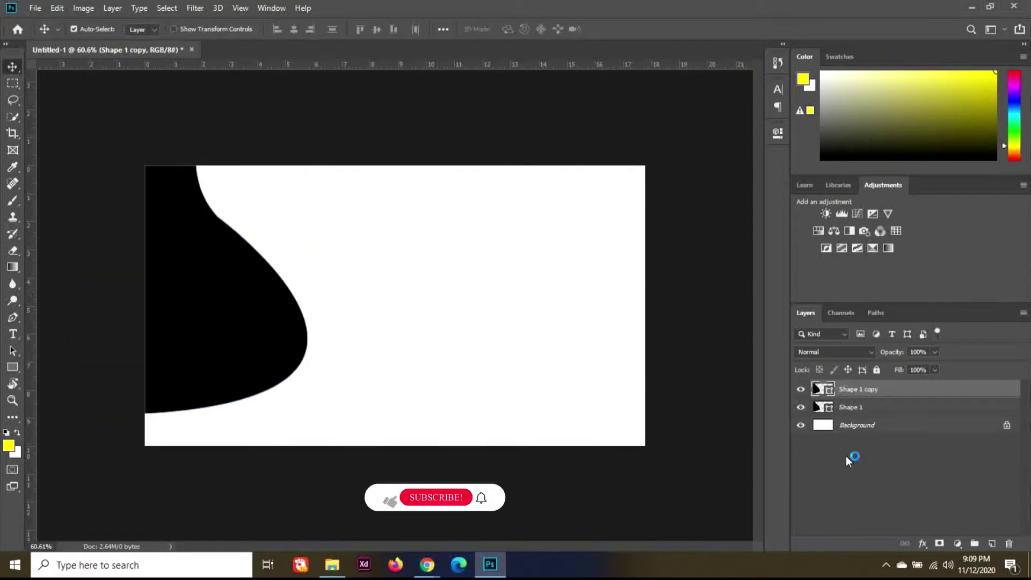
- Add a new empty layer above the Shape 1 copy layer
left_click(865, 417)
left_click(905, 392)
left_click(993, 544)
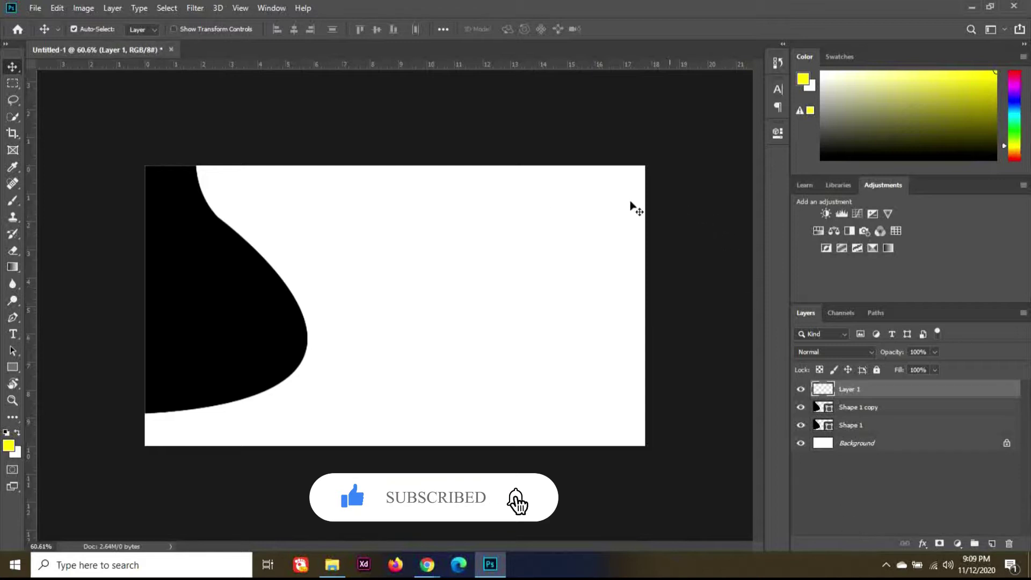
- Draw a closed two-lobed Pen shape along the canvas's right side, small lobe above a larger one, extending past the canvas edge
left_click(13, 317)
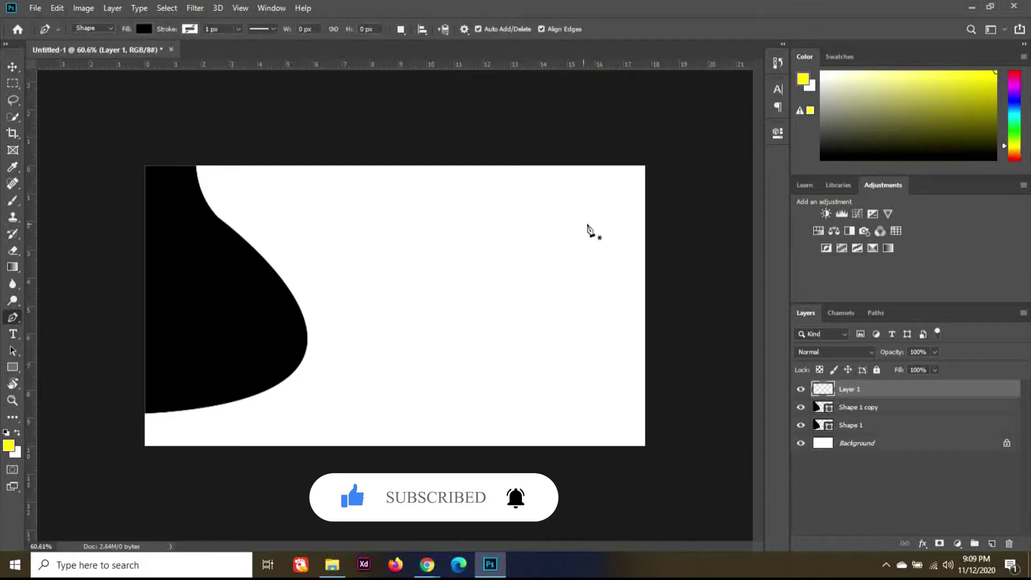
left_click(667, 183)
left_click_drag(613, 285, 657, 390)
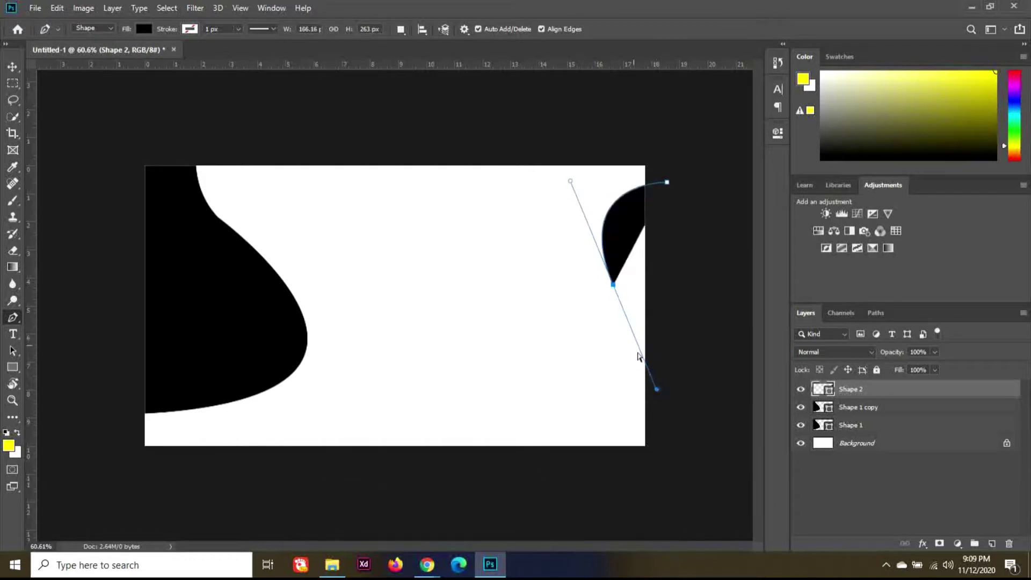
left_click(614, 285)
left_click_drag(552, 469, 649, 567)
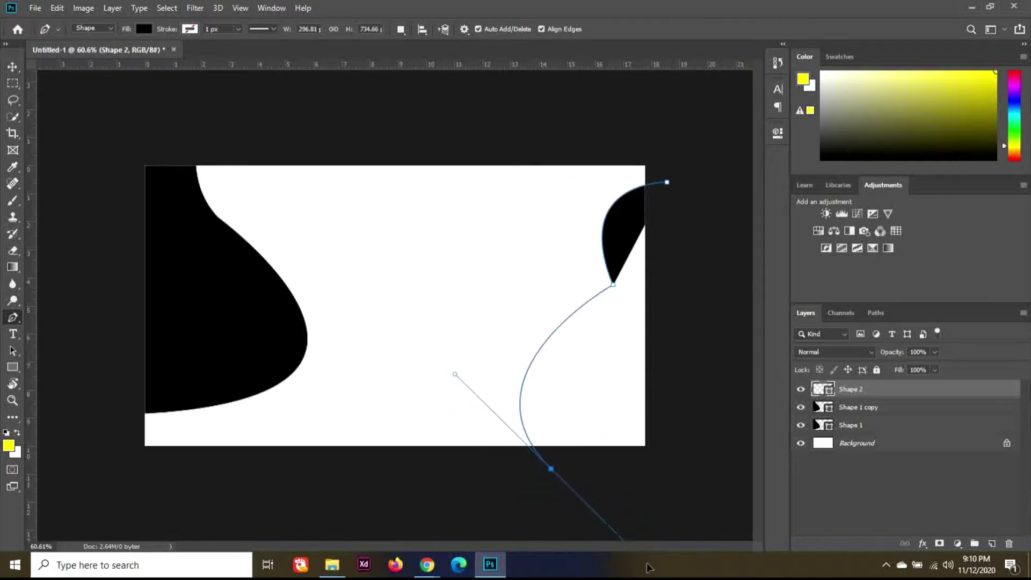
left_click(551, 470)
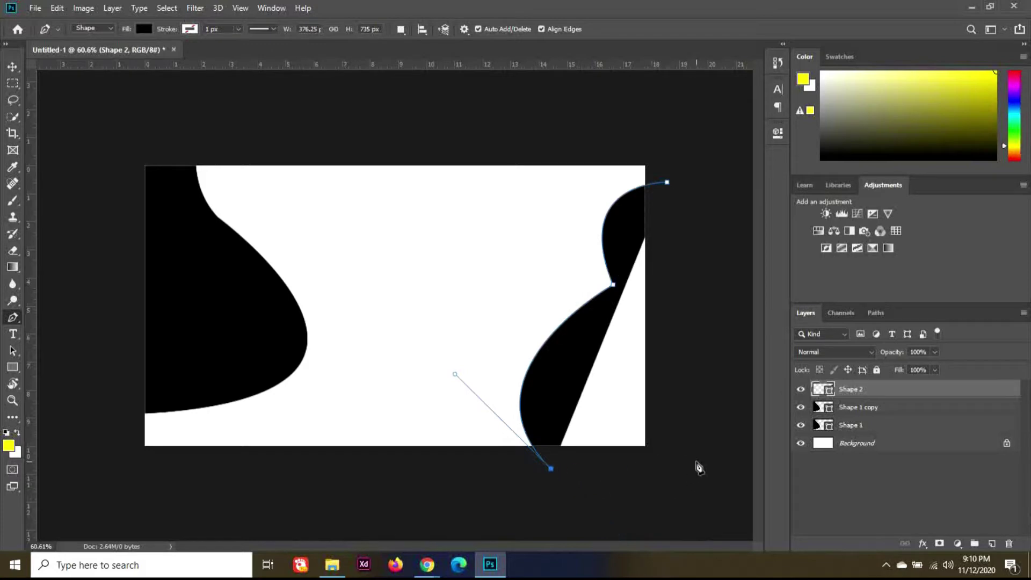
left_click(697, 462)
left_click(668, 183)
key("ctrl+plus")
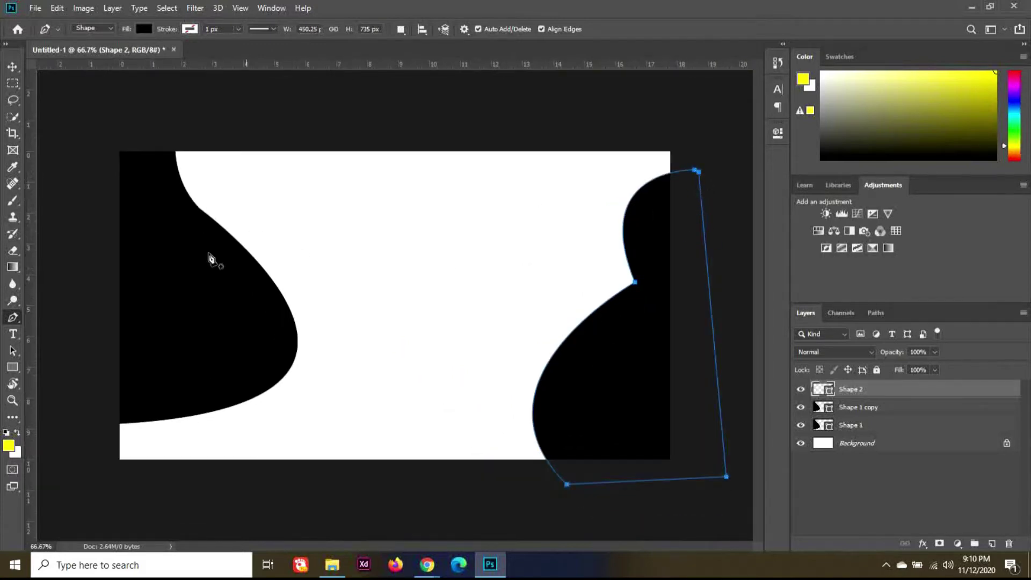
left_click(12, 67)
- Stretch the right two-lobed shape toward the centre to about 113% width and duplicate its layer
left_click_drag(251, 269, 330, 293)
left_click(499, 223)
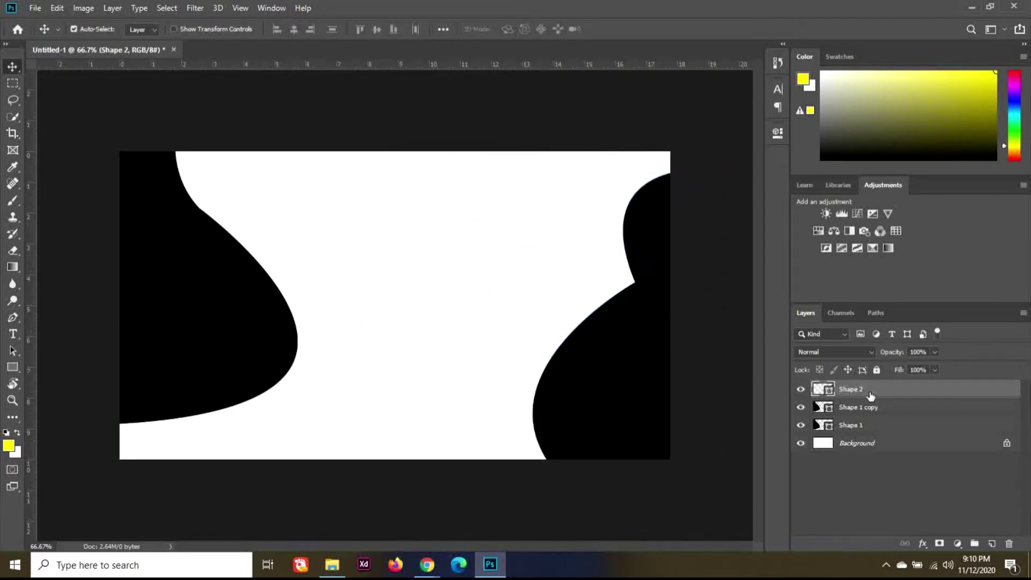
key("ctrl+t")
left_click_drag(521, 329, 506, 325)
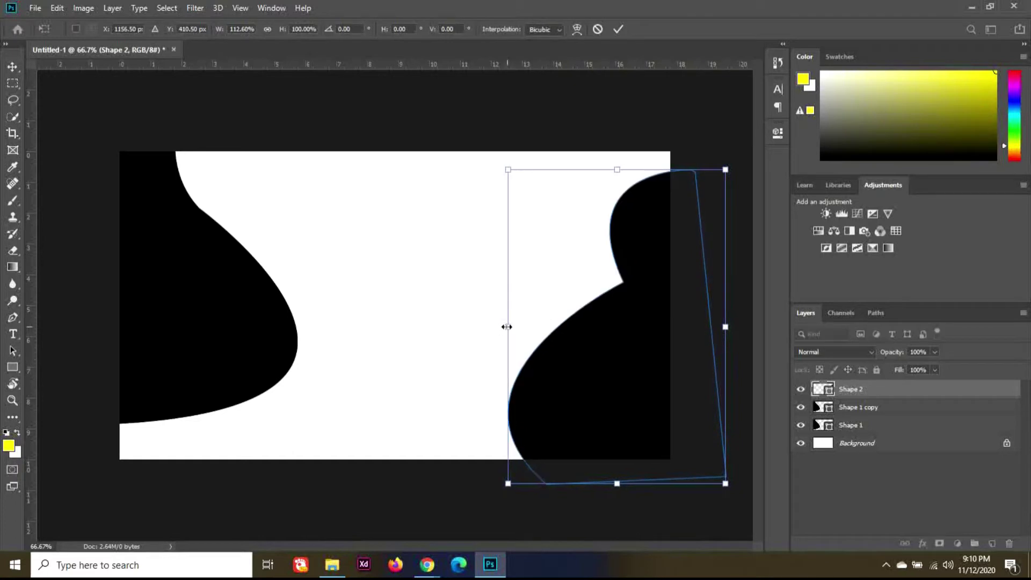
key("Return")
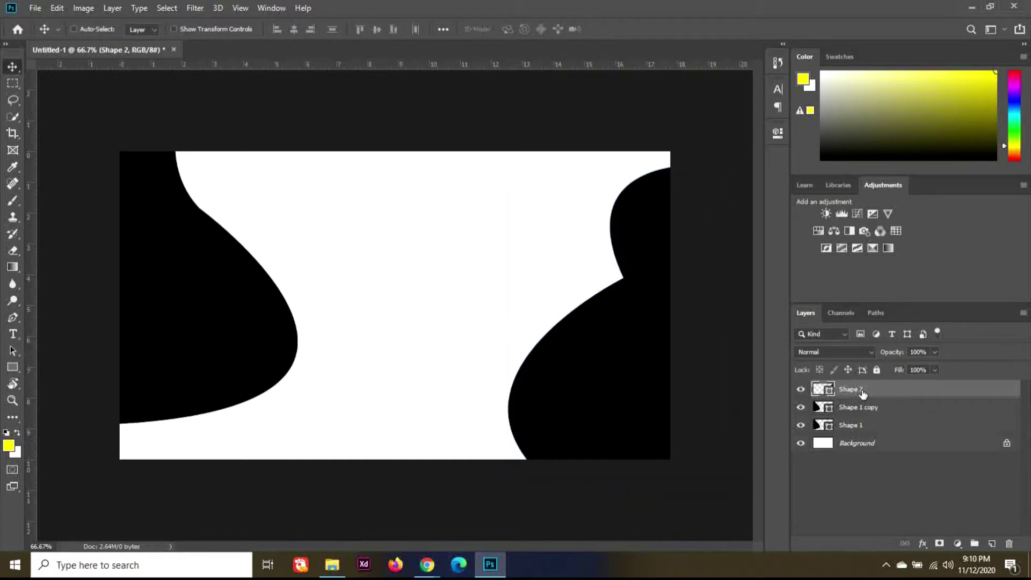
key("ctrl+j")
- Place the forest backpacker photo from the desktop above Shape 1, positioned over the left shape and scaled to about 13.6%
left_click(869, 444)
left_click(971, 7)
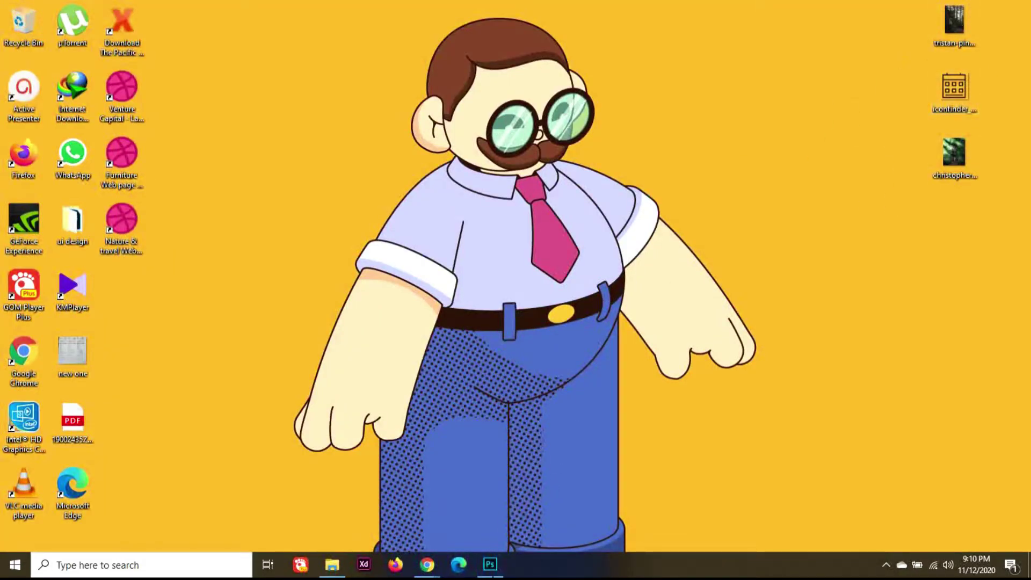
left_click(490, 564)
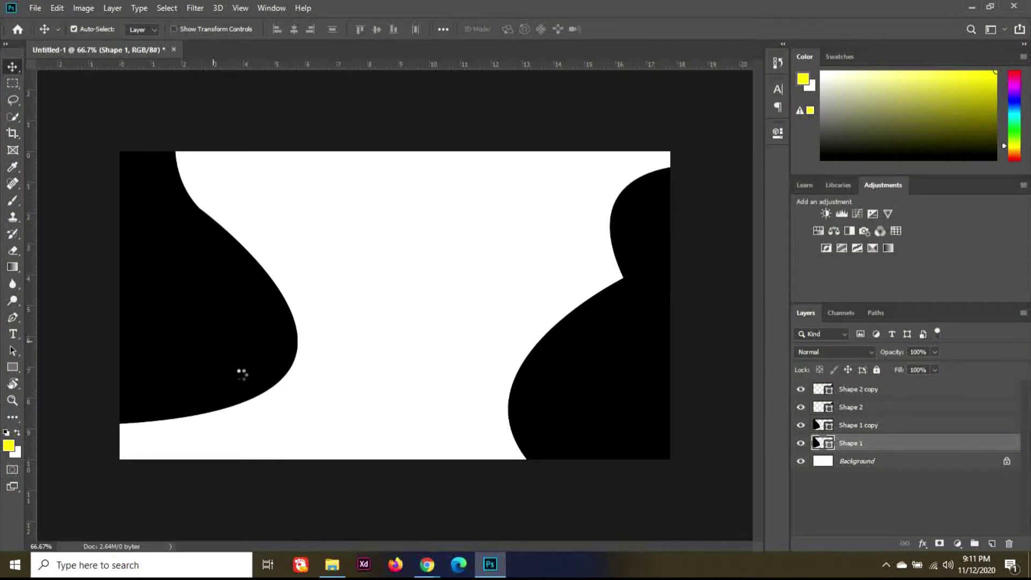
left_click_drag(388, 290, 197, 268)
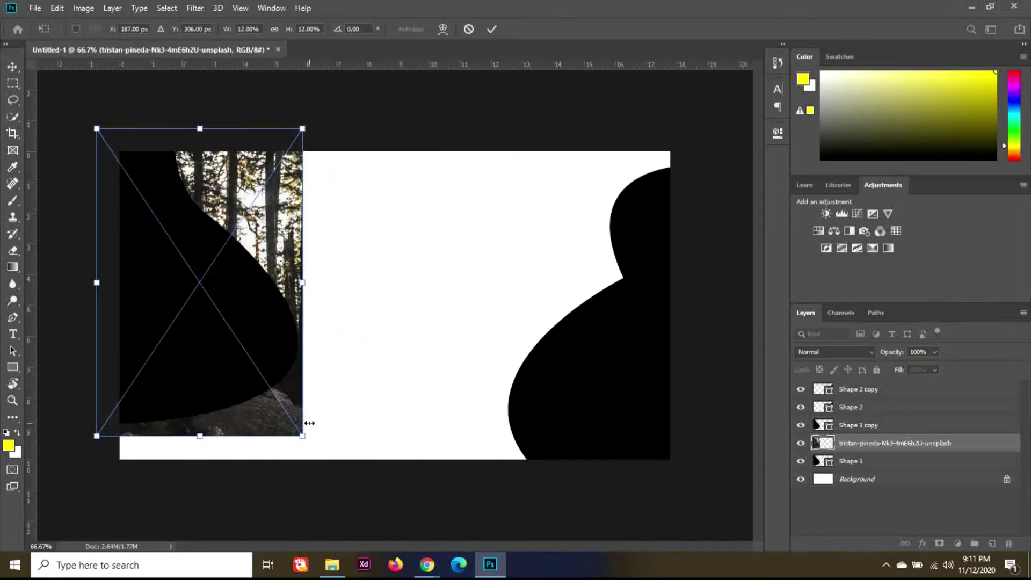
left_click_drag(304, 438, 318, 457)
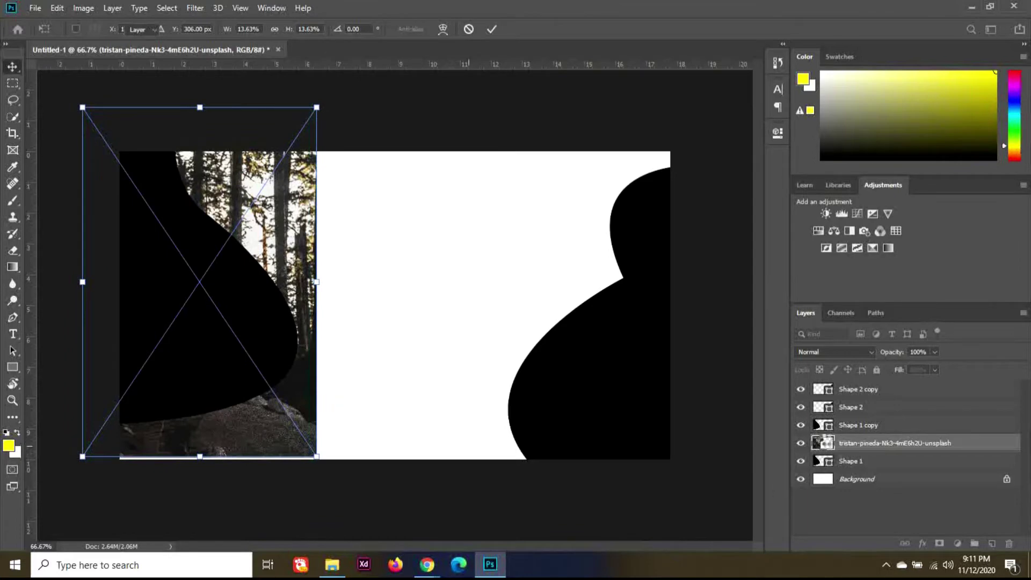
key("Return")
- Hide the Shape 1 copy layer and clip the backpacker photo to the Shape 1 layer
left_click(801, 425)
right_click(871, 447)
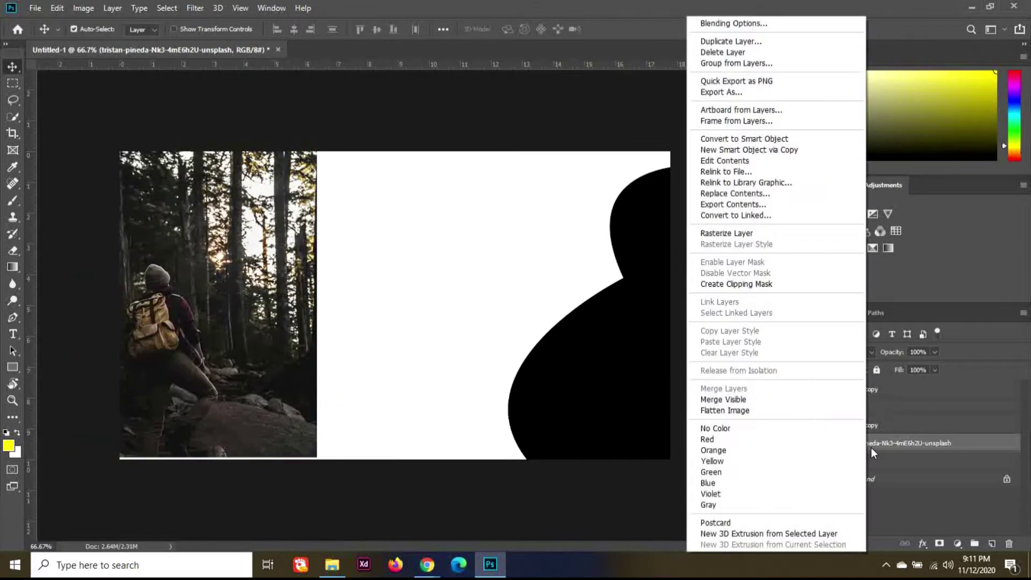
left_click(763, 287)
- Resize the clipped backpacker photo to about 11.4% width and 10.9% height so it fits the left shape
key("ctrl+t")
left_click_drag(315, 284, 298, 271)
left_click_drag(291, 418, 304, 430)
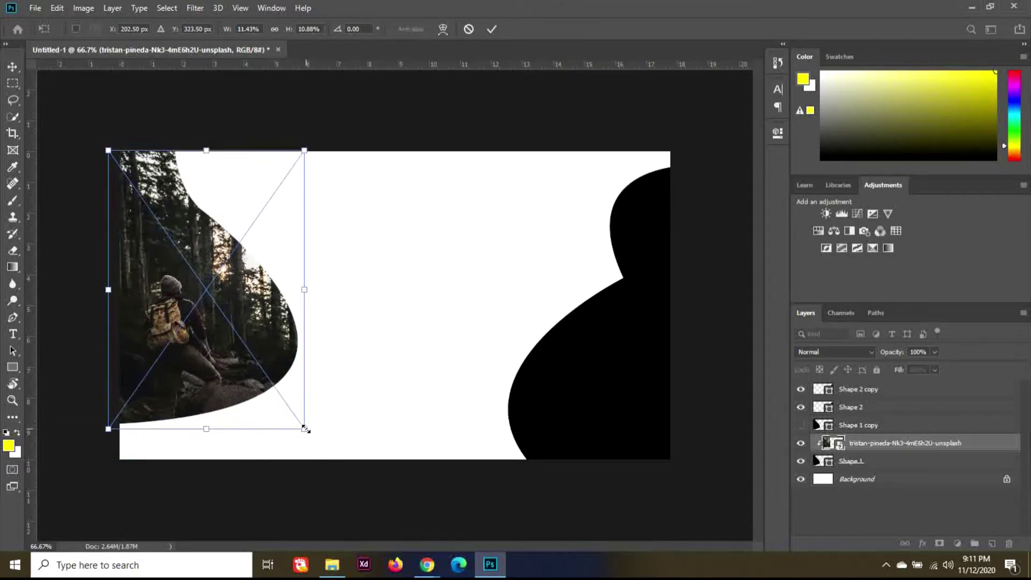
key("Return")
- Place the green forest hiker photo from the desktop above Shape 2, positioned over the right shape and scaled to about 18.5%
left_click(858, 410)
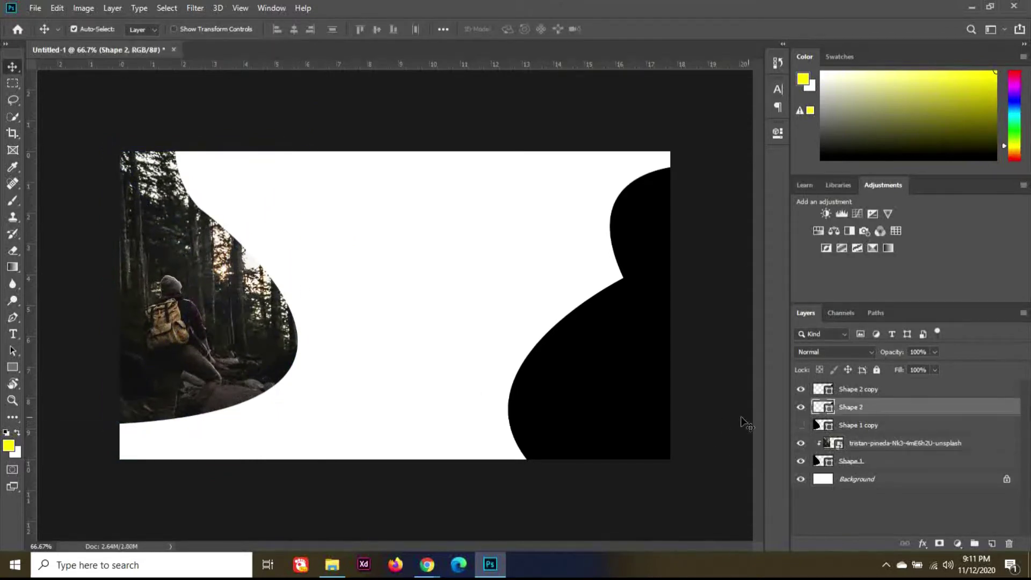
left_click(972, 10)
left_click_drag(714, 376, 618, 382)
left_click_drag(470, 328, 629, 319)
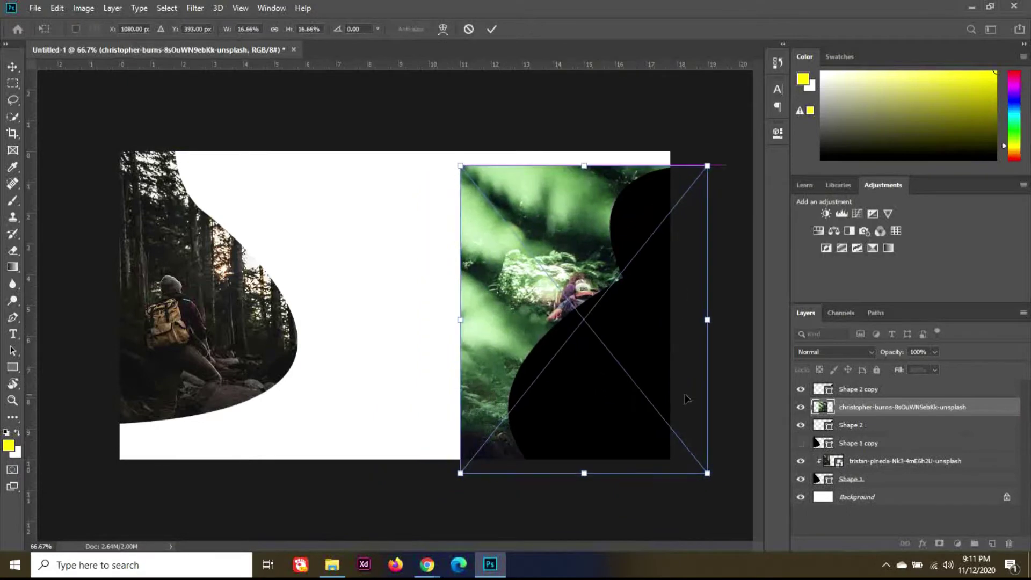
left_click_drag(720, 477, 733, 487)
left_click_drag(535, 327, 560, 329)
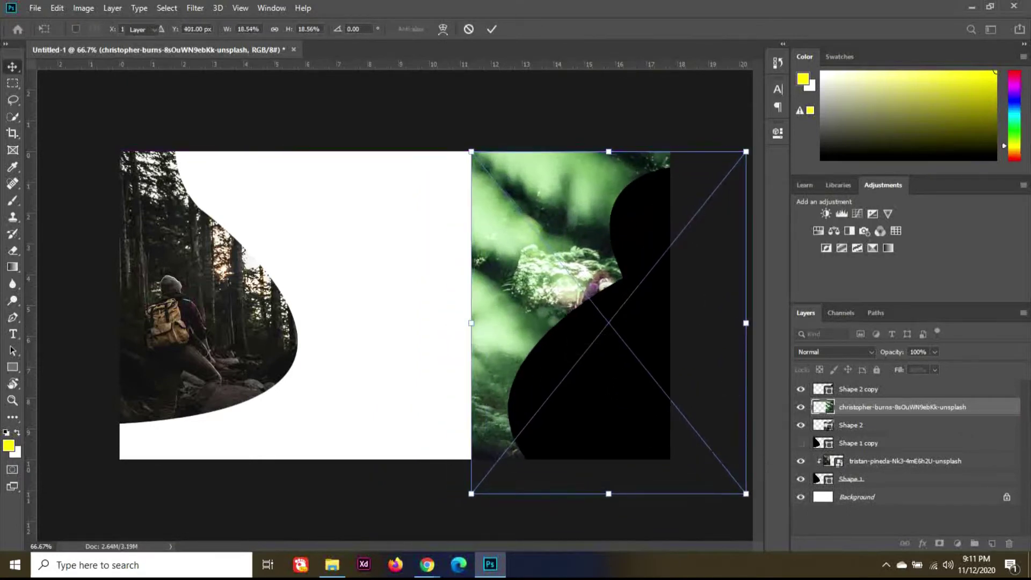
key("Return")
- Clip the green forest photo to the Shape 2 layer and hide the Shape 2 copy layer
right_click(913, 408)
left_click(806, 284)
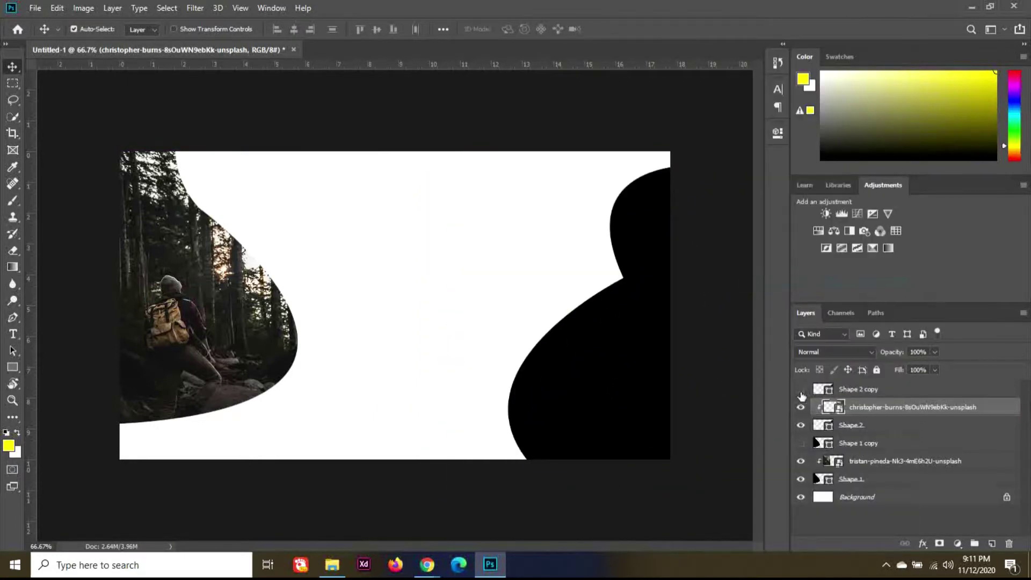
- Scale the clipped green forest photo to about 16.9% and shift it right so the hiker sits inside the right shape
key("ctrl+t")
left_click_drag(472, 152, 492, 168)
key("shift+Right")
key("shift+Right")
key("shift+Right")
key("shift+Right")
key("shift+Right")
key("shift+Right")
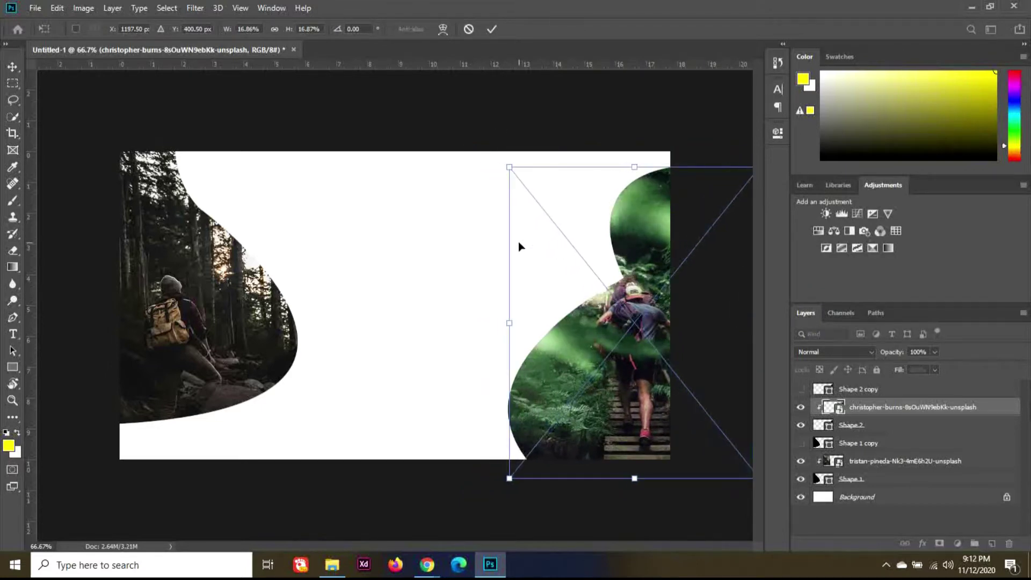
key("Return")
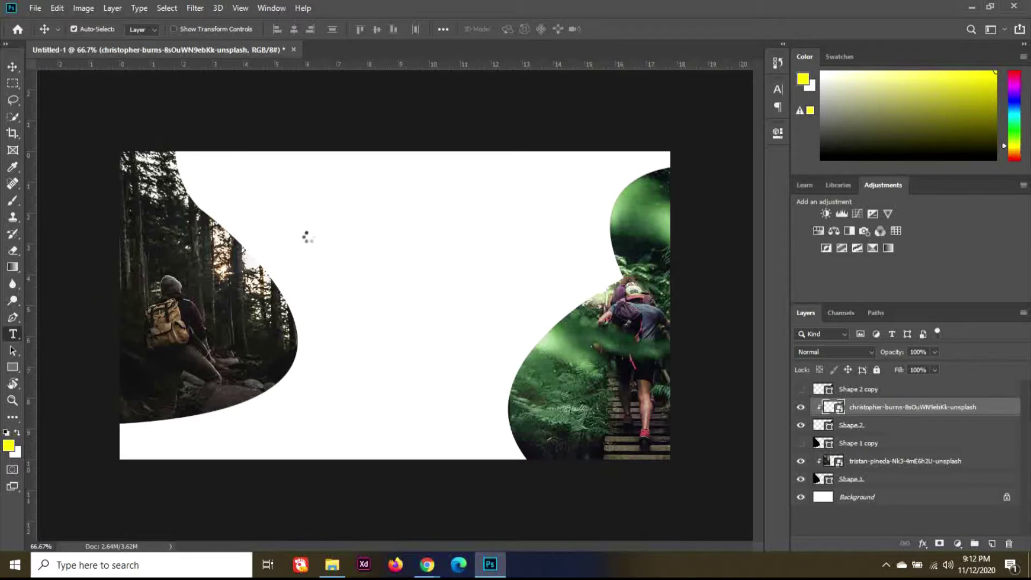
- Add the text "Fazil Design" in the white area near the top of the page and colour it black (000000)
left_click(325, 235)
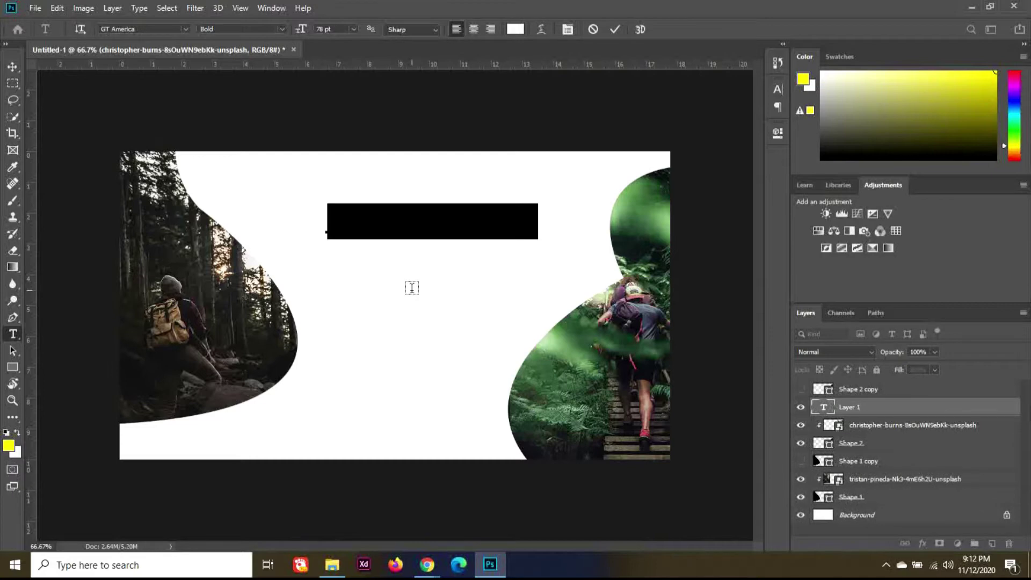
type("_______")
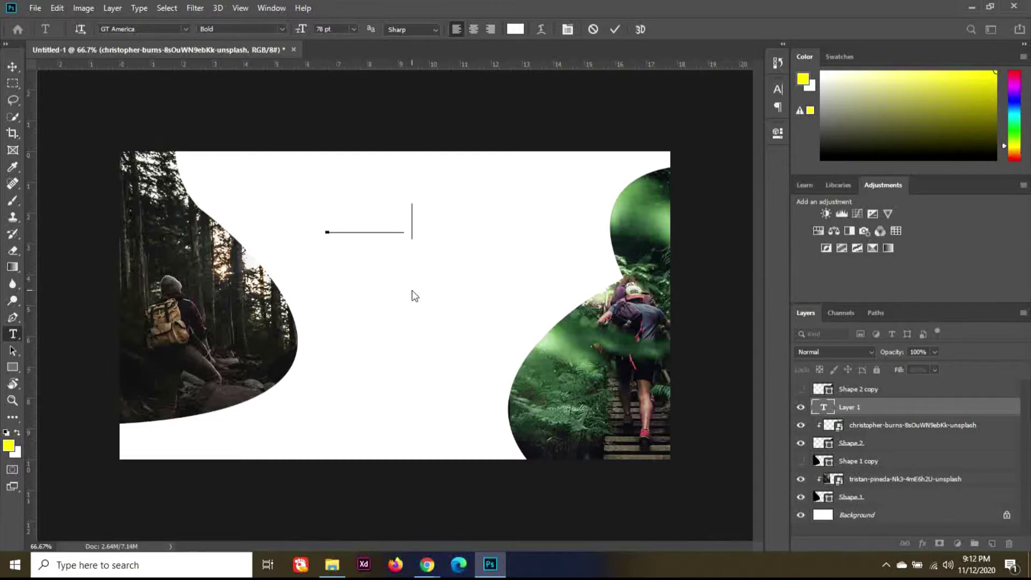
type("____________")
key("ctrl+a")
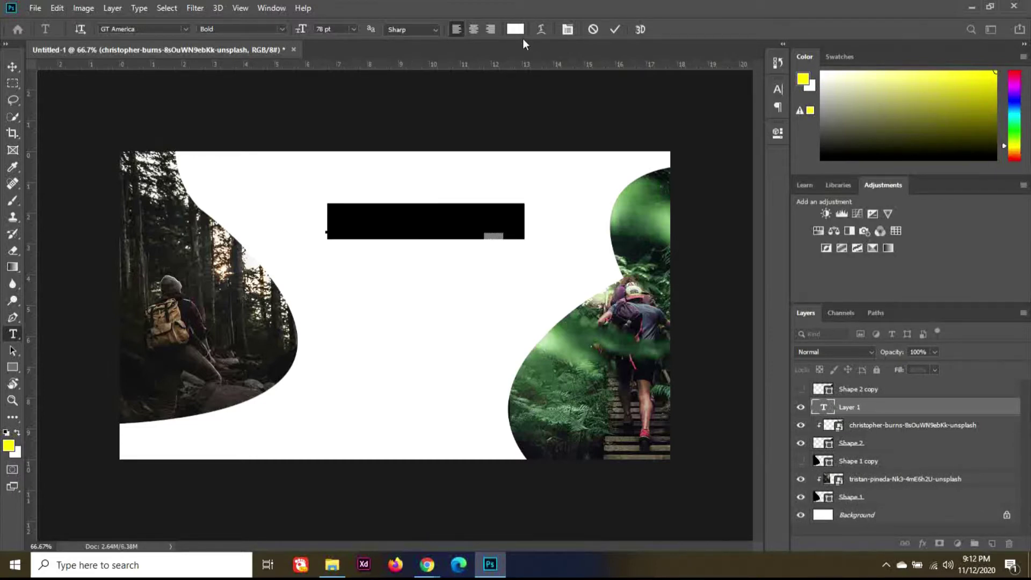
left_click(517, 30)
left_click_drag(556, 291, 535, 300)
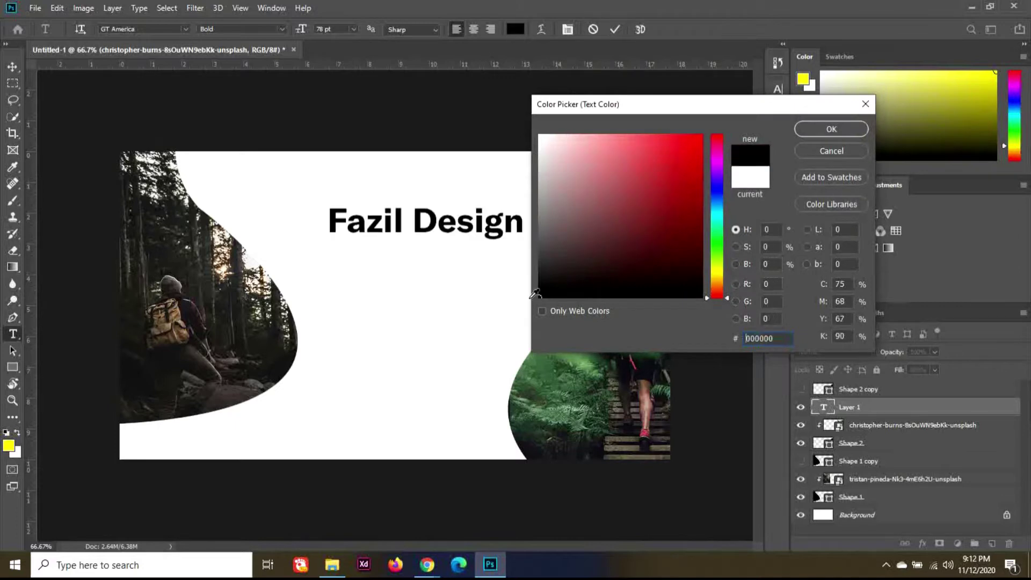
left_click(812, 130)
- Format the Fazil Design text in all caps with the Dreamscape Regular font
left_click(778, 89)
left_click(670, 178)
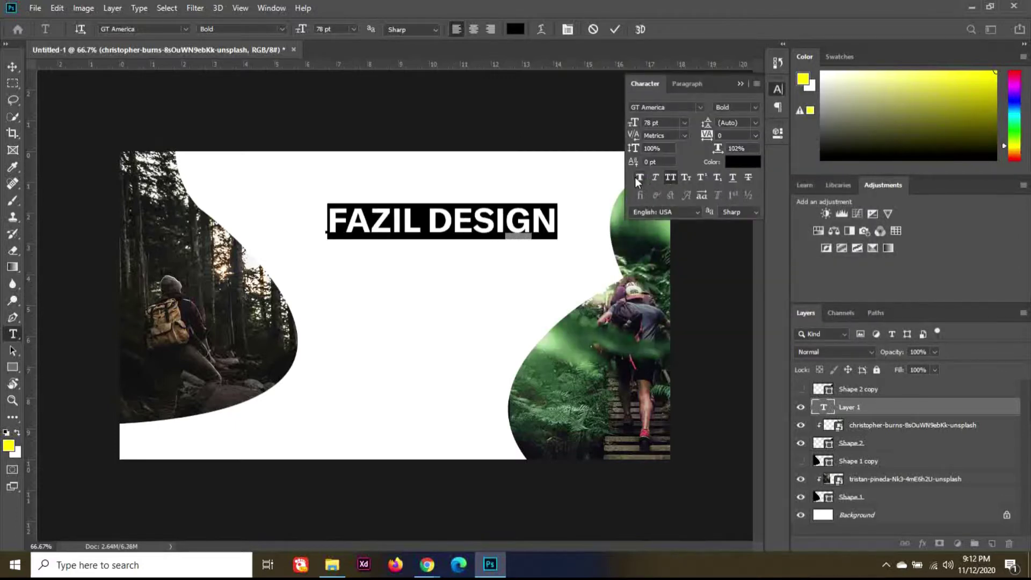
left_click(167, 28)
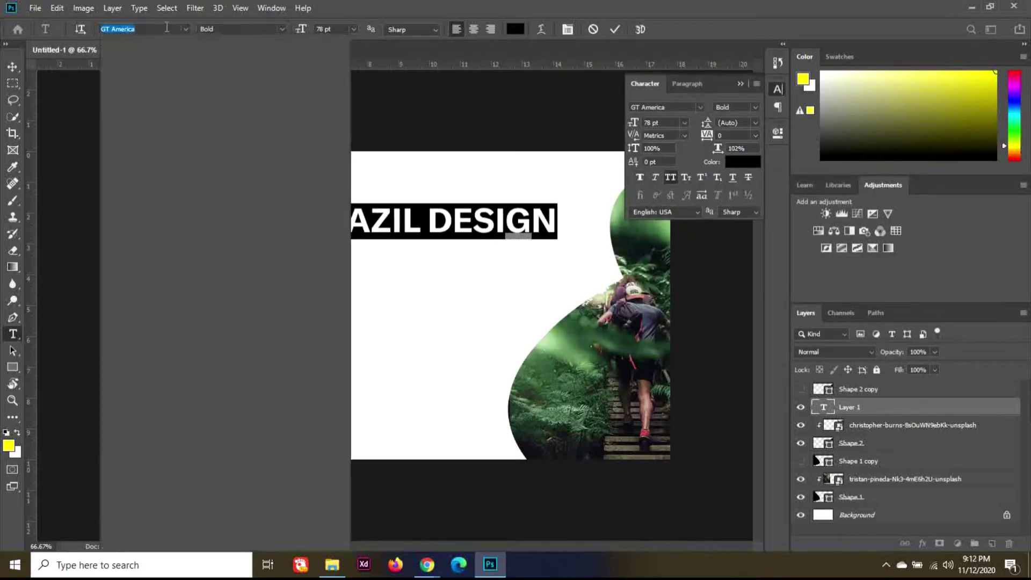
type("dre")
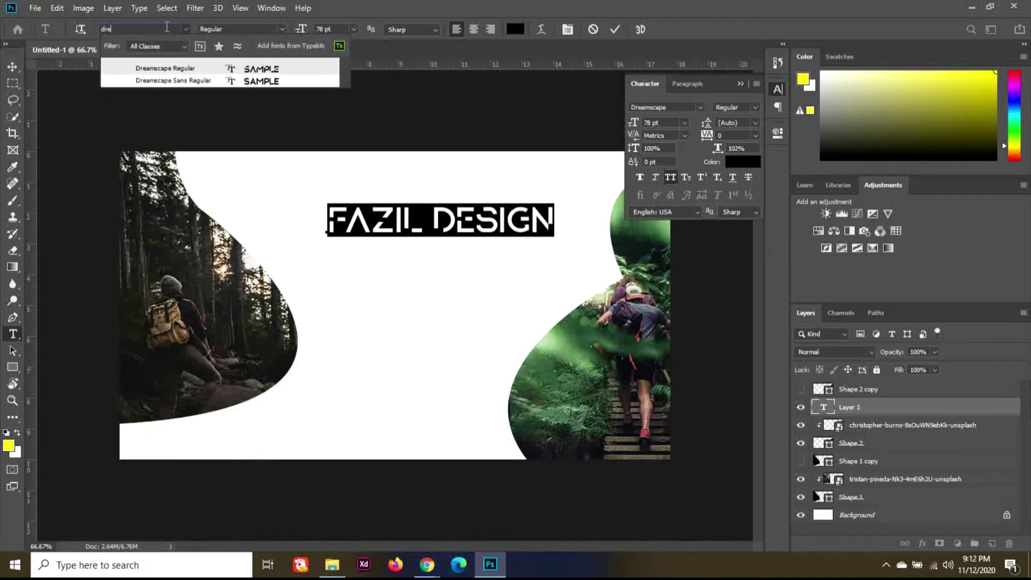
left_click(165, 68)
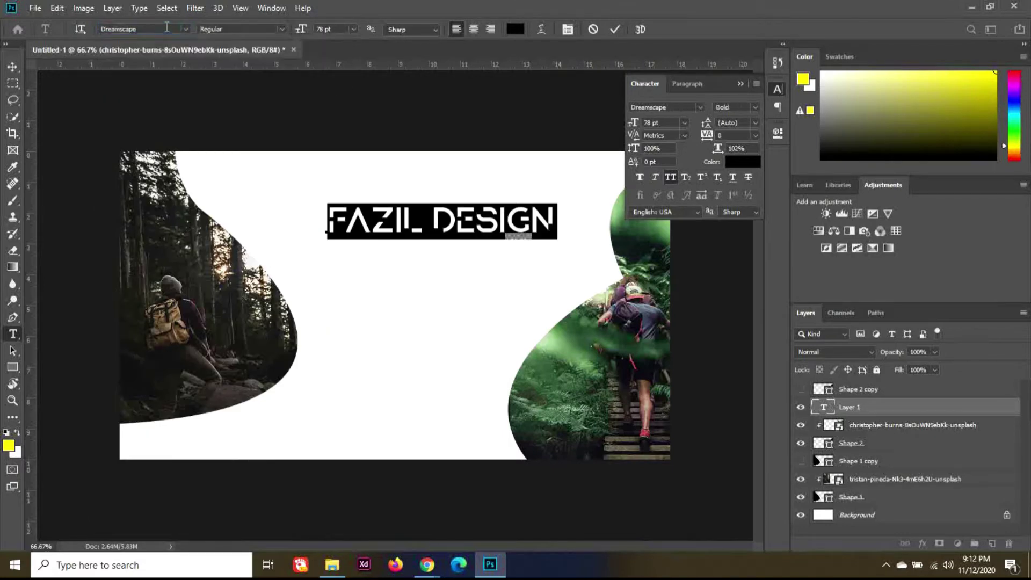
- Reduce the Fazil Design text size to 36 pt
left_click(740, 83)
left_click(328, 29)
key("Down")
key("Down")
key("Down")
key("Down")
key("Down")
key("Down")
key("Down")
key("Down")
key("Down")
key("Down")
key("Down")
key("Down")
key("Down")
key("Down")
key("Down")
key("Down")
key("Down")
key("Down")
key("Down")
key("Down")
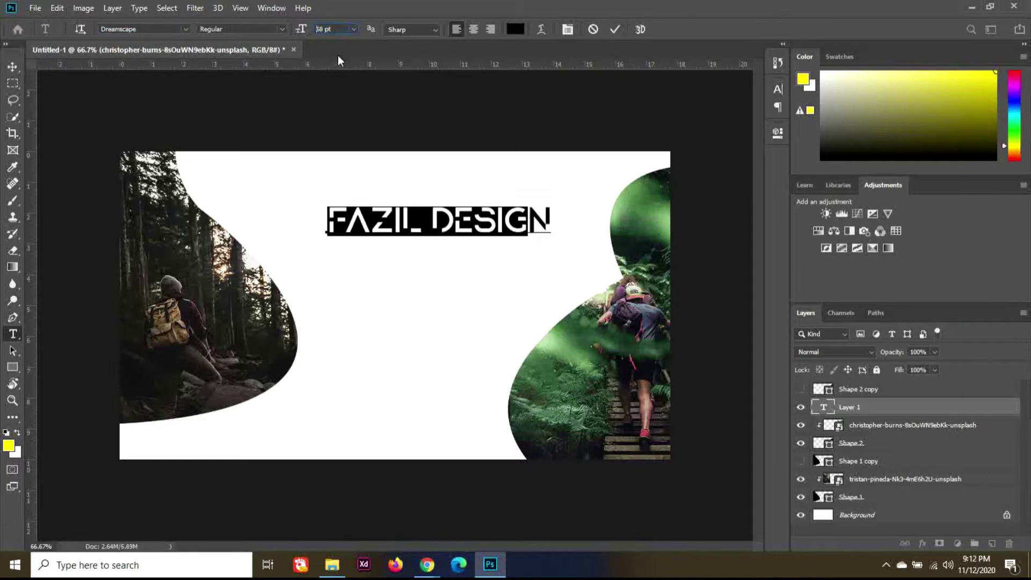
left_click(13, 67)
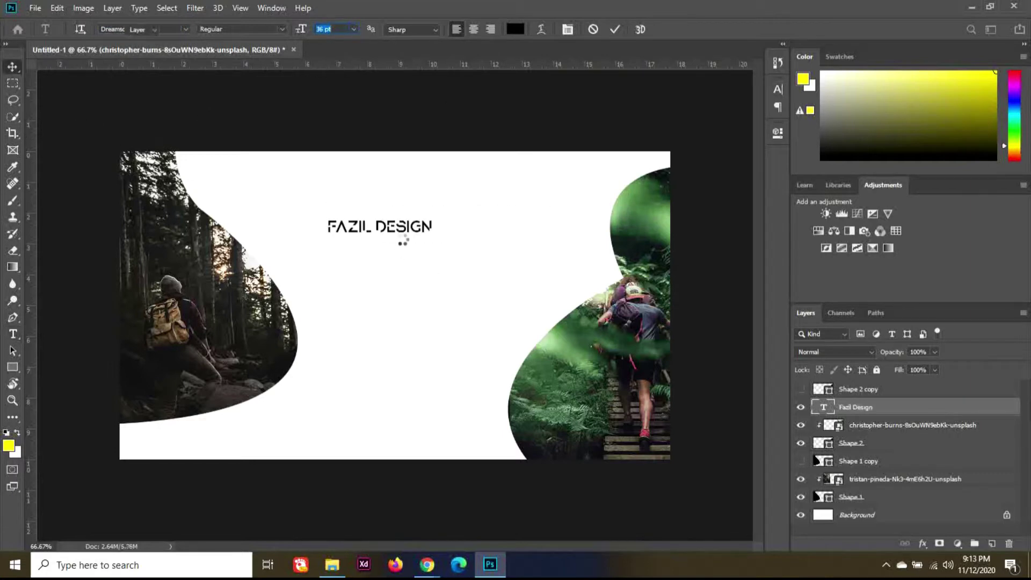
- Place the Fazil Design logo text at the page top beside the left photo and scale it to about 78.4%
left_click_drag(371, 218, 305, 179)
key("ctrl+t")
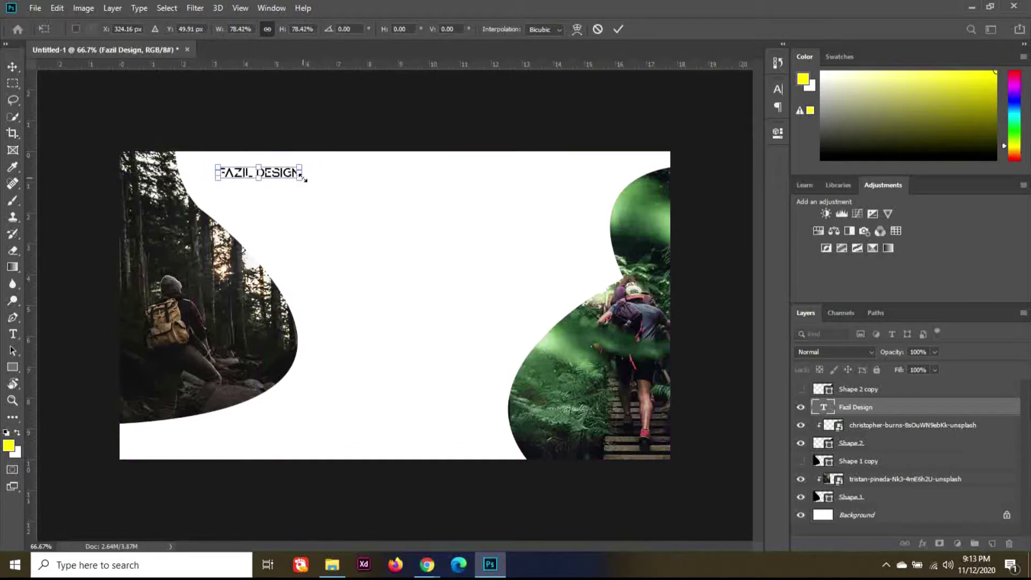
key("Return")
key("shift+Left")
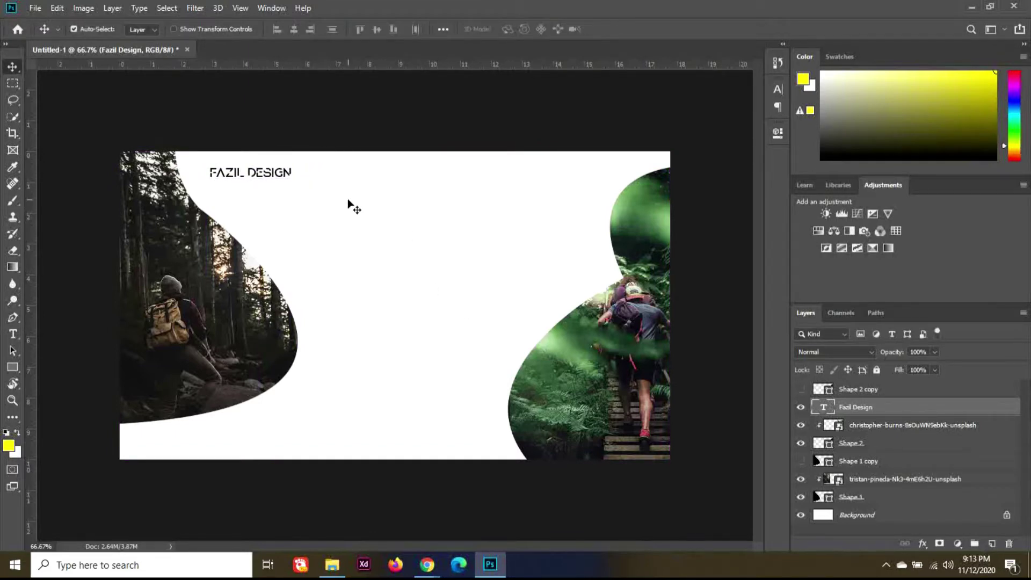
- Duplicate the logo text, shift the copy right along the same line, and change its wording to "YOUR NEXT TRIP"
key("ctrl+j")
key("shift+Right")
key("shift+Right")
key("shift+Right")
key("shift+Right")
key("shift+Right")
key("shift+Right")
key("shift+Right")
key("shift+Right")
key("shift+Right")
key("shift+Right")
key("shift+Right")
key("shift+Right")
key("shift+Right")
key("shift+Right")
key("shift+Right")
key("shift+Right")
key("shift+Right")
key("shift+Right")
key("shift+Right")
key("shift+Right")
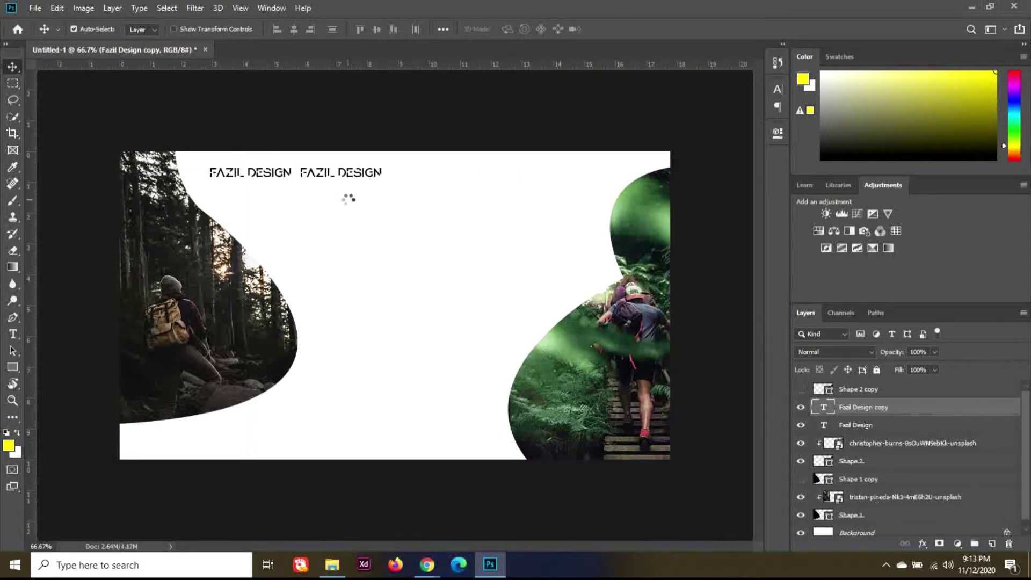
key("t")
key("Return")
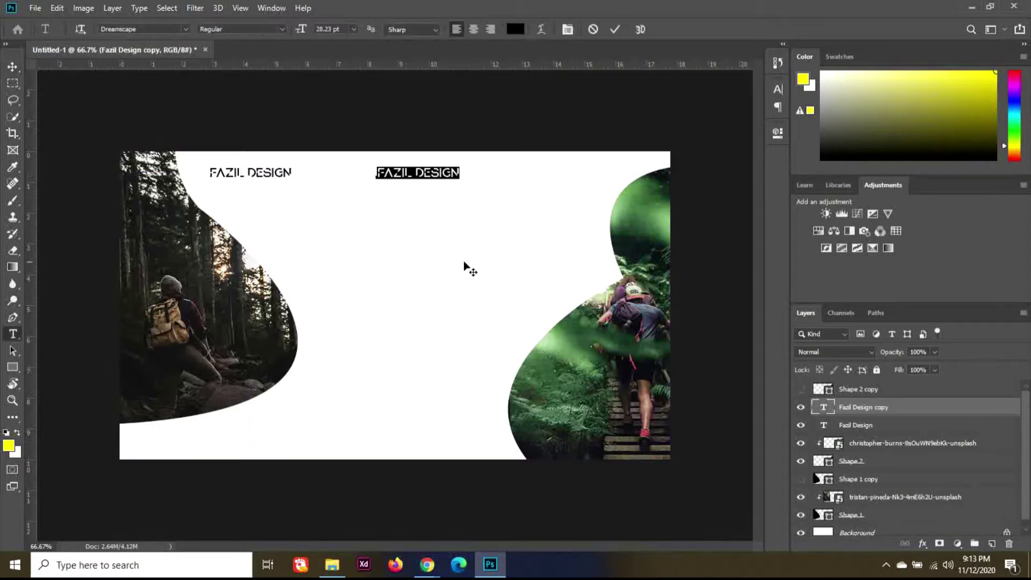
type("YOUR NEXT TRIP")
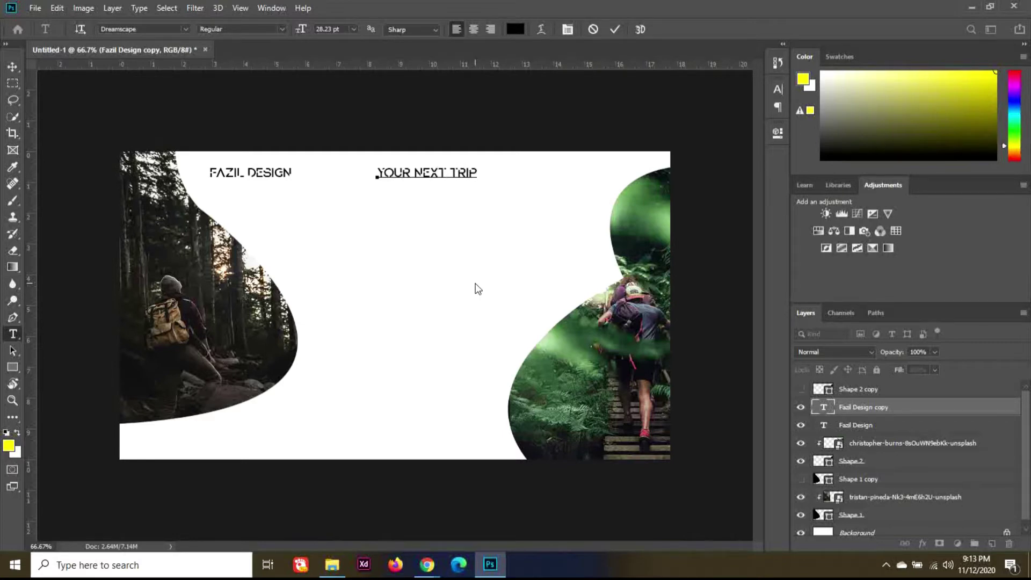
- Set the YOUR NEXT TRIP text to Open Sans Regular at 17.23 pt
key("ctrl+a")
left_click(159, 28)
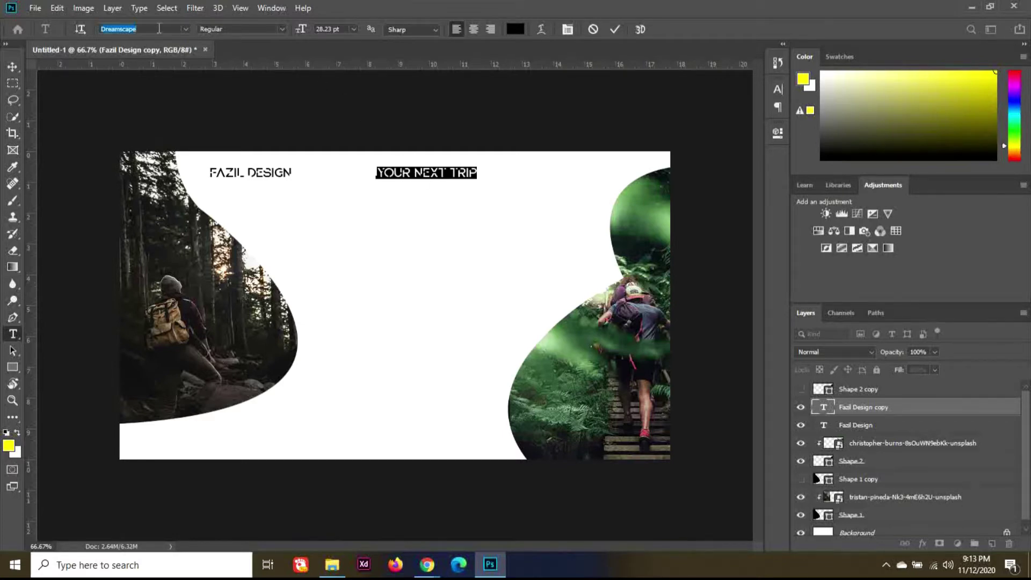
type("ope")
key("Down")
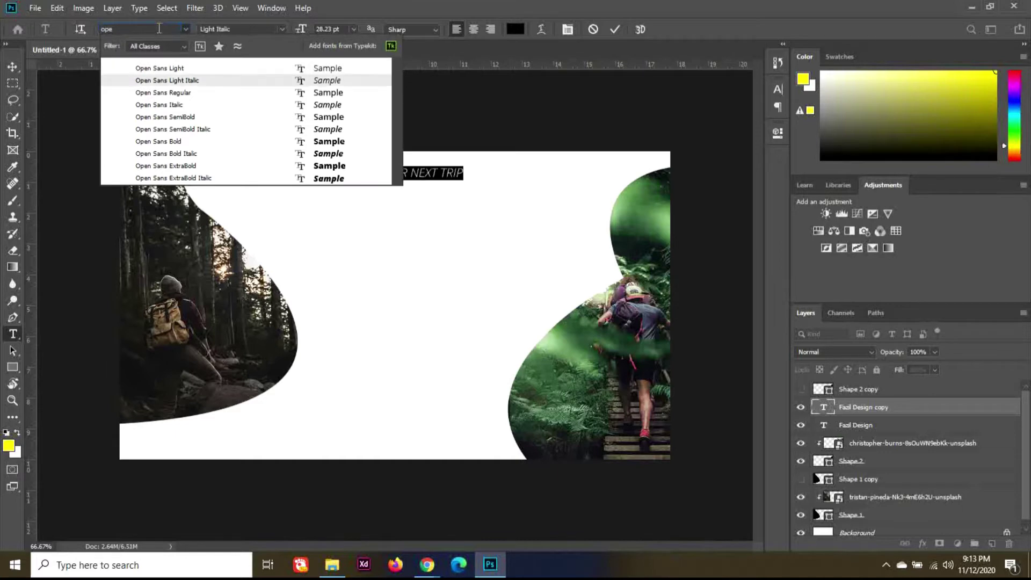
key("Down")
key("Return")
type("14")
key("Return")
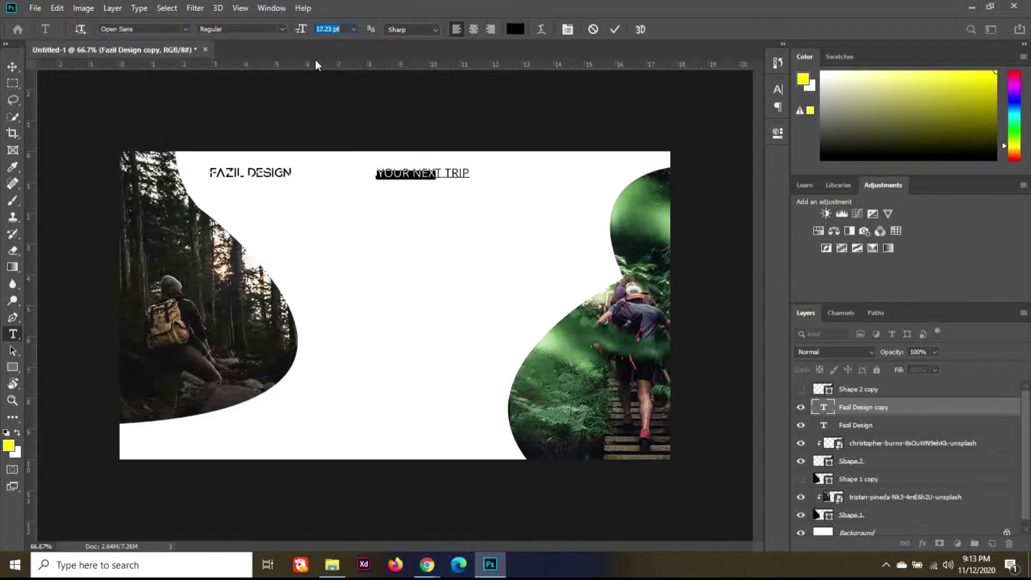
left_click(12, 67)
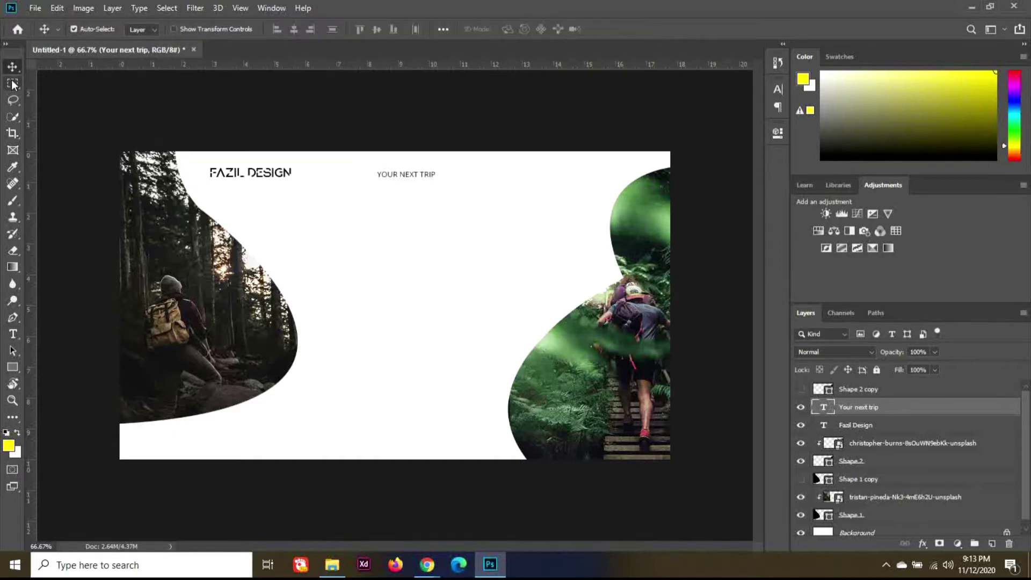
- Duplicate the YOUR NEXT TRIP item, shift the copy to its right, and change its wording to "BLOG"
key("ctrl+j")
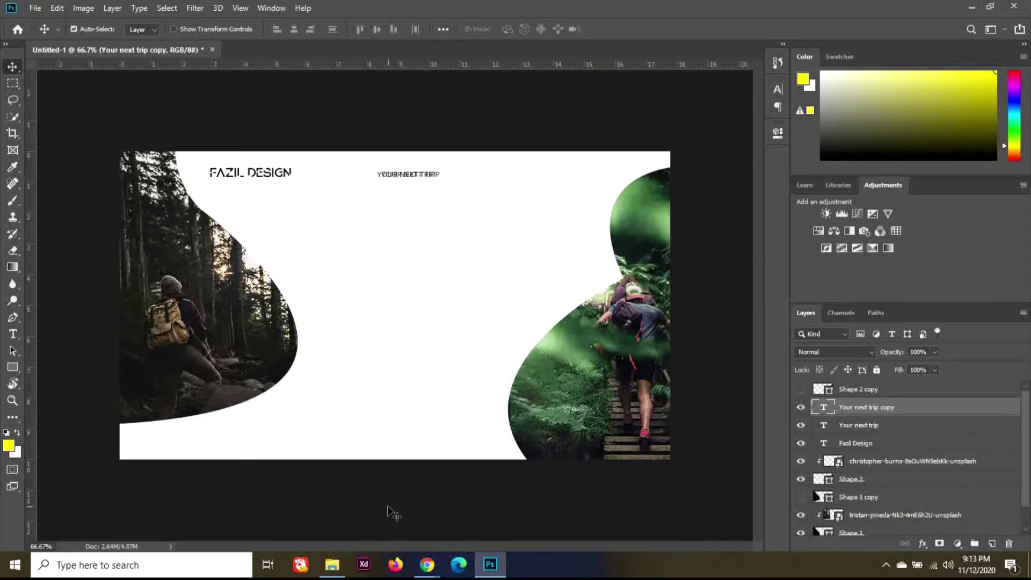
key("shift+Right")
key("shift+Right")
key("shift+Right")
key("shift+Right")
key("shift+Right")
key("shift+Right")
key("shift+Right")
key("shift+Right")
key("shift+Right")
key("shift+Right")
key("shift+Right")
key("shift+Right")
key("shift+Right")
key("shift+Right")
key("shift+Right")
key("t")
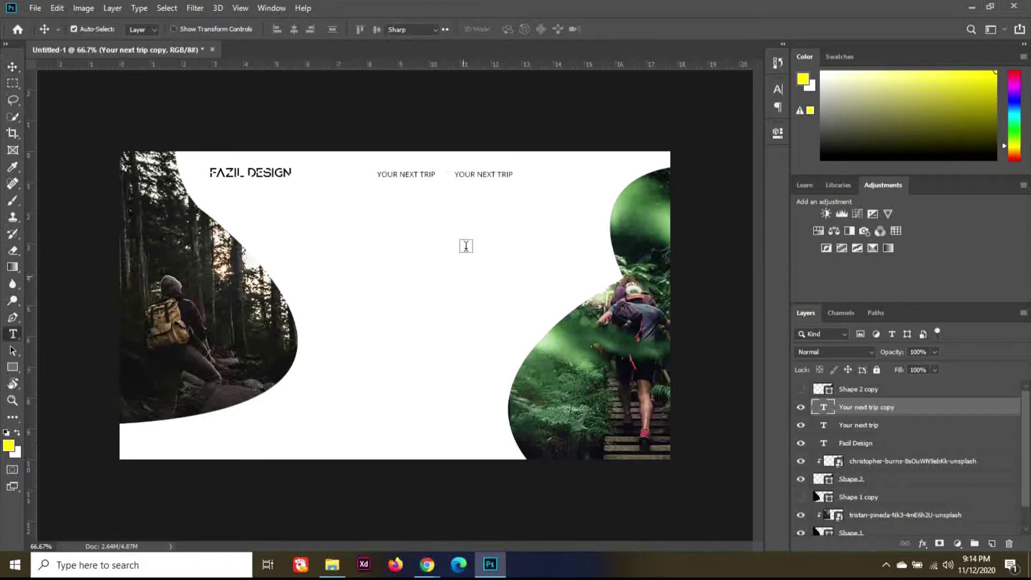
left_click_drag(454, 174, 514, 174)
type("BU")
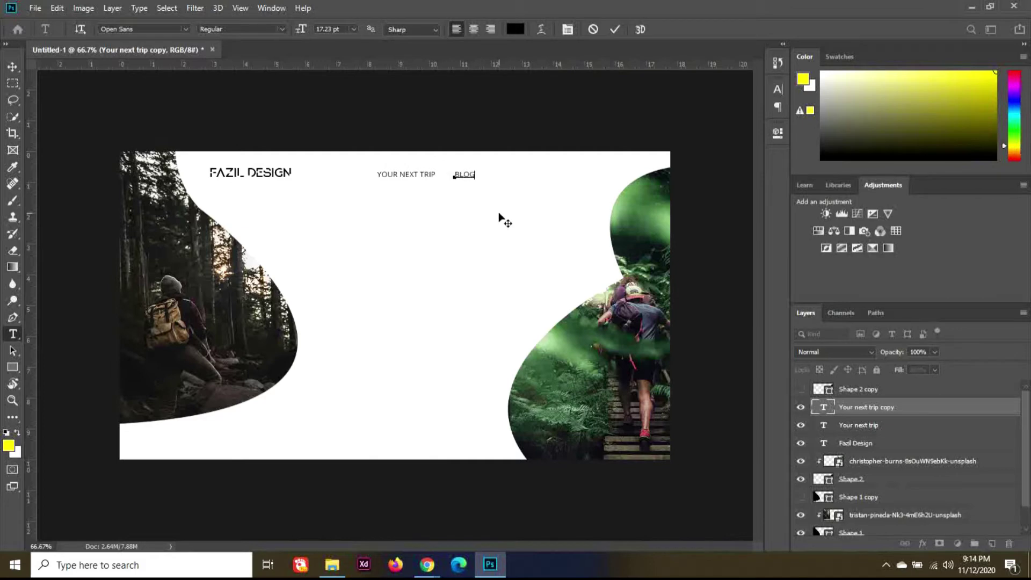
type("OG")
left_click(615, 29)
key("v")
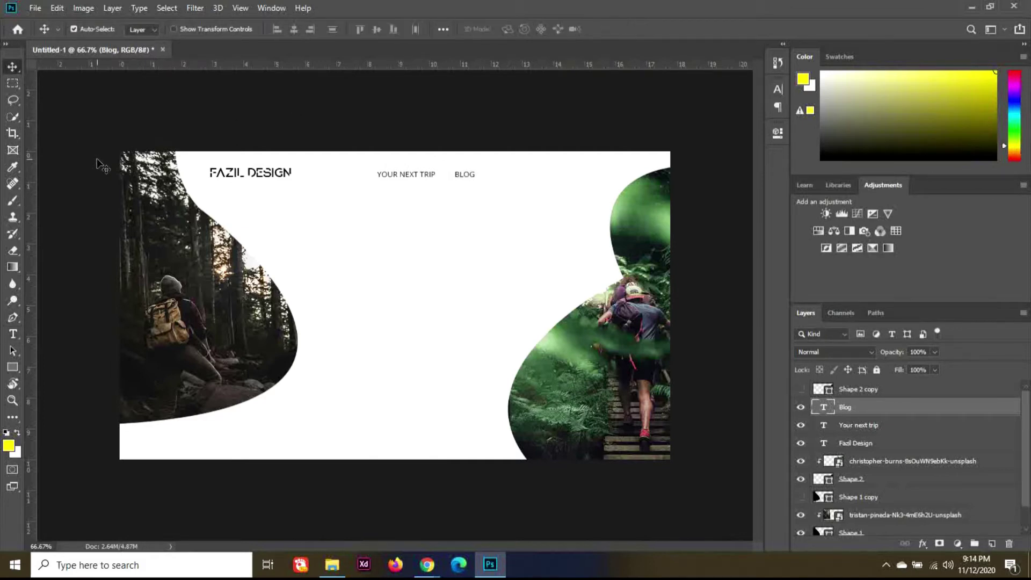
- Duplicate the BLOG item, shift the copy to its right, and change its wording to "ADVENTURE"
key("ctrl+j")
key("shift+Right")
key("shift+Right")
key("shift+Right")
key("shift+Right")
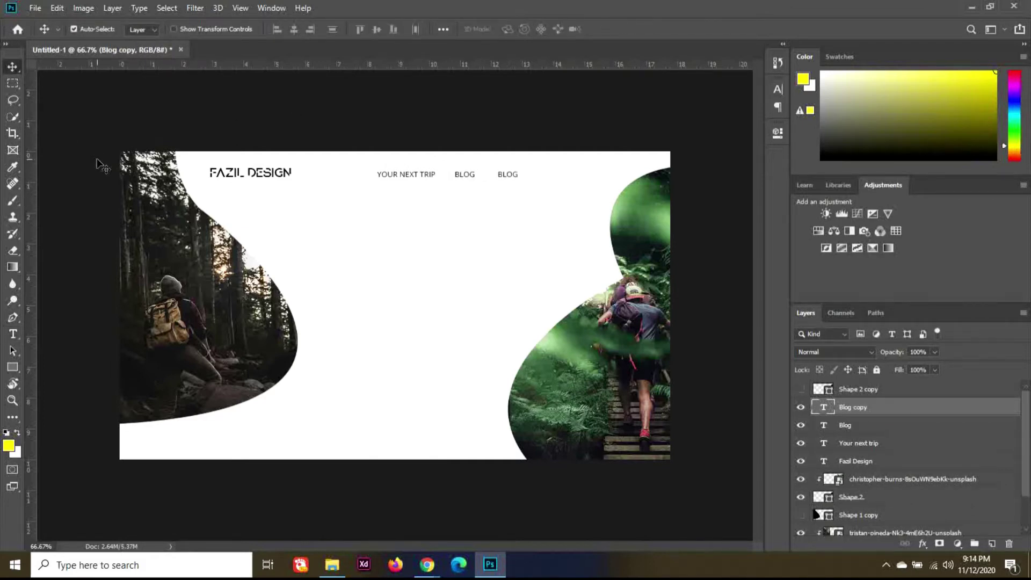
key("t")
double_click(510, 174)
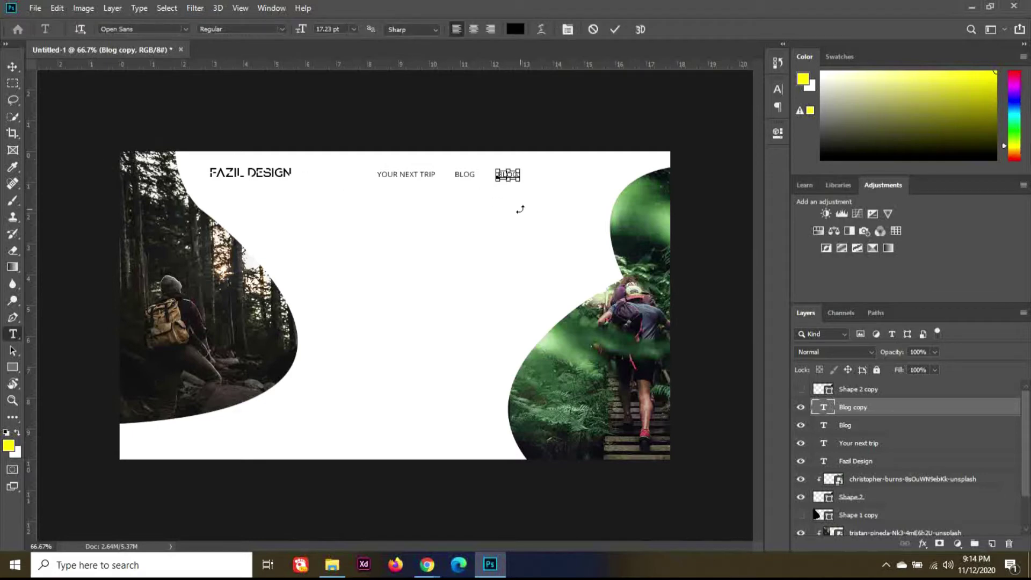
type("ADVENTURE")
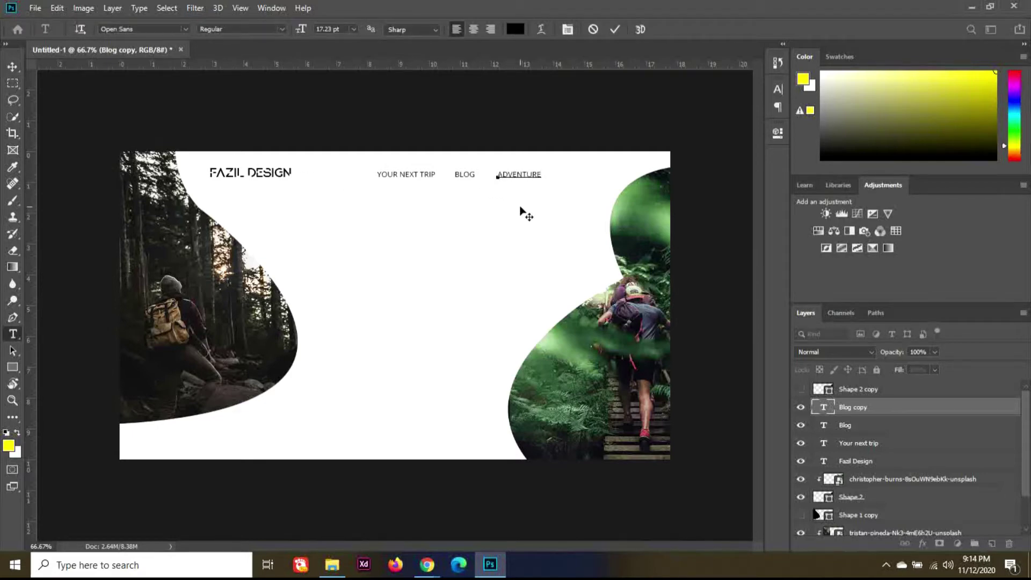
key("ctrl+Return")
key("v")
- Duplicate the ADVENTURE item, shift the copy to its right, and change its wording to "CONTACT US"
key("ctrl+j")
key("shift+Right")
key("shift+Right")
key("shift+Right")
key("shift+Right")
key("shift+Right")
key("shift+Right")
key("shift+Right")
key("shift+Right")
key("shift+Right")
key("shift+Right")
key("shift+Right")
key("shift+Right")
key("shift+Right")
key("shift+Right")
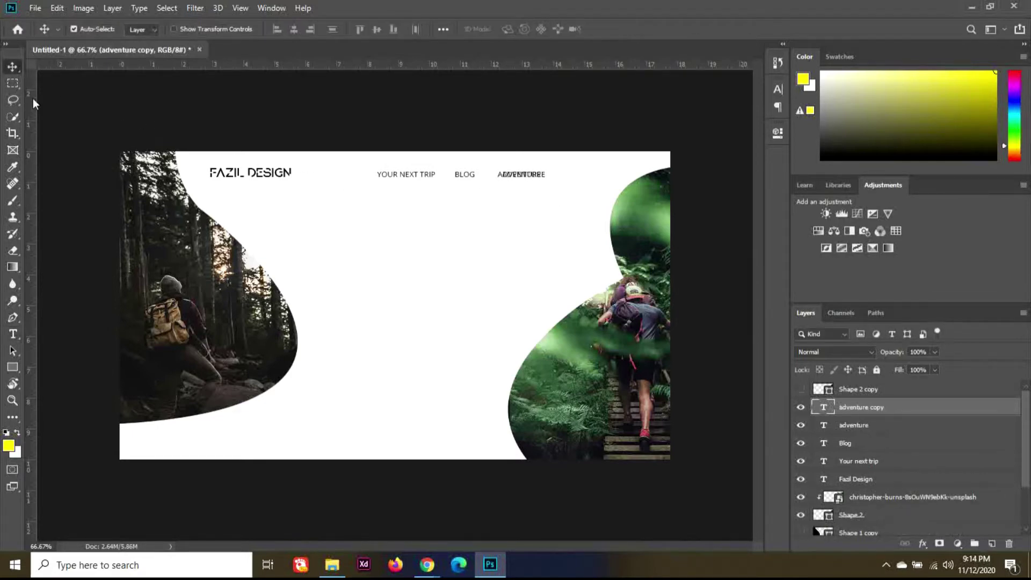
key("shift+Right")
key("shift+Right")
key("shift+Right")
key("shift+Right")
key("t")
double_click(584, 174)
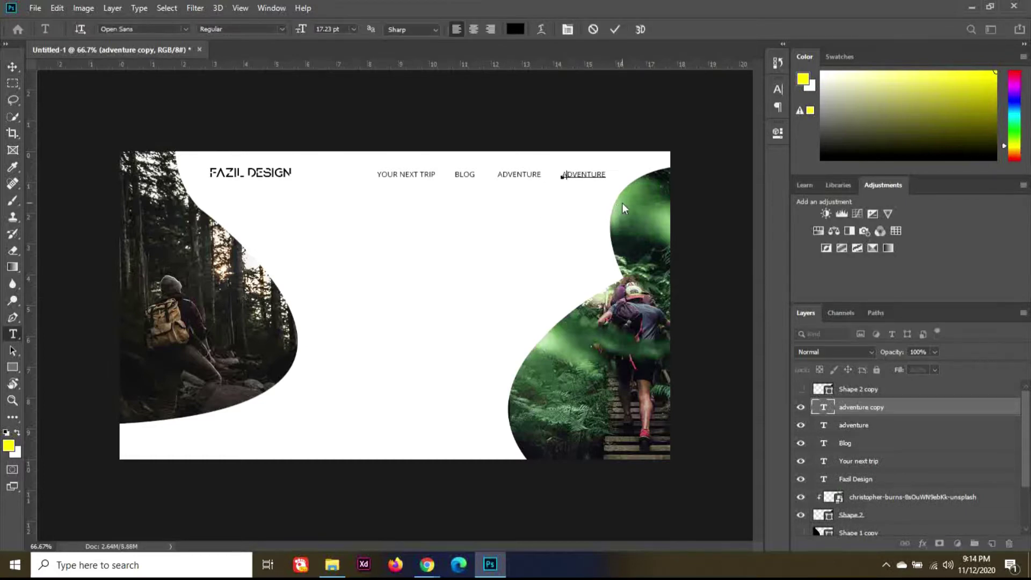
type("CONTACT US")
left_click(12, 66)
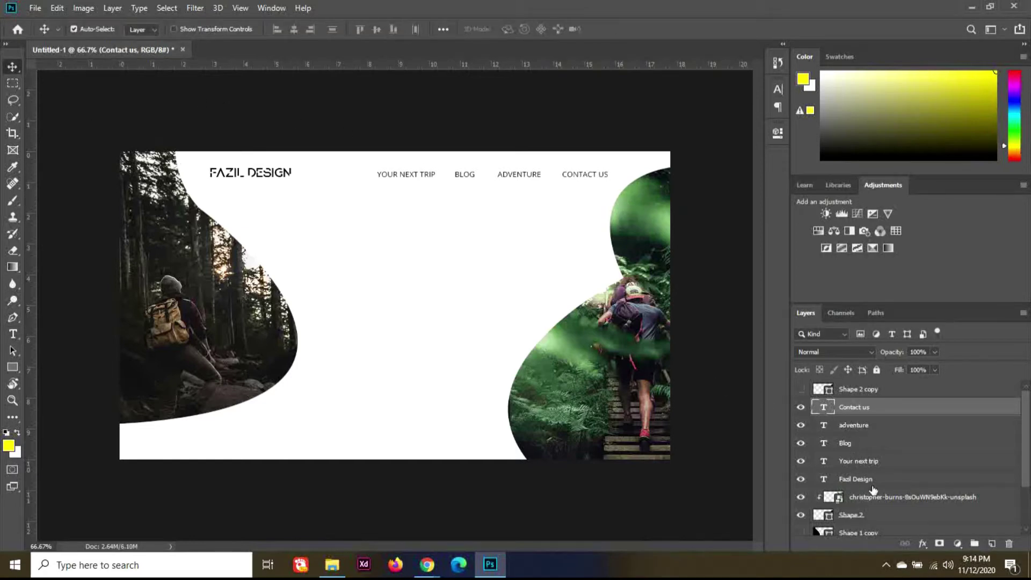
- Shift the four navigation items slightly left and scale them down together to about 15.58 pt, leaving the logo text out
left_click(876, 480, "shift")
left_click(877, 482, "ctrl")
key("shift+Left")
key("shift+Left")
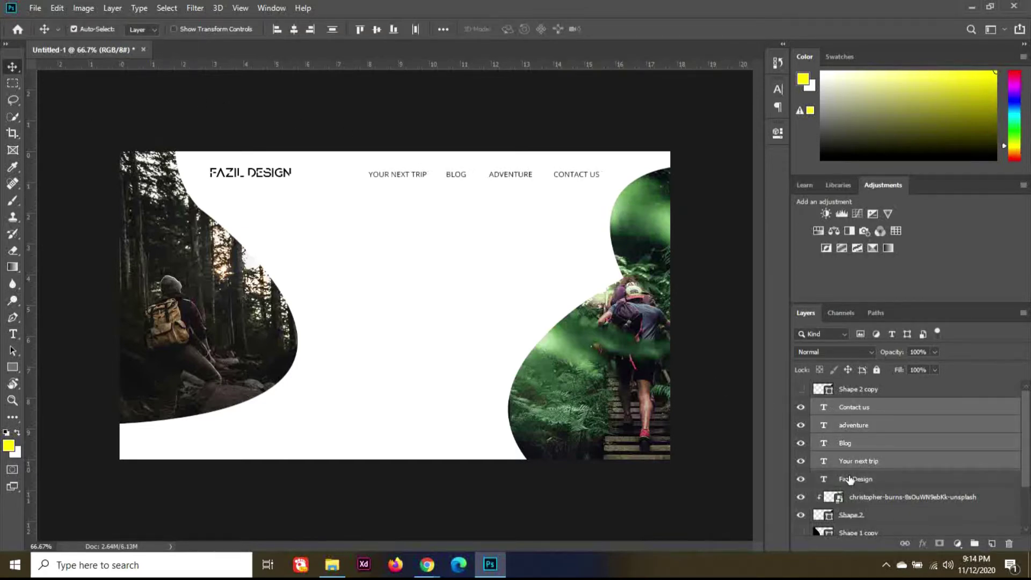
key("ctrl+t")
left_click_drag(600, 181, 614, 175)
key("Return")
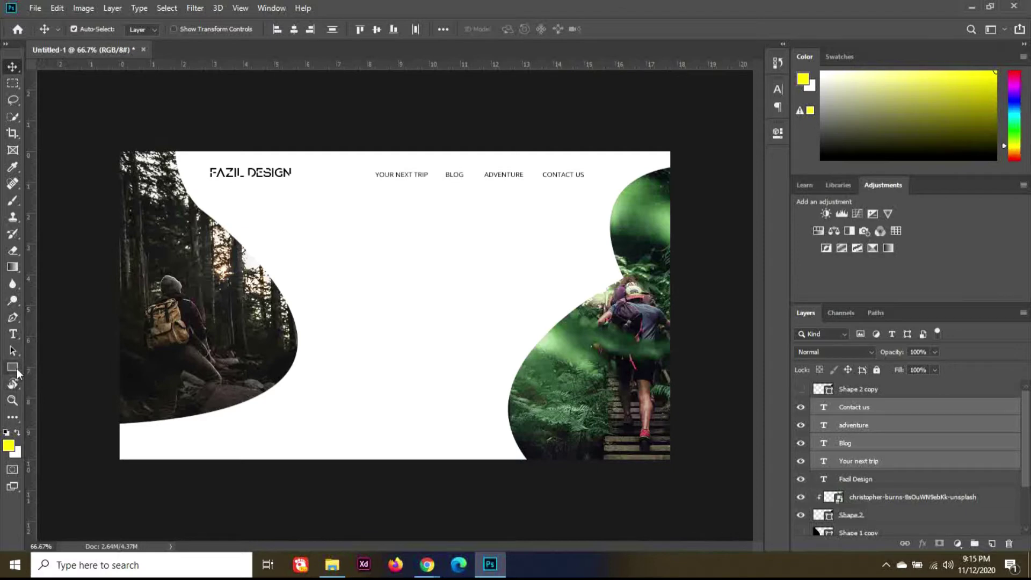
- Place a vertical guide at about 5.77 in beside the forest photo and write the two-line heading "THE MOST BEAUTIFUL PLACES / IN THE WORLD" next to it
left_click(12, 334)
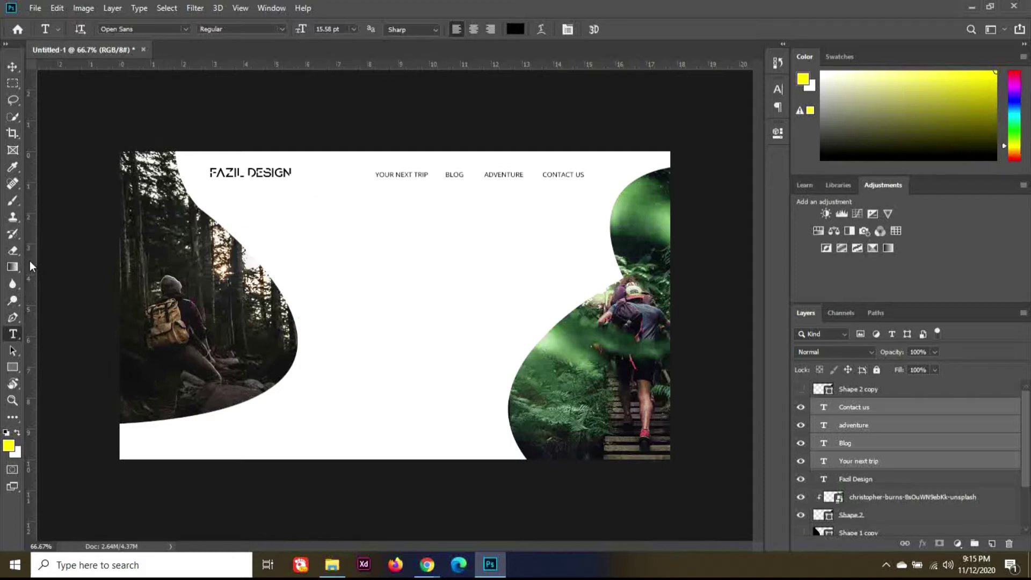
left_click_drag(30, 260, 298, 294)
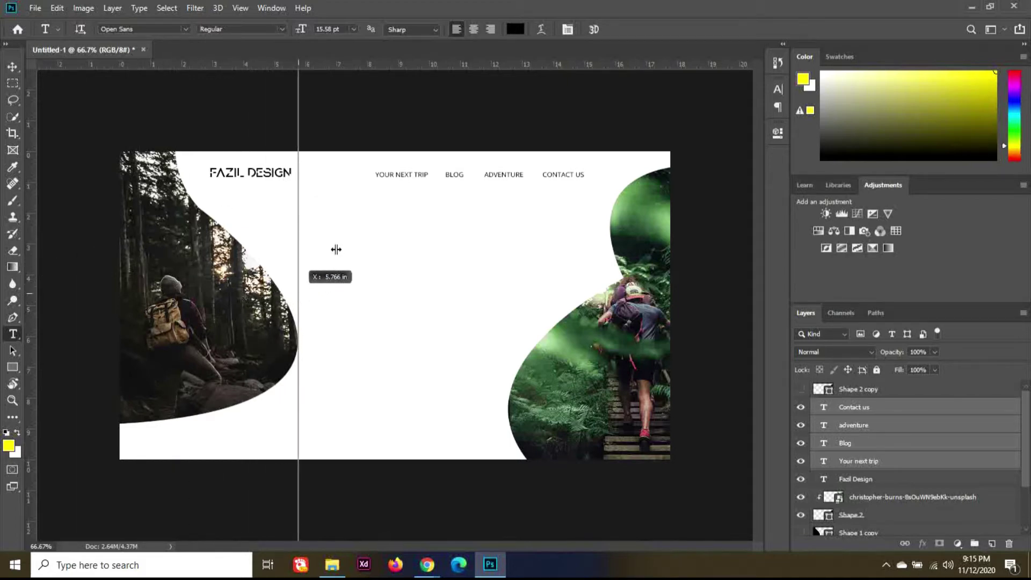
left_click(305, 221)
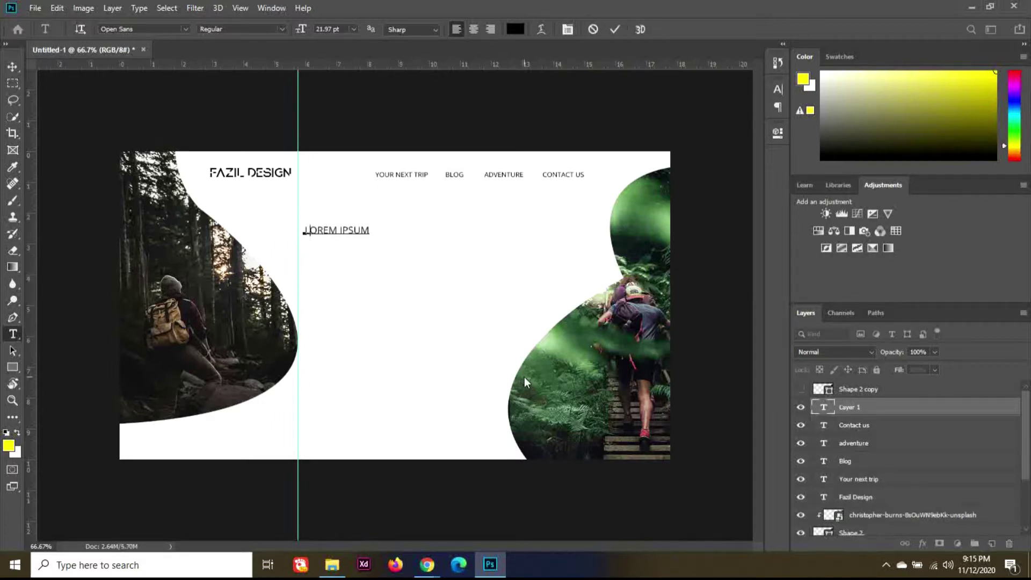
type("THE MOST BEAUTIFUL ")
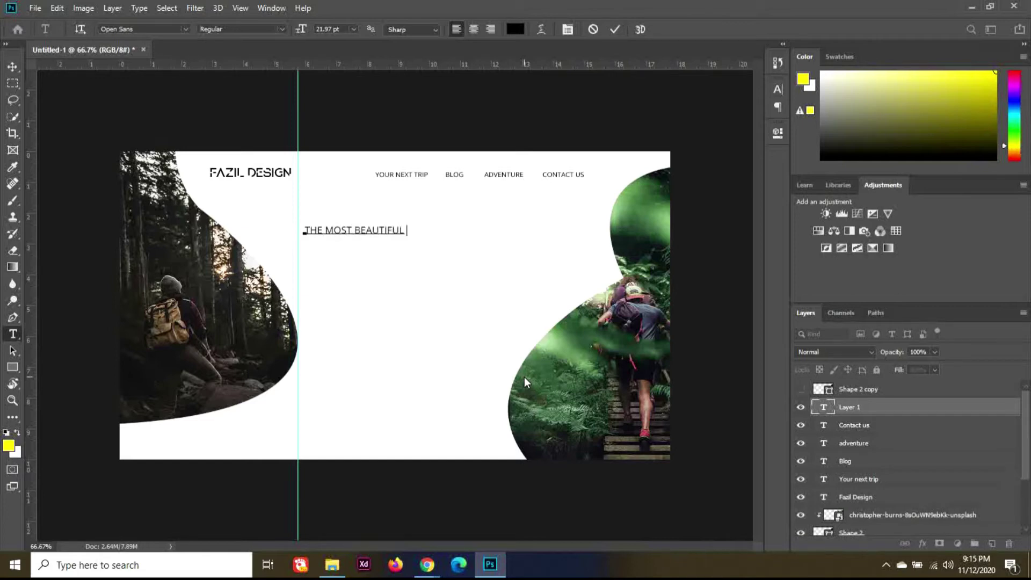
type("PLACES")
key("Return")
type("IN THE WORLD")
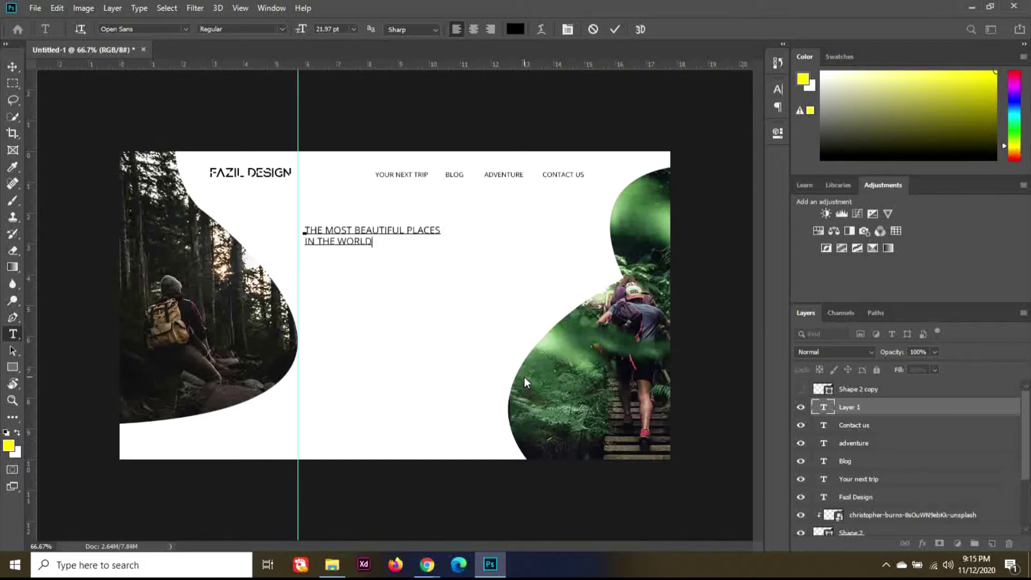
- Enlarge the whole heading text to 41 pt
key("ctrl+a")
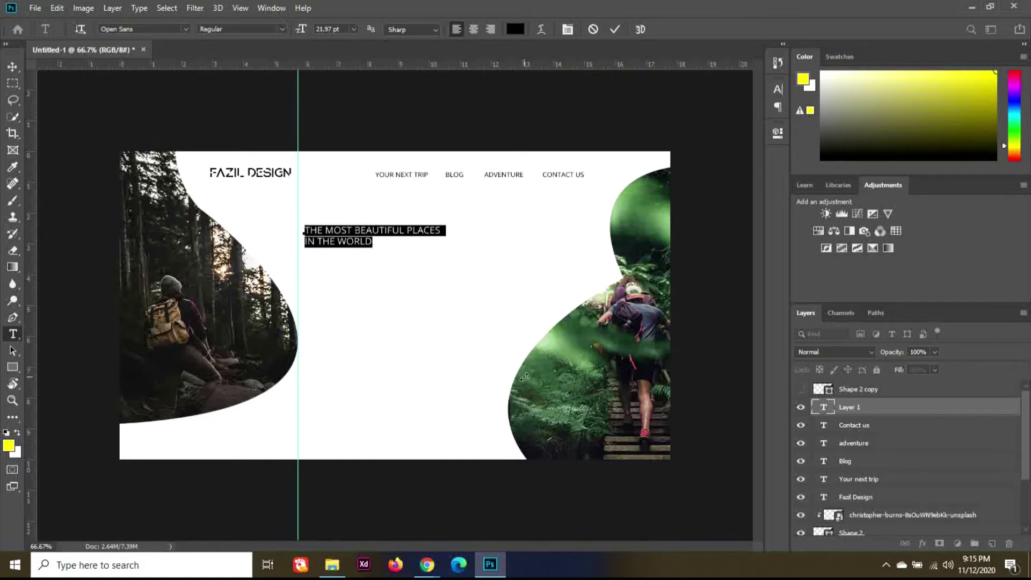
left_click(333, 29)
key("Up")
key("Up")
key("Up")
key("Up")
key("Up")
key("Up")
key("Up")
key("Up")
key("Up")
key("Up")
key("Up")
key("Up")
key("Up")
key("Up")
key("Up")
key("Up")
key("Up")
key("Up")
key("Up")
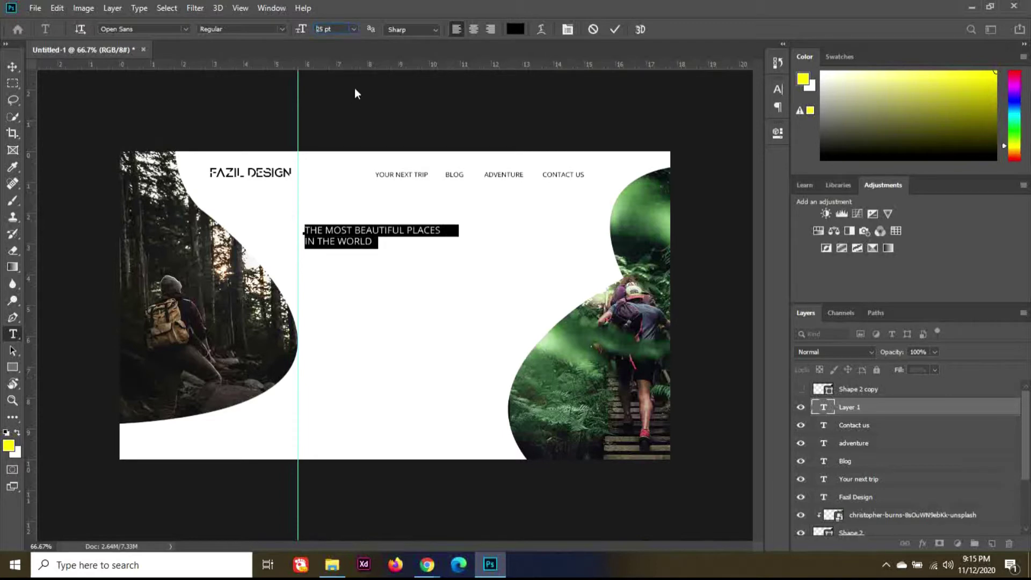
- Change the heading's font to GT America Bold and raise its size to 44 pt
left_click(145, 29)
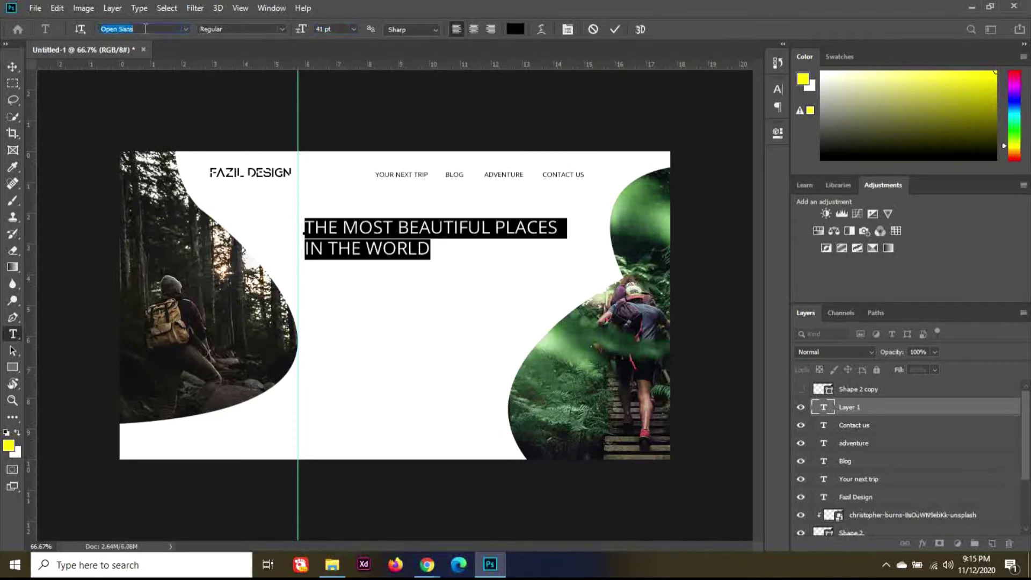
key("BackSpace")
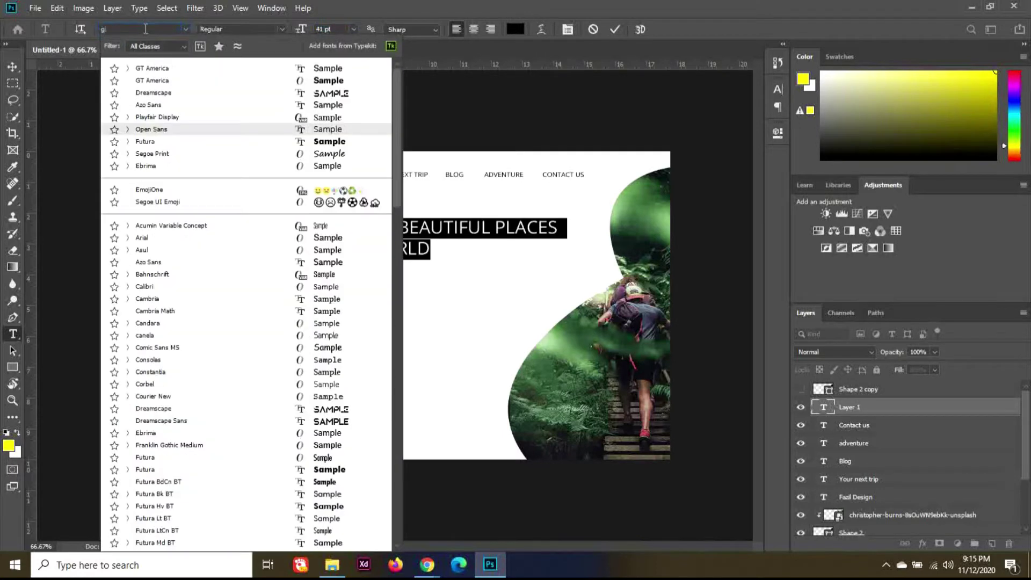
type("gt")
key("Down")
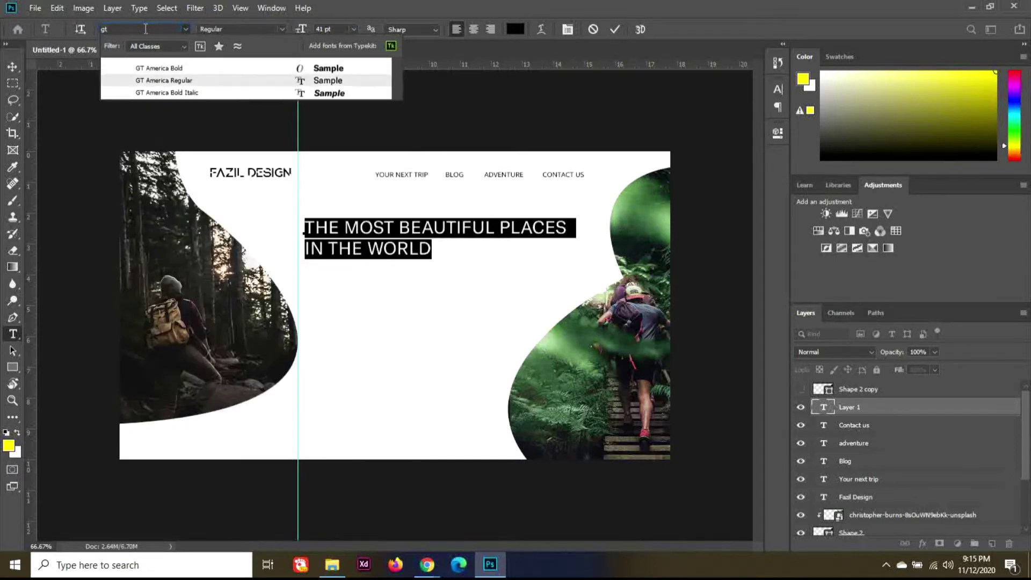
key("Up")
key("Return")
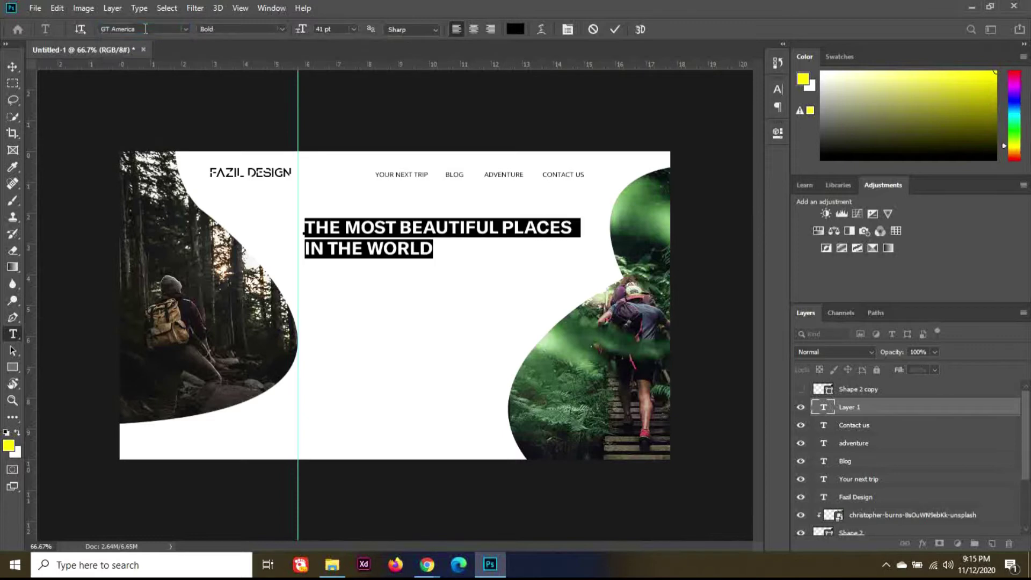
left_click(326, 29)
key("Up")
key("Up")
key("Up")
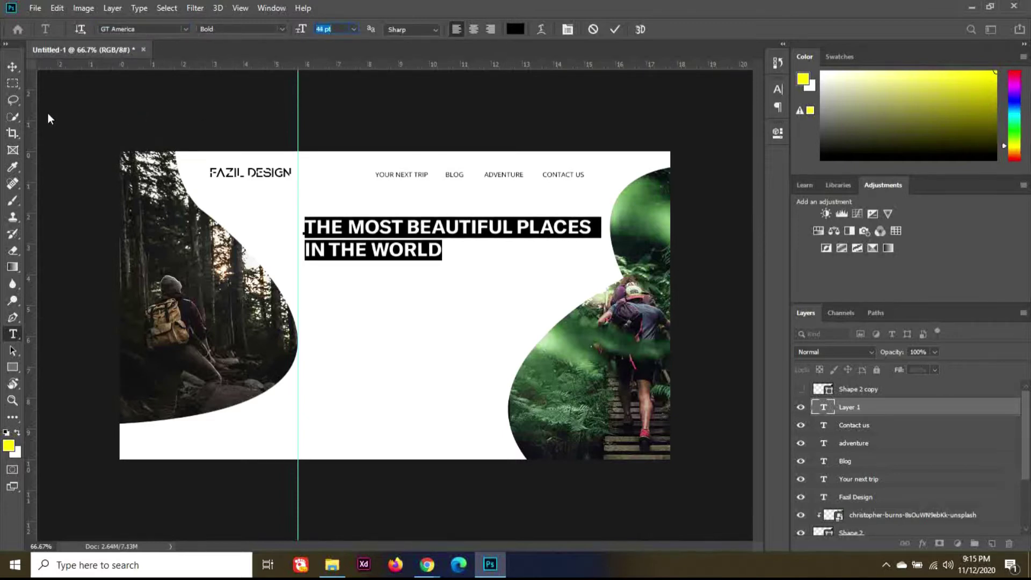
- Shift the heading against the guide and slightly down, and stretch it vertically to about 57 pt without changing its width
left_click(12, 68)
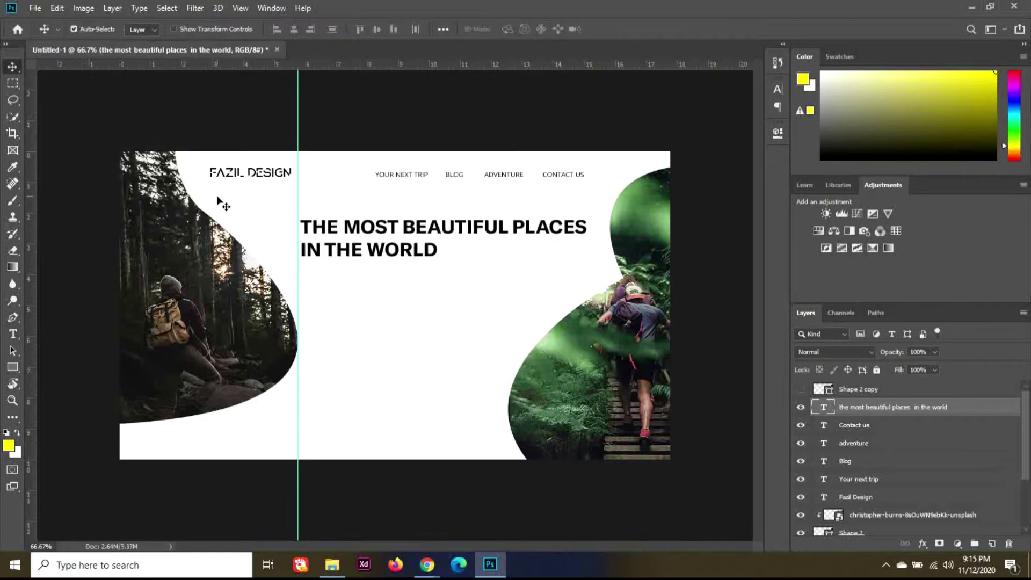
left_click_drag(349, 272, 359, 278)
key("ctrl+t")
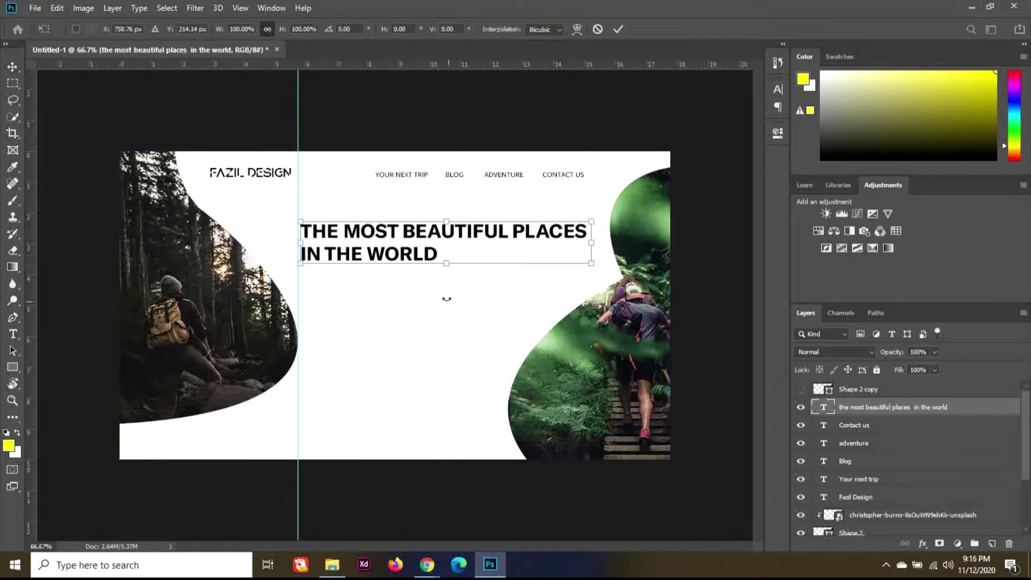
left_click_drag(447, 270, 454, 285)
key("Return")
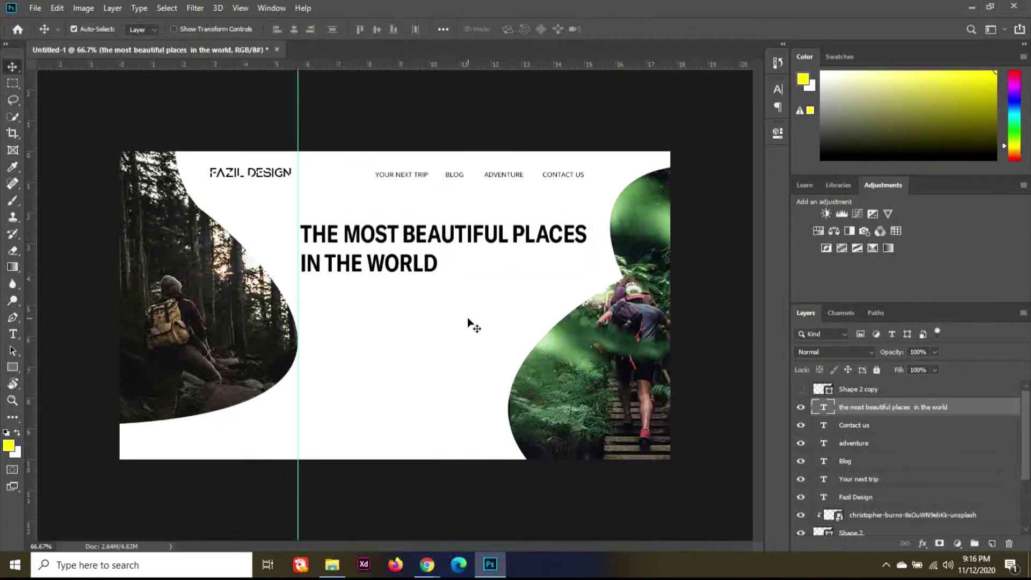
key("t")
left_click(436, 272)
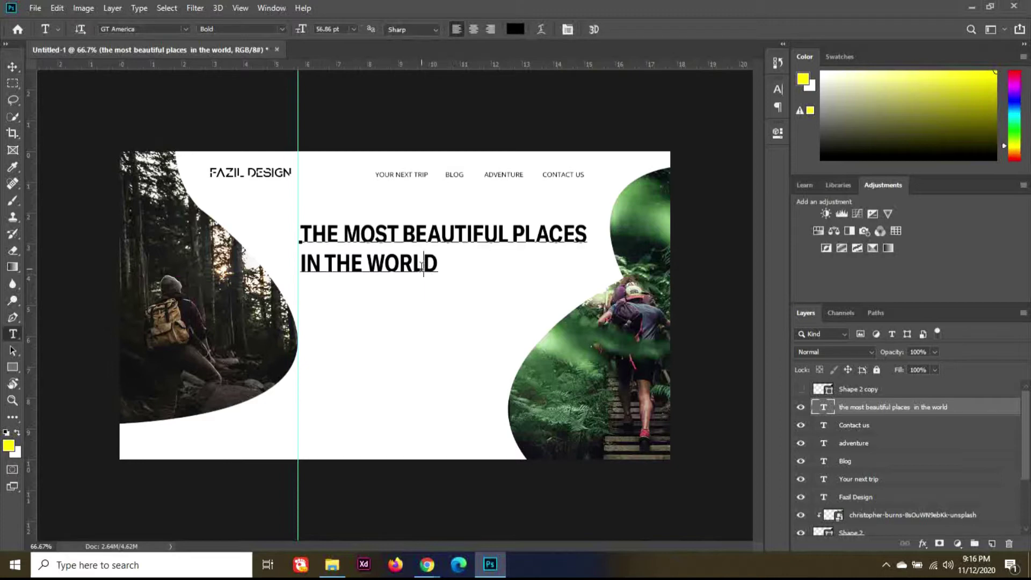
key("ctrl+a")
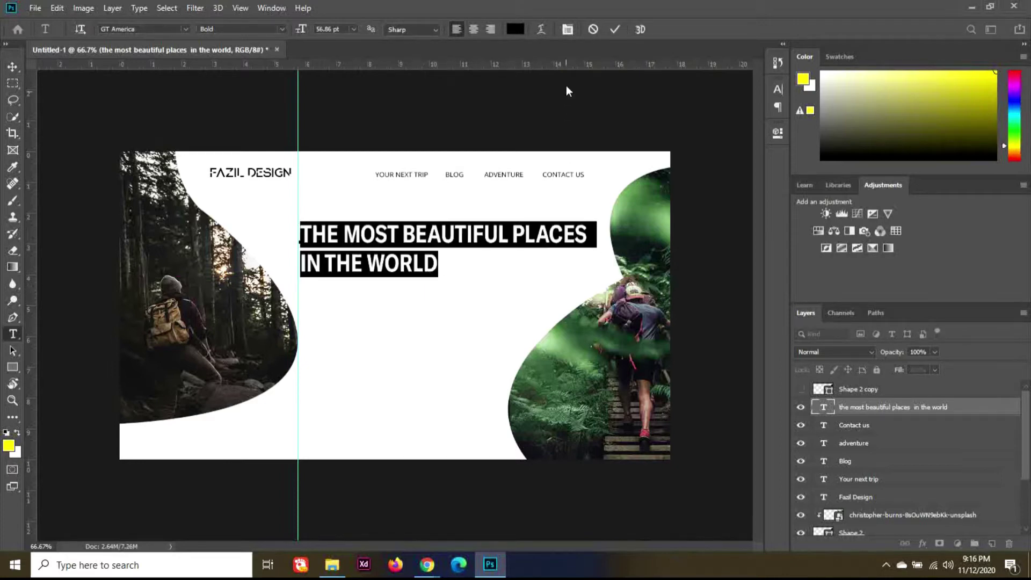
left_click(615, 30)
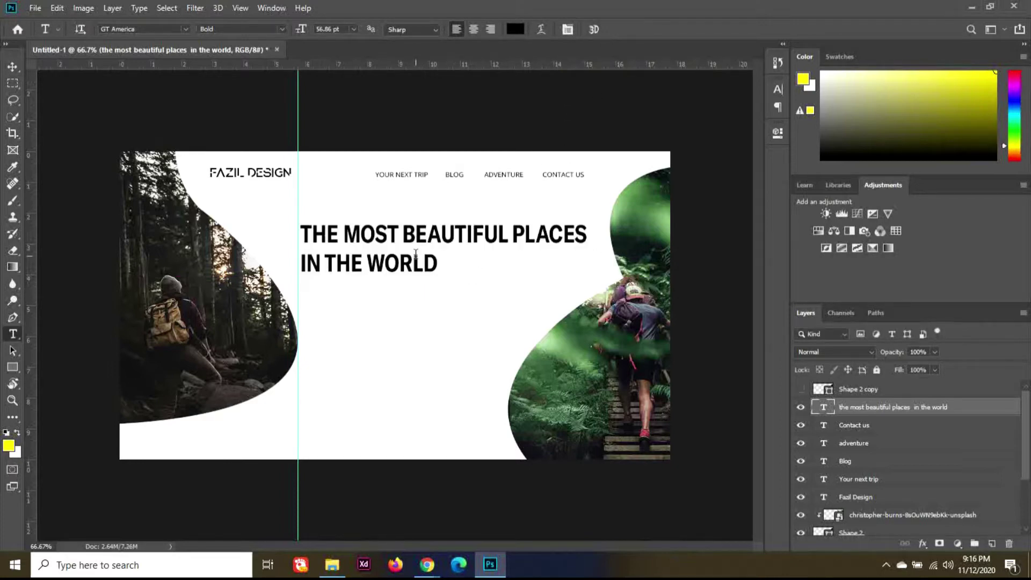
- Recolour the whole heading green, sampling the hue from the hiking photo and picking a more saturated shade of it
left_click(414, 243)
key("ctrl+a")
left_click(515, 29)
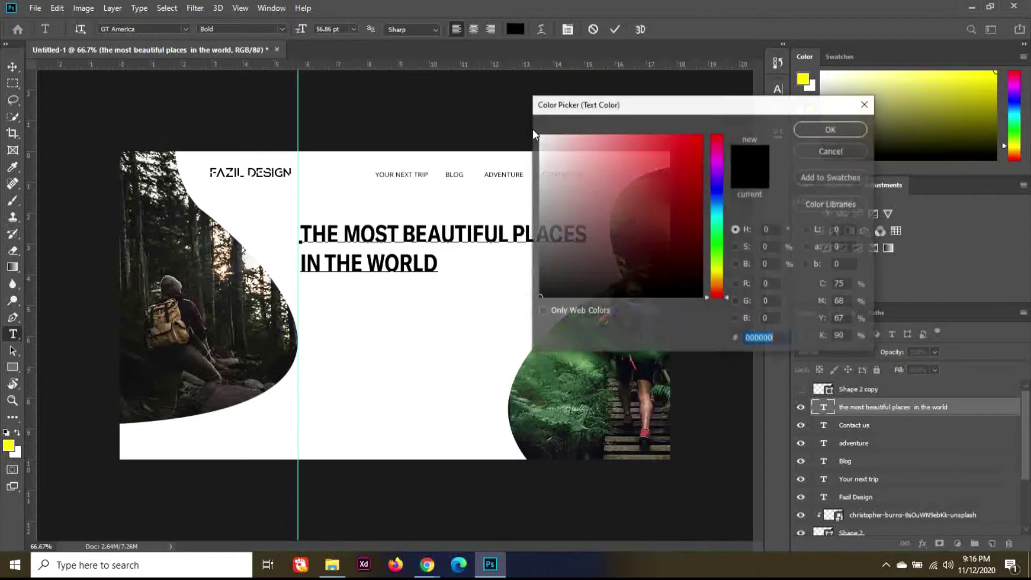
left_click_drag(667, 111, 807, 279)
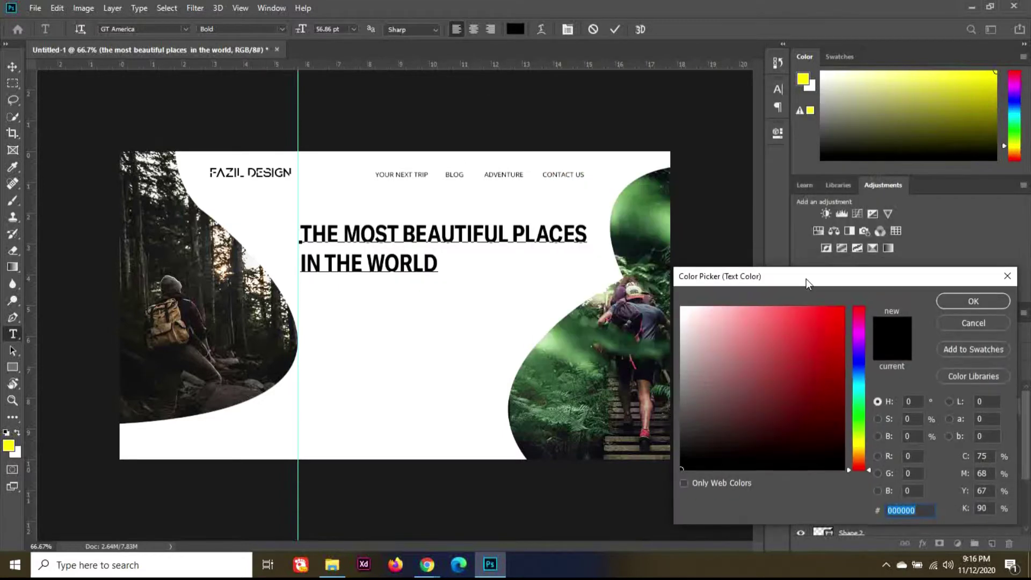
left_click(653, 220)
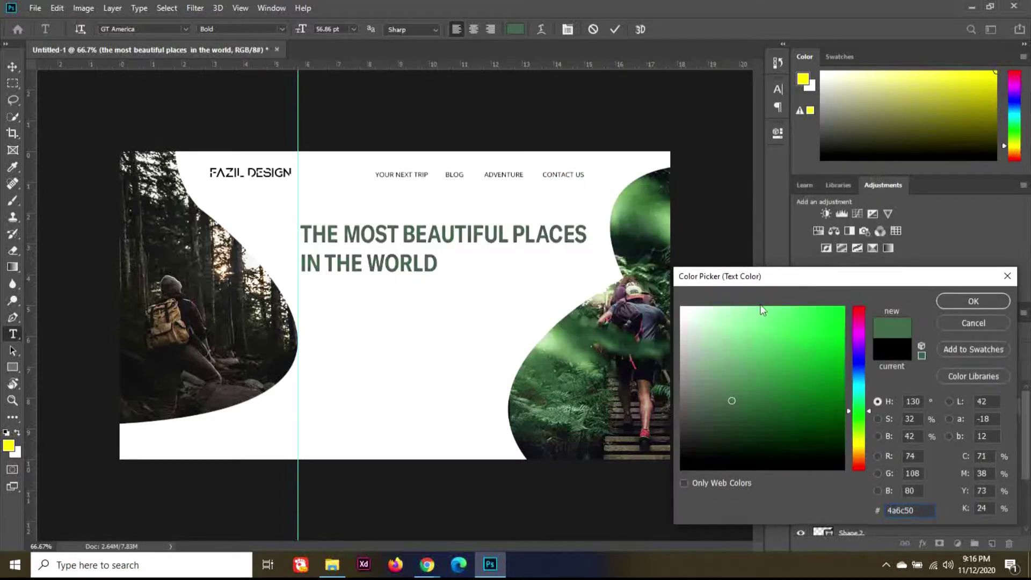
left_click(757, 400)
left_click(952, 299)
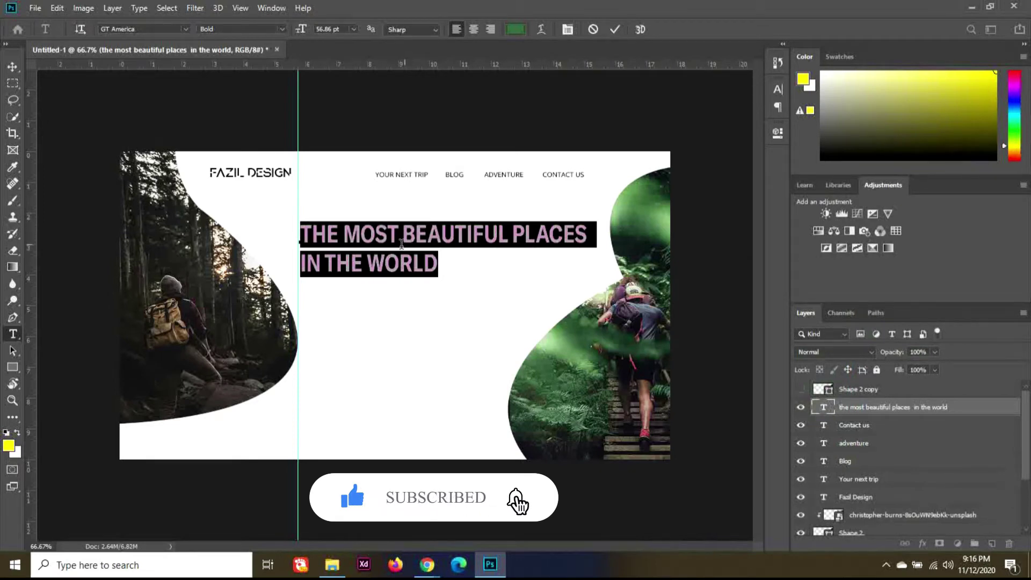
left_click(614, 31)
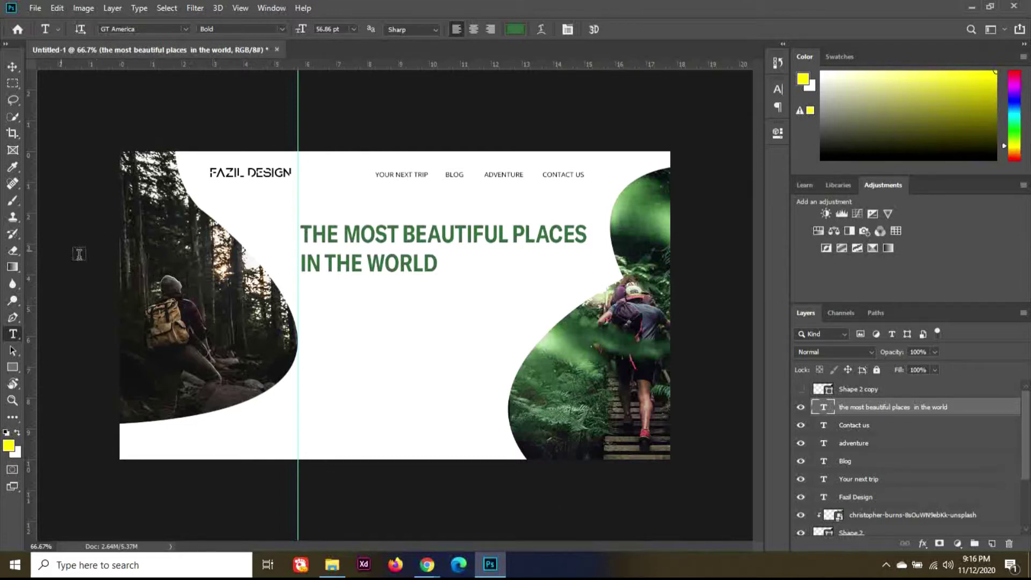
- Add a new text line "WHERE TO NOW" below the heading, near the guide
left_click(306, 314)
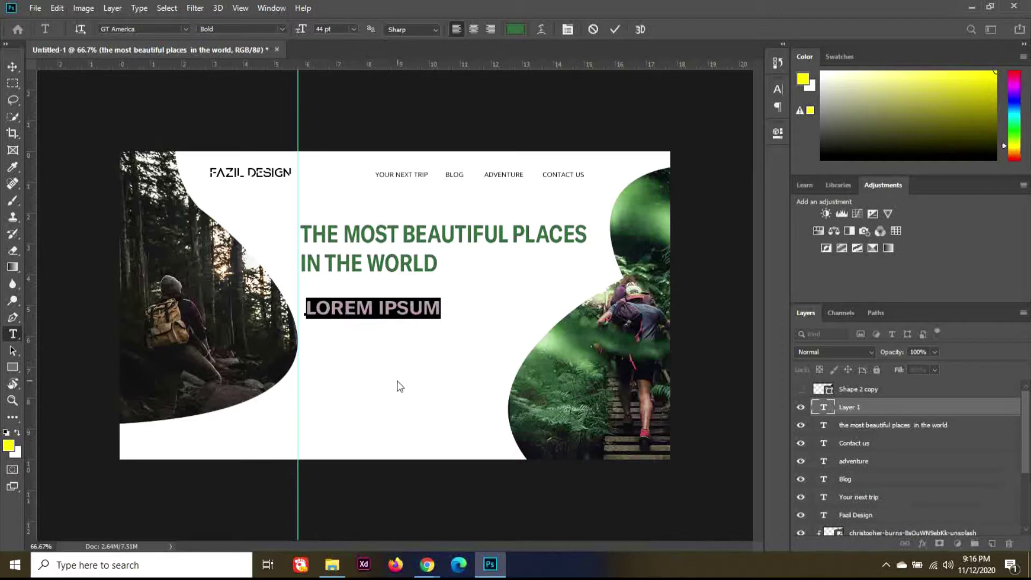
type("WHERE ")
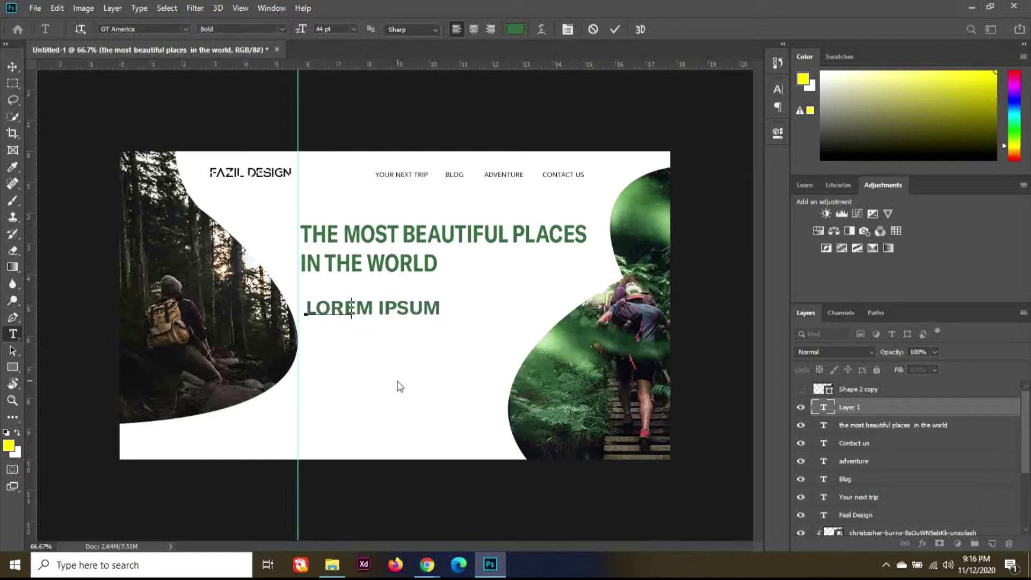
type("TO NOW")
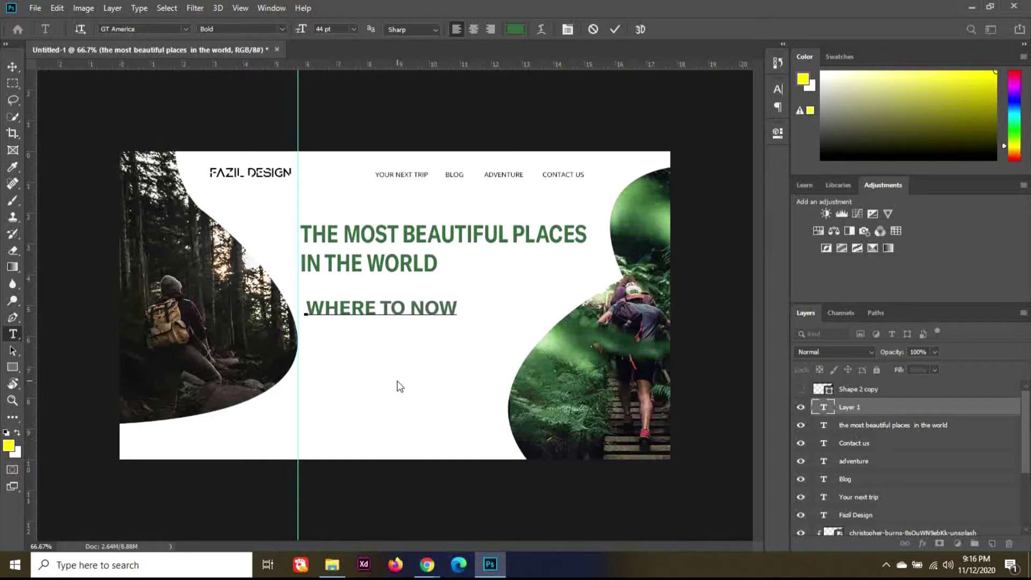
- Set the "WHERE TO NOW" line to Open Sans Regular and reduce its size to 25 pt
key("ctrl+a")
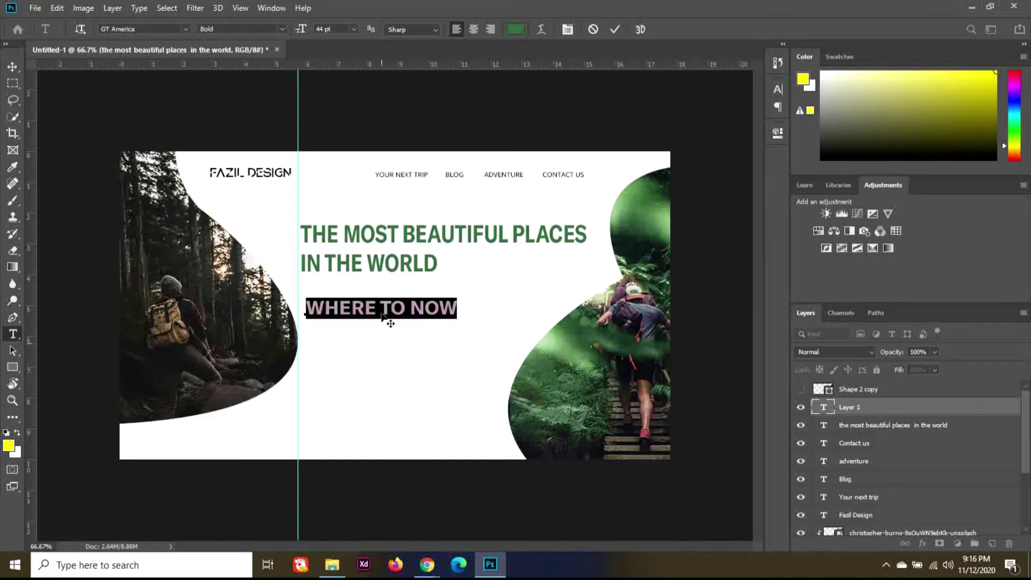
left_click(149, 30)
type("open")
key("Down")
key("Down")
key("Down")
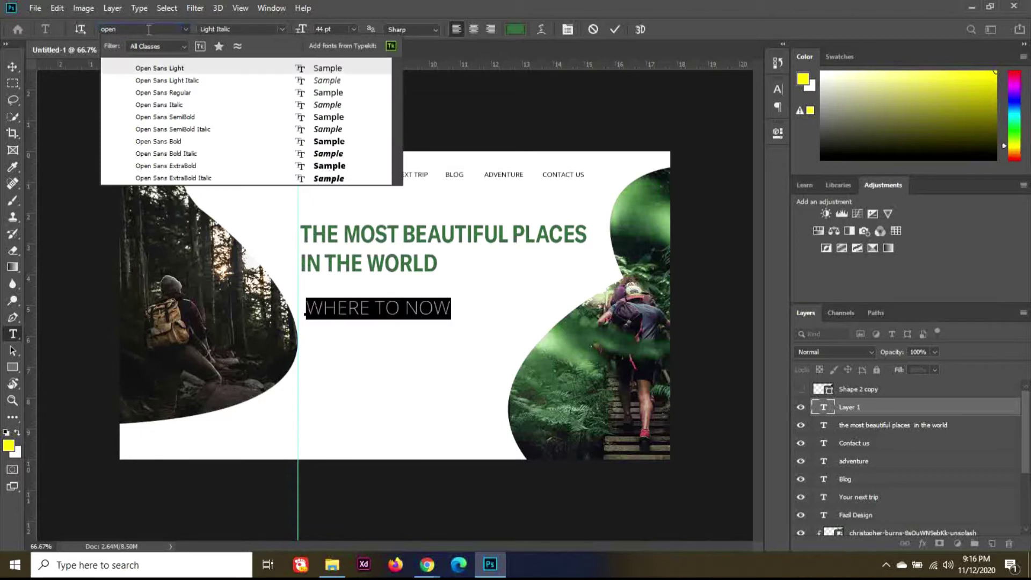
key("Return")
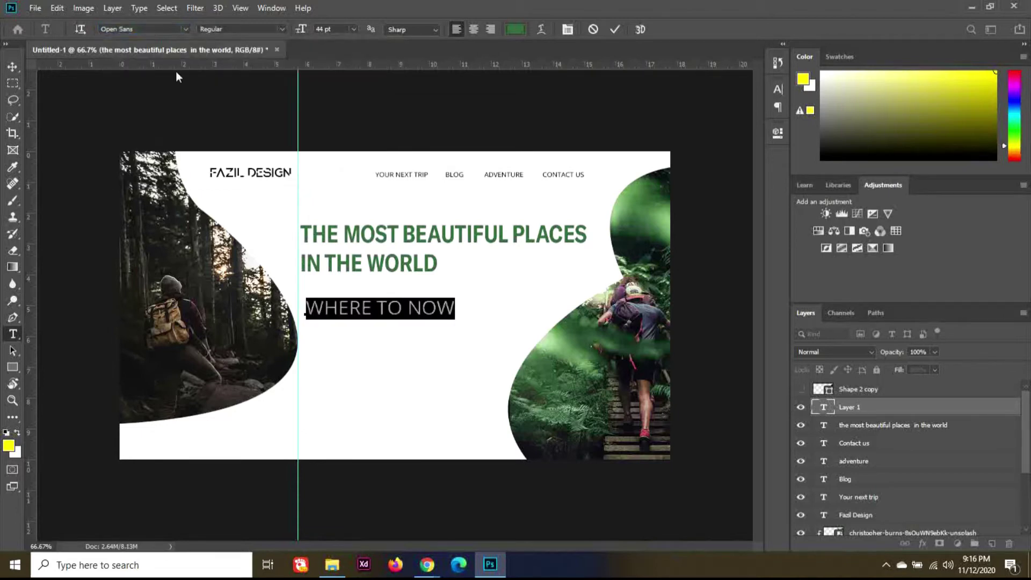
scroll(333, 35, "down", 13)
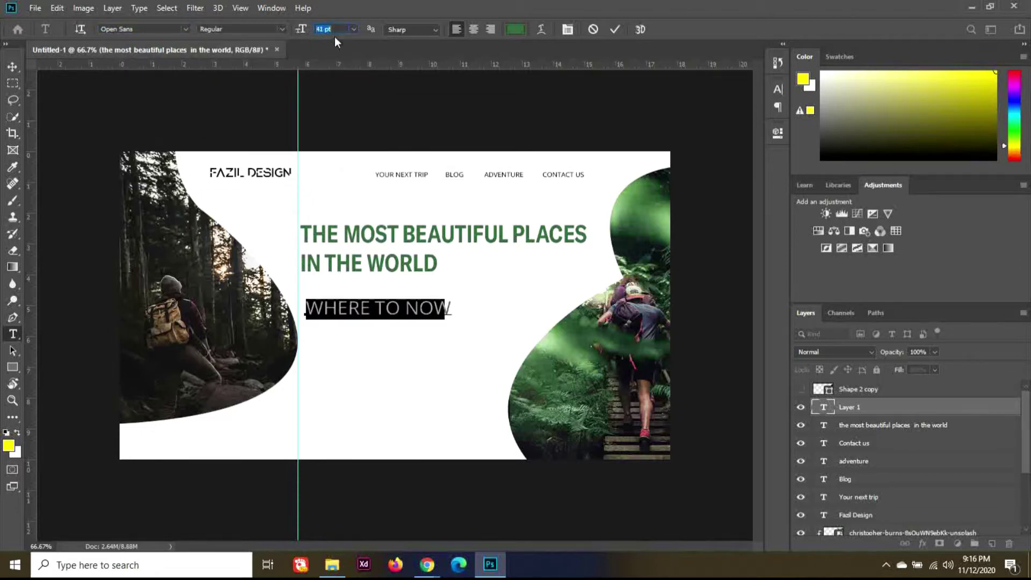
scroll(338, 161, "down", 6)
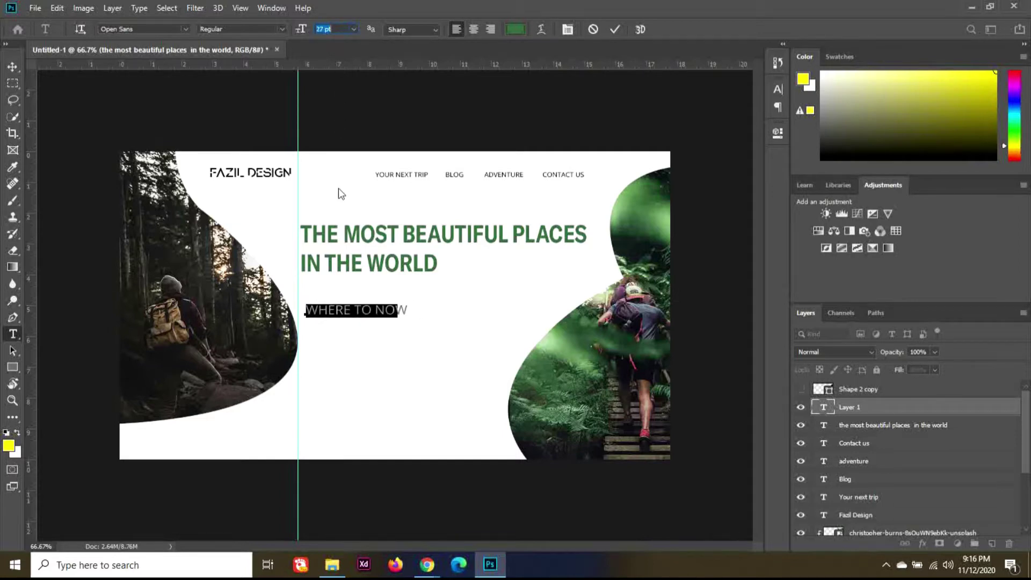
- Turn off All Caps for the line below the heading and capitalise its first letter so it reads "Where to now"
left_click(778, 90)
left_click(668, 178)
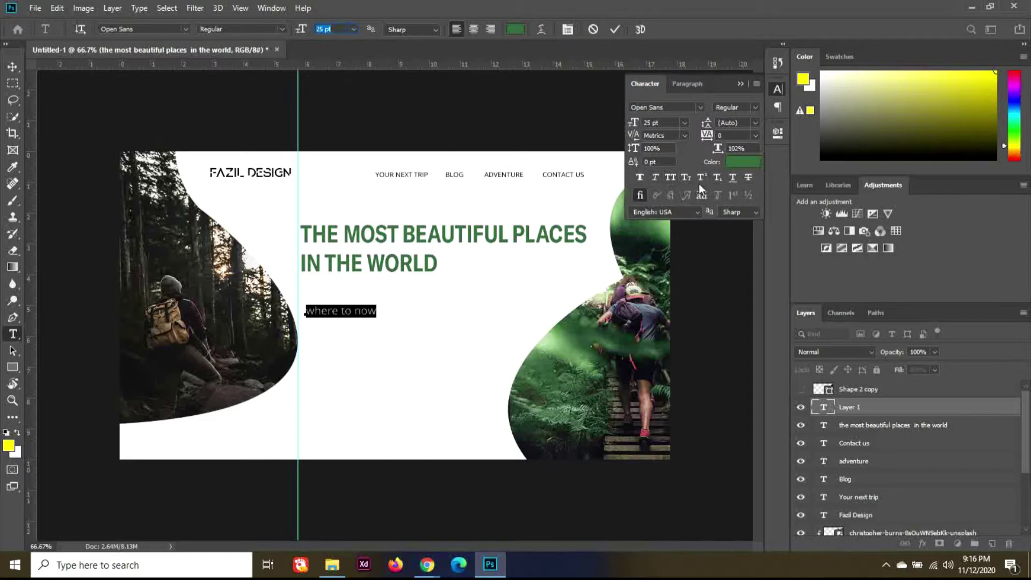
left_click(740, 85)
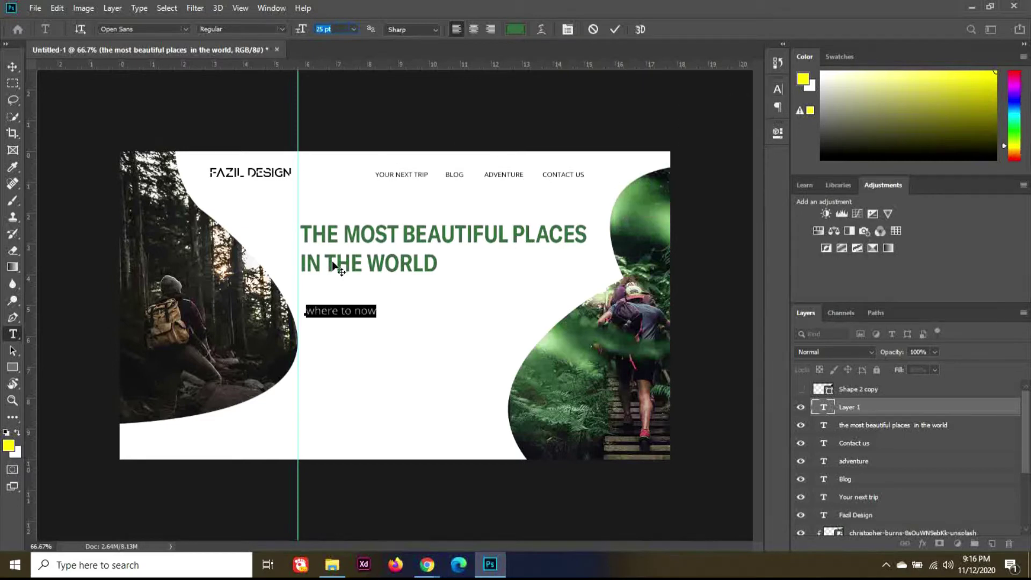
left_click(316, 311)
key("BackSpace")
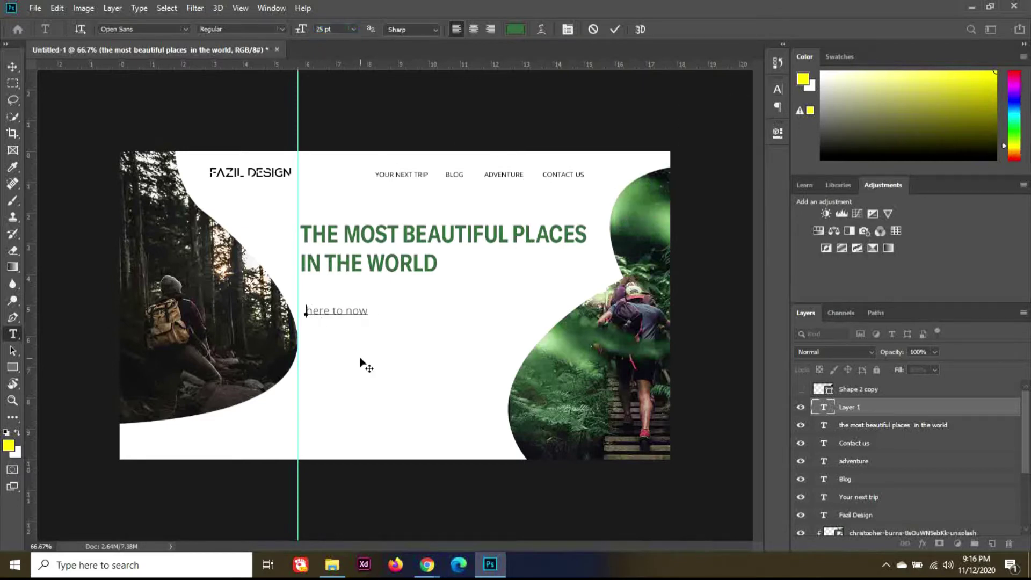
type("E")
key("BackSpace")
type("W")
key("ctrl+a")
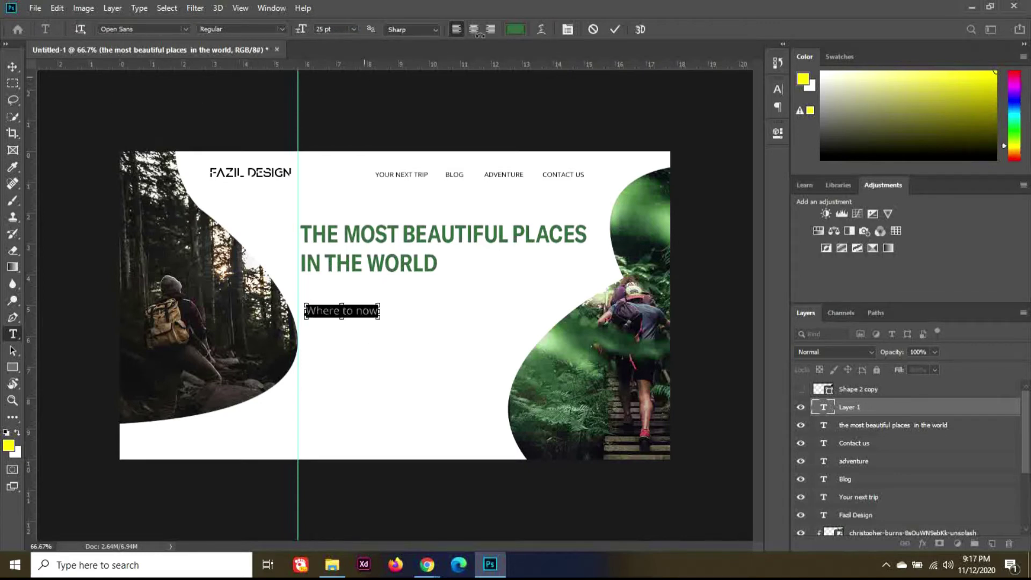
- Change the text colour of the "Where to now" line to black (000000)
left_click(515, 29)
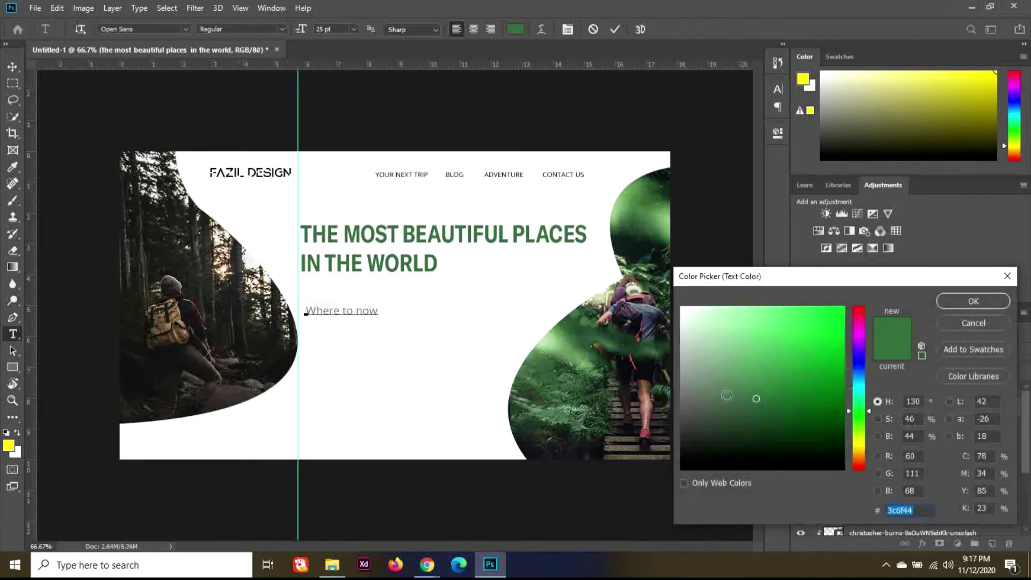
left_click_drag(725, 396, 652, 488)
left_click(940, 303)
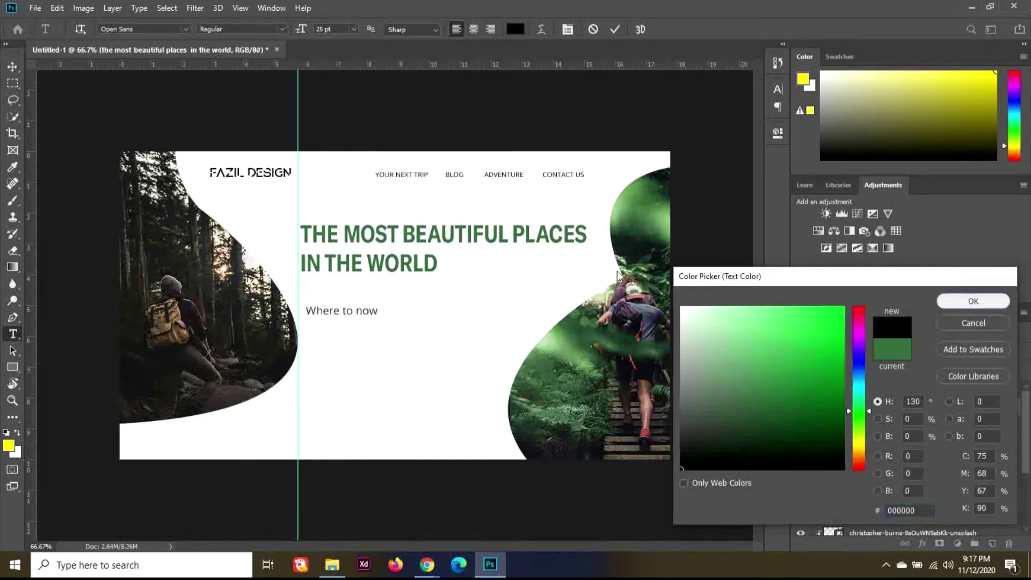
- Nudge the "Where to now" line horizontally so its left edge lines up with the green heading
left_click(14, 67)
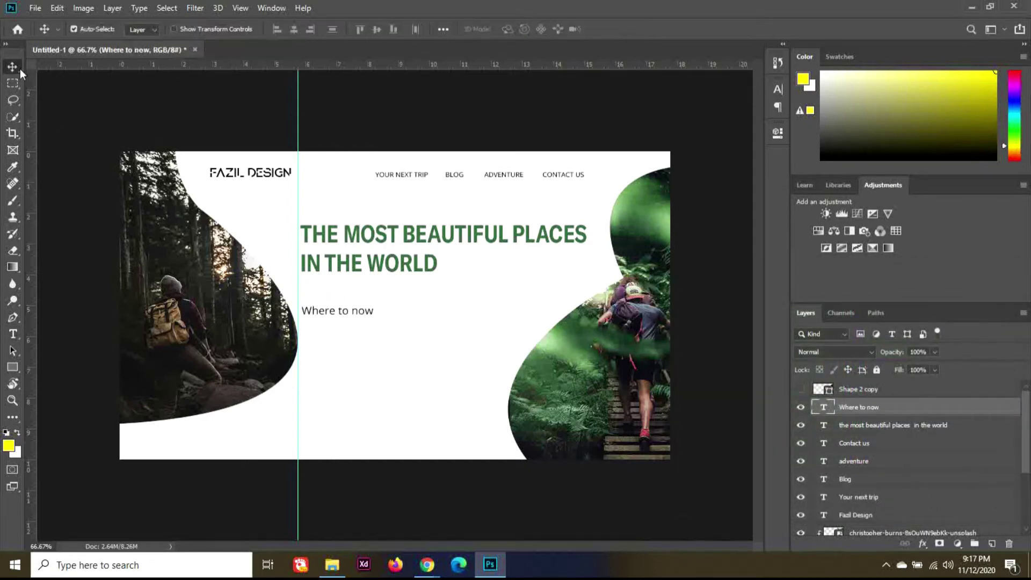
key("Right")
key("Right")
key("Right")
key("Right")
key("Right")
key("Right")
key("Right")
key("Right")
key("Right")
- Add a question mark to the end of the line so it reads "Where to now?"
key("t")
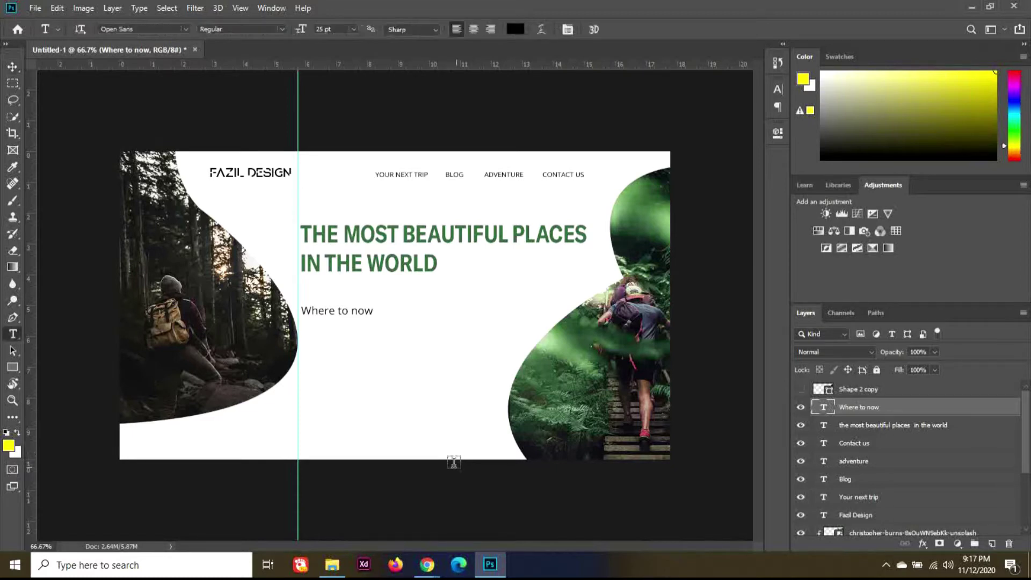
left_click(365, 311)
key("End")
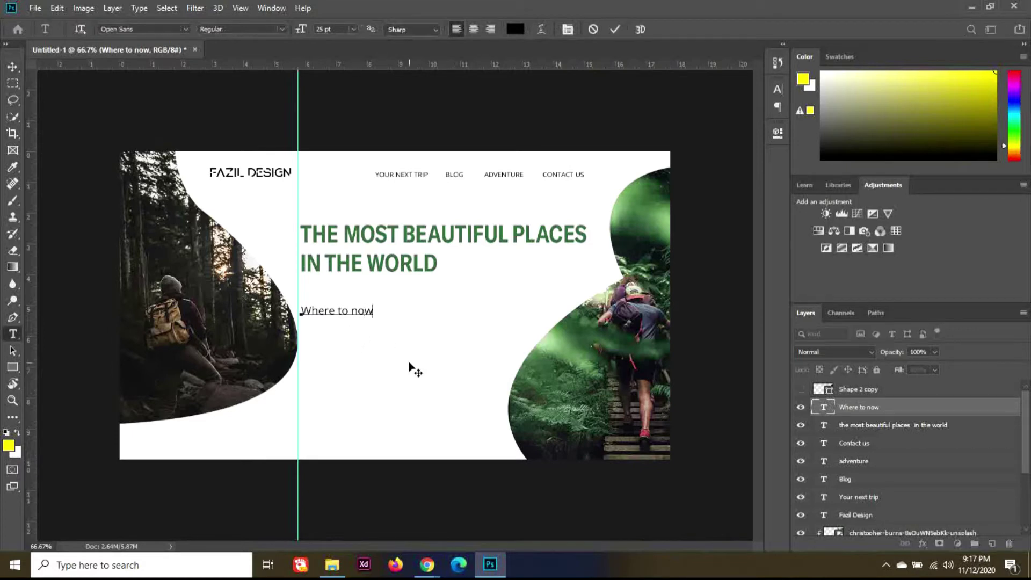
type("?")
left_click(13, 67)
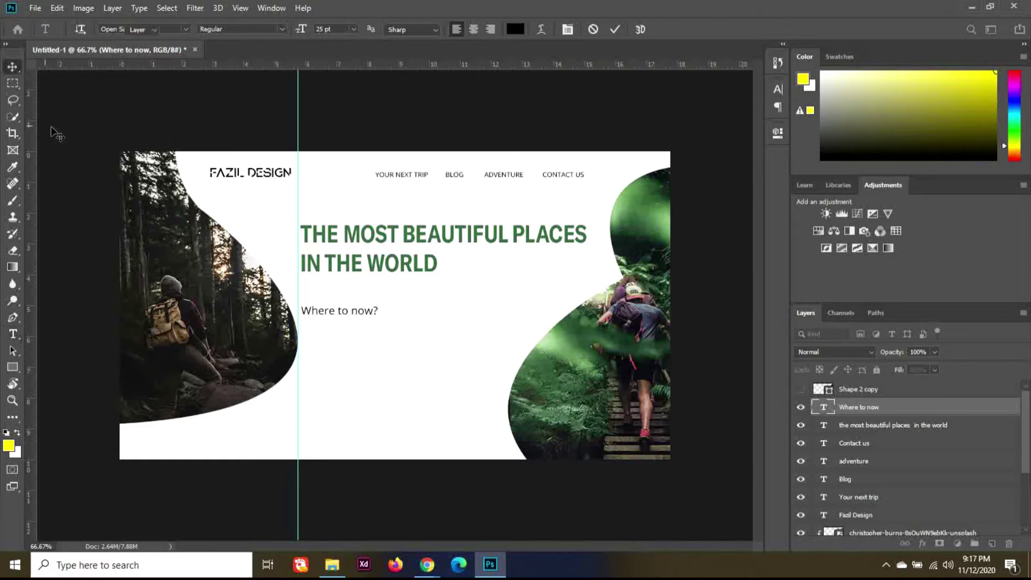
- Duplicate the "Where to now?" line and place the copy directly beneath the original
key("ctrl+j")
key("shift+Down")
key("shift+Down")
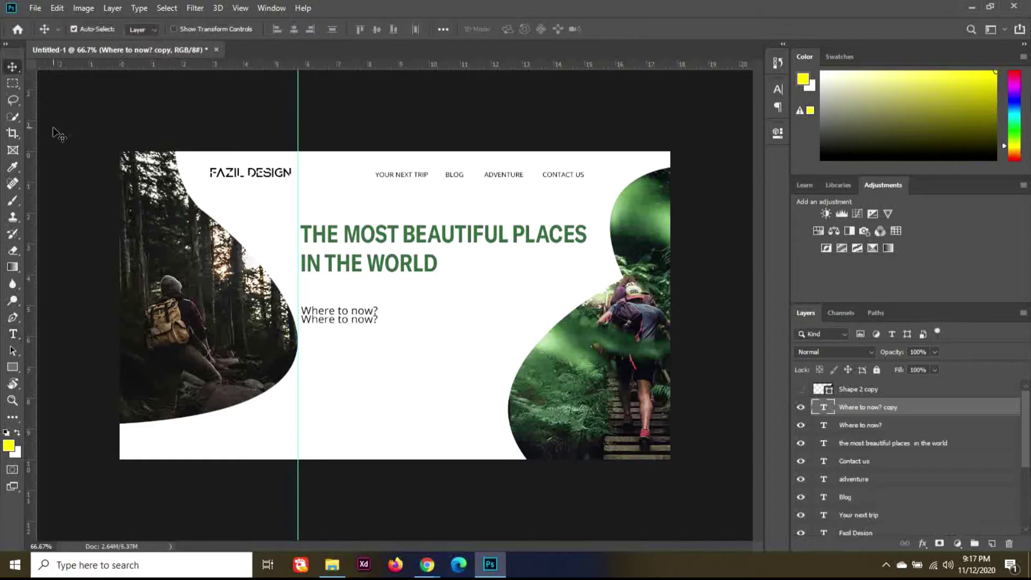
key("shift+Down")
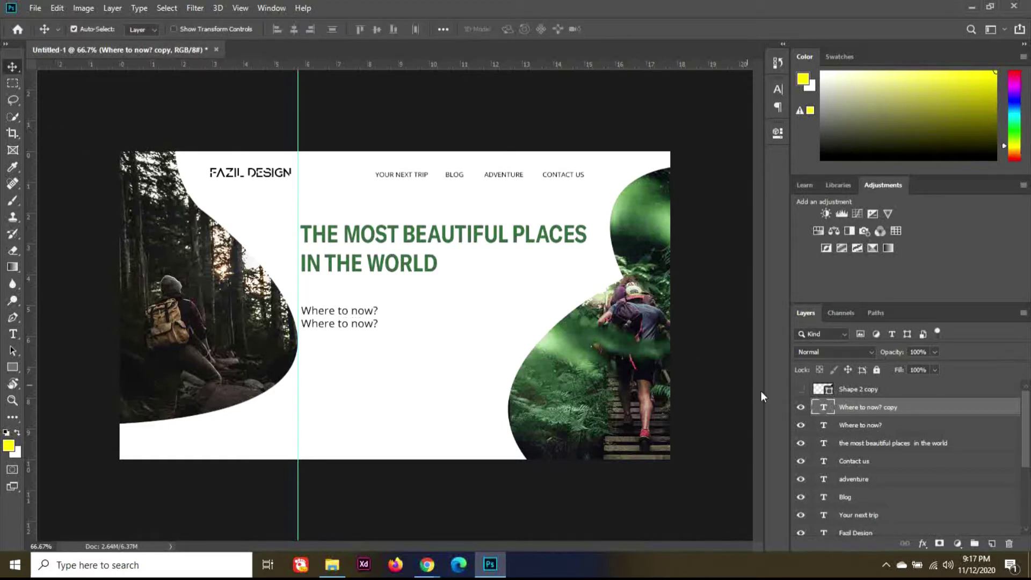
- Scale up the original "Where to now?" line slightly so it is larger than its copy
left_click(861, 426)
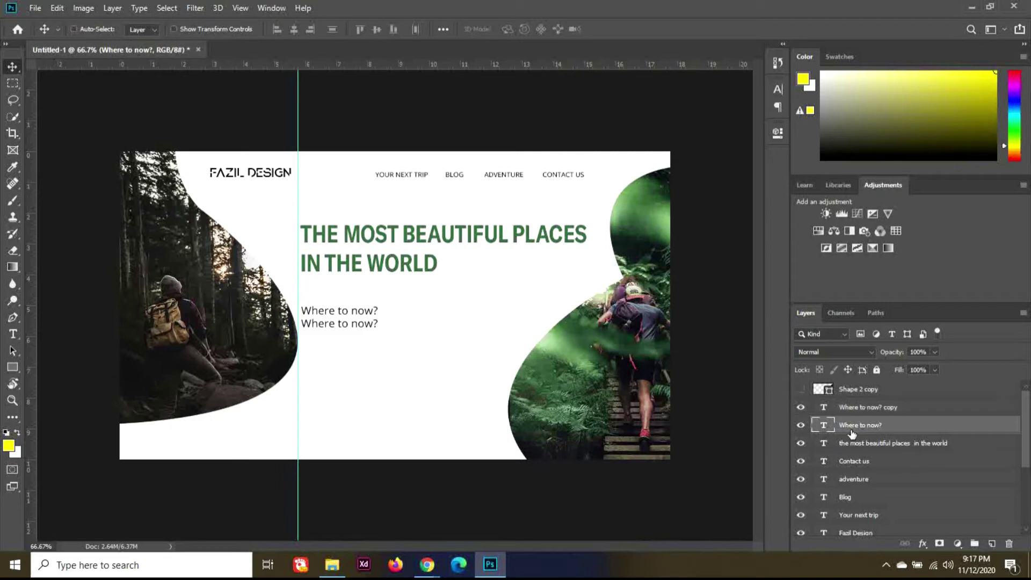
key("ctrl+t")
left_click_drag(388, 320, 396, 322)
key("Return")
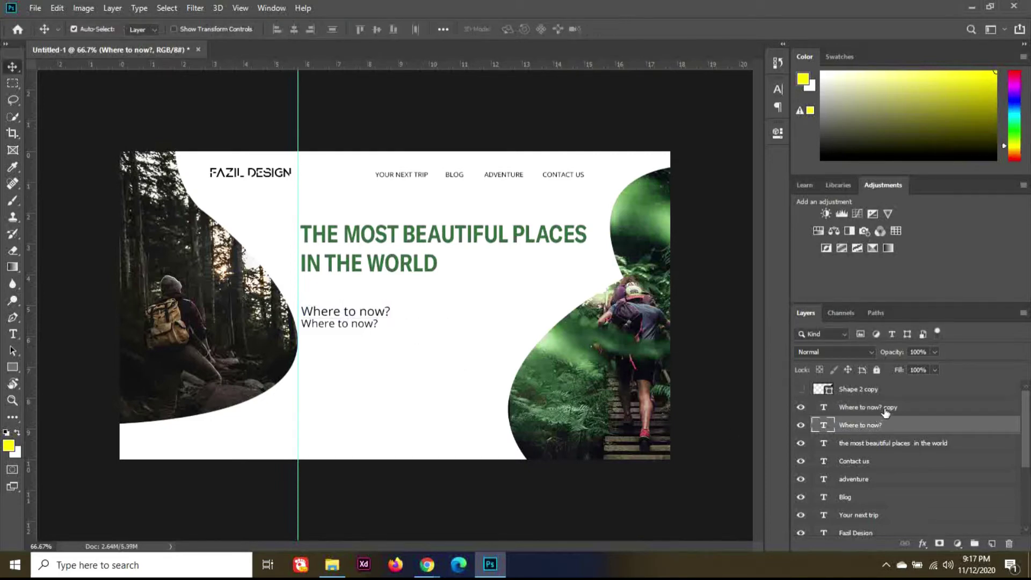
- Move the copied line slightly further down and replace its text with "Are you ready for new adventure?"
left_click(883, 409)
key("shift+Down")
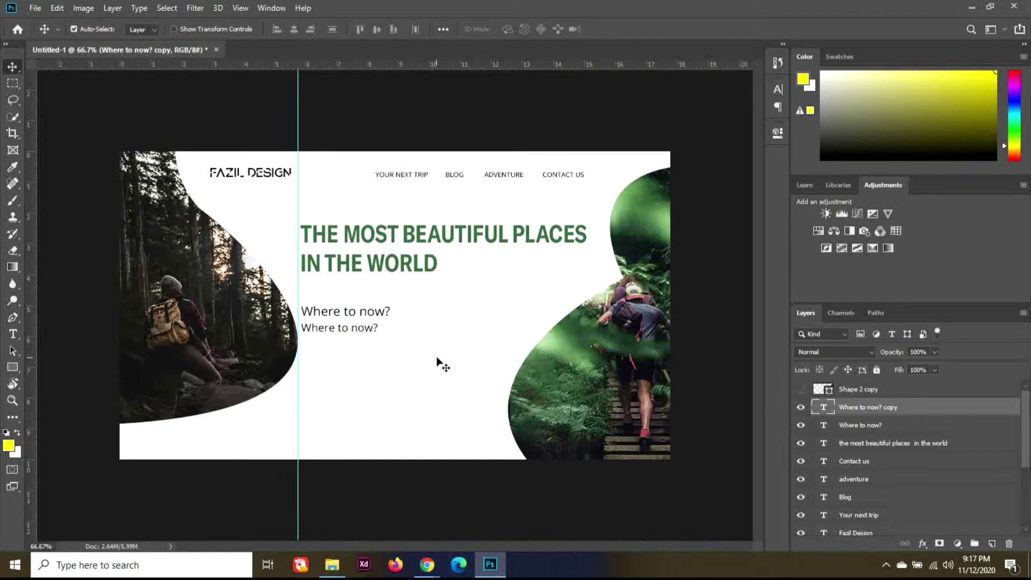
key("t")
double_click(332, 326)
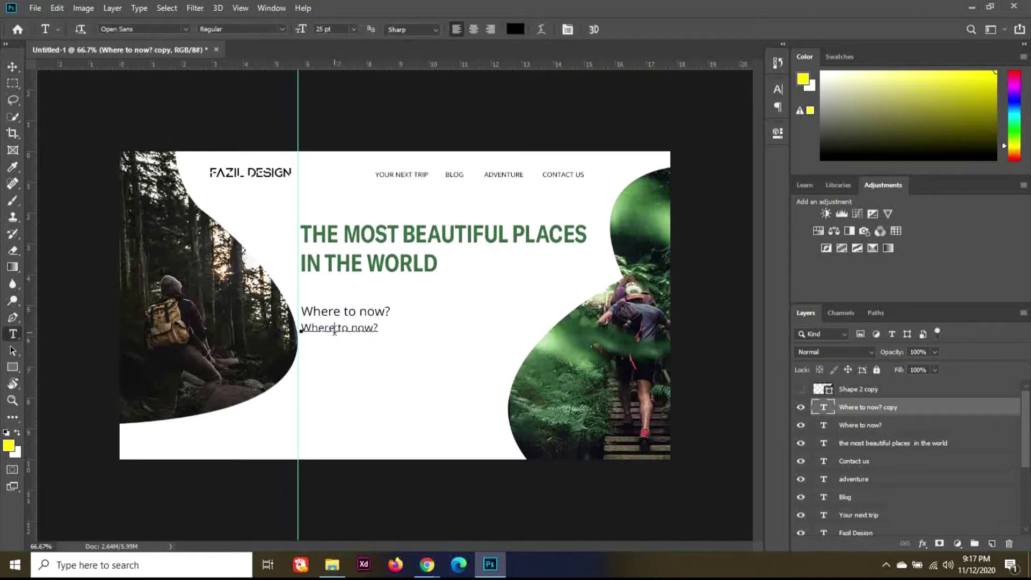
key("ctrl+a")
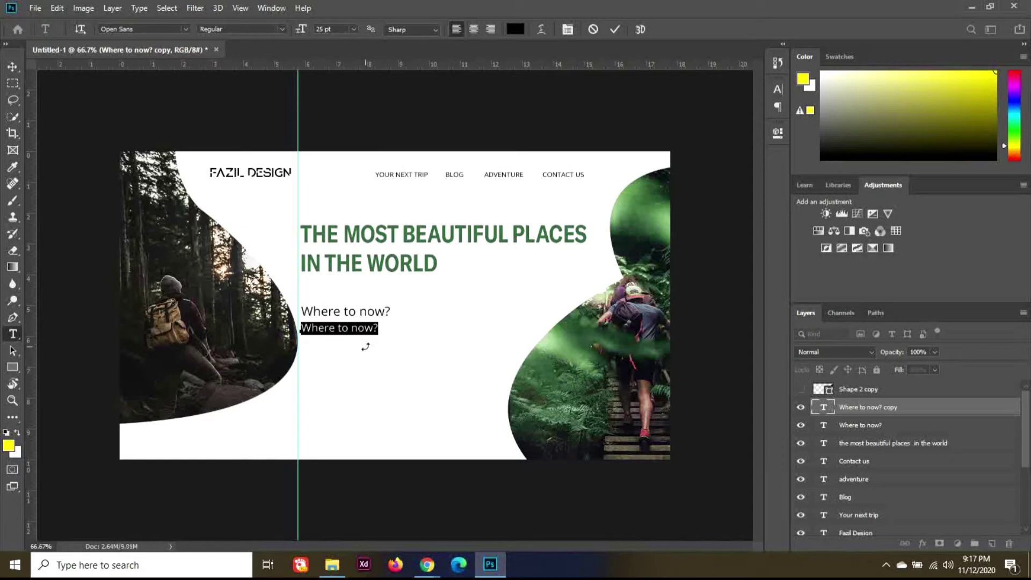
type("are")
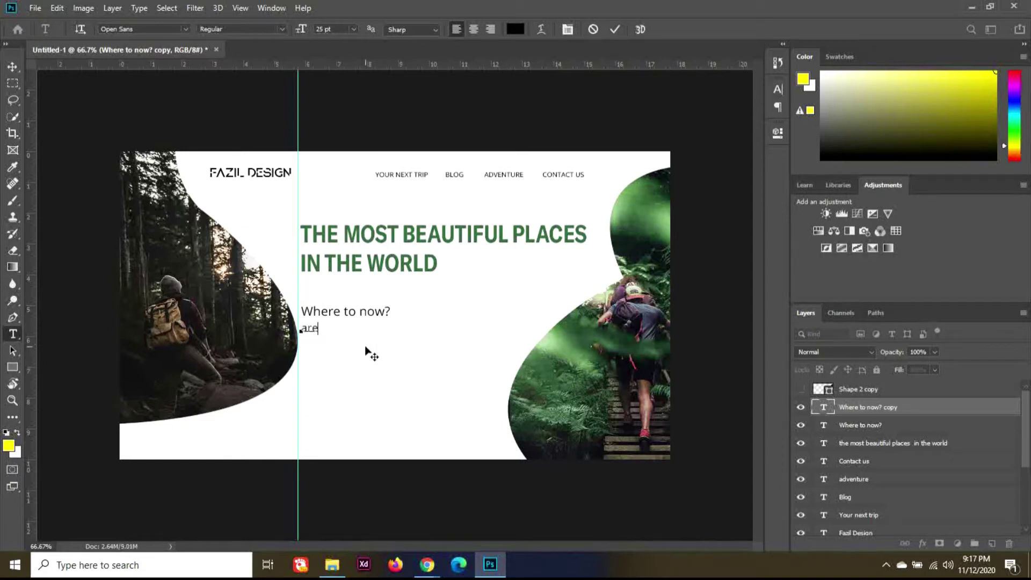
key("BackSpace")
key("BackSpace")
key("BackSpace")
type("Are ")
type("yo")
type("u ready ")
type("for ")
type("new ")
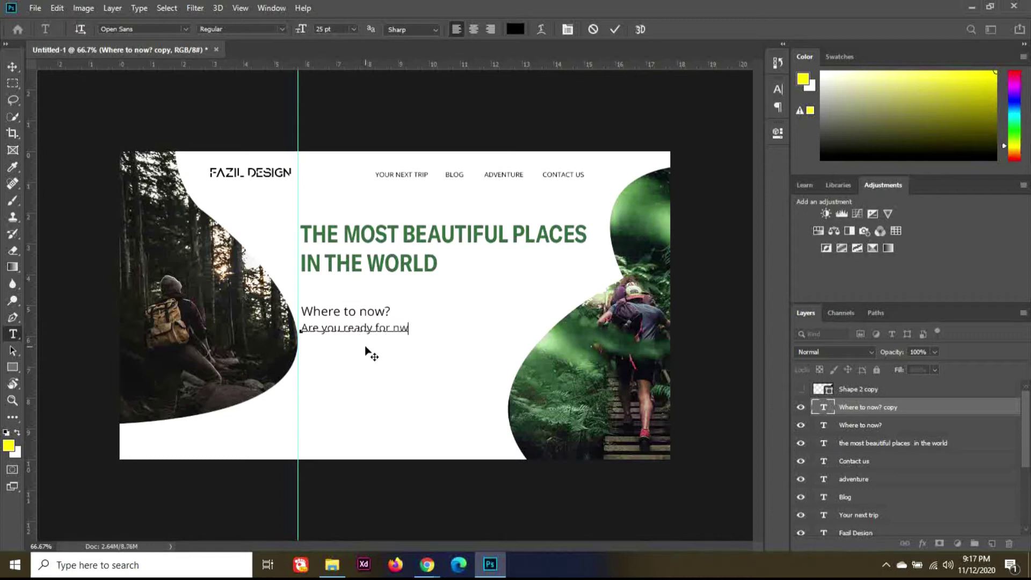
type("adventure?")
- Reduce the size of the "Are you ready for new adventure?" line to 23 pt
key("ctrl+a")
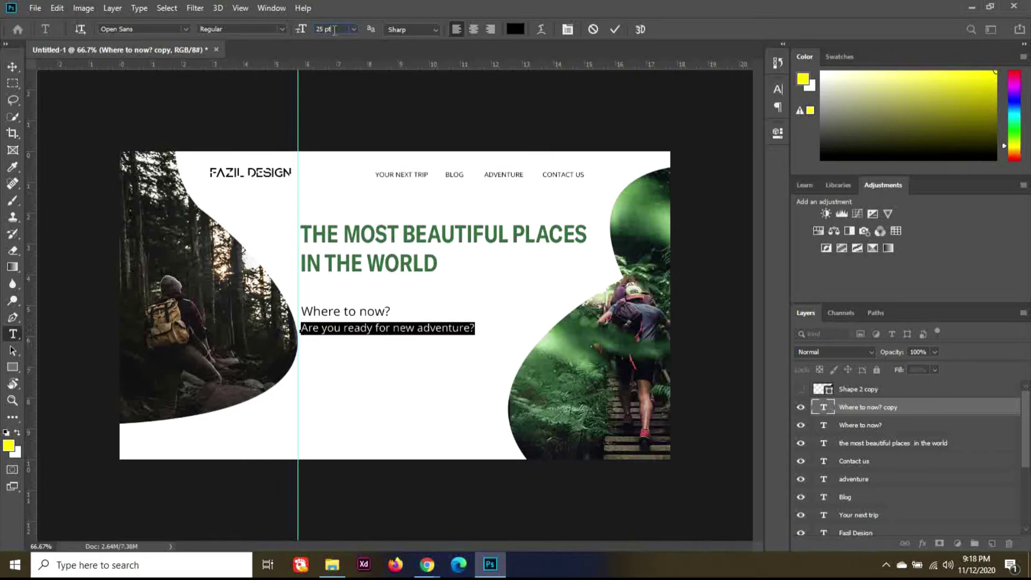
key("Down")
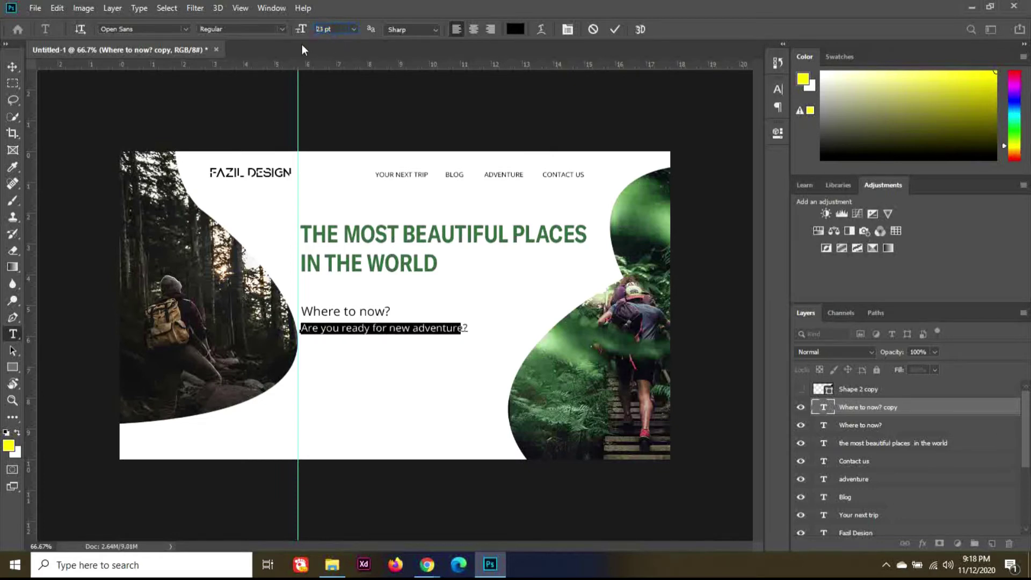
key("Down")
left_click(13, 65)
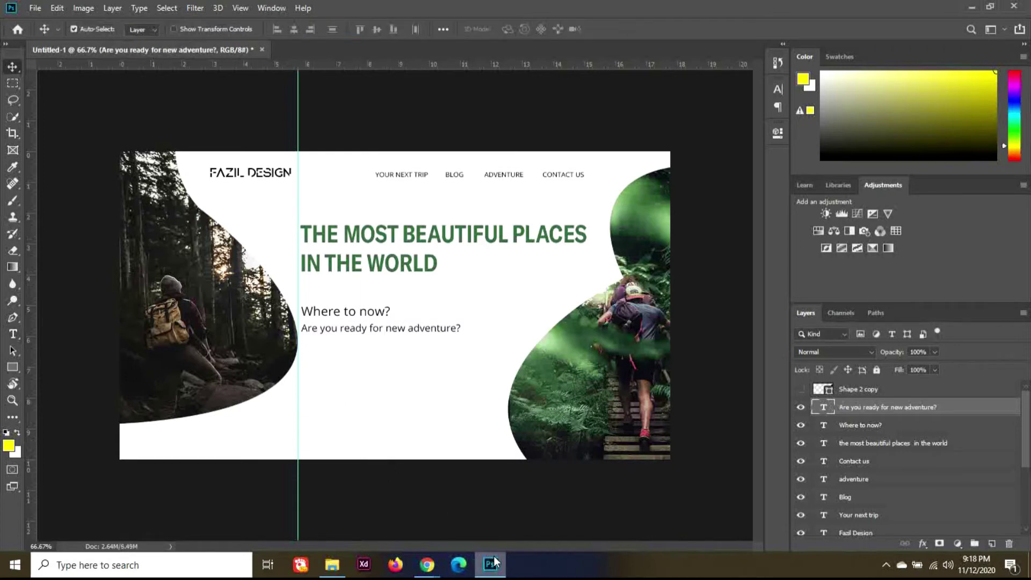
- Add a new text line "Check-in" below the adventure question, near the guide
mouse_move(494, 561)
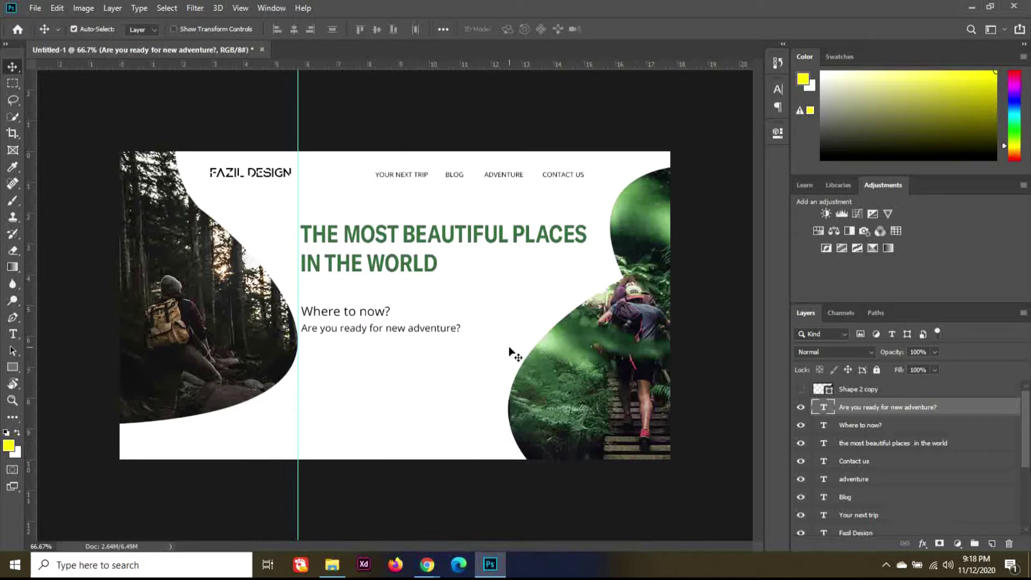
scroll(371, 376, "up", 2)
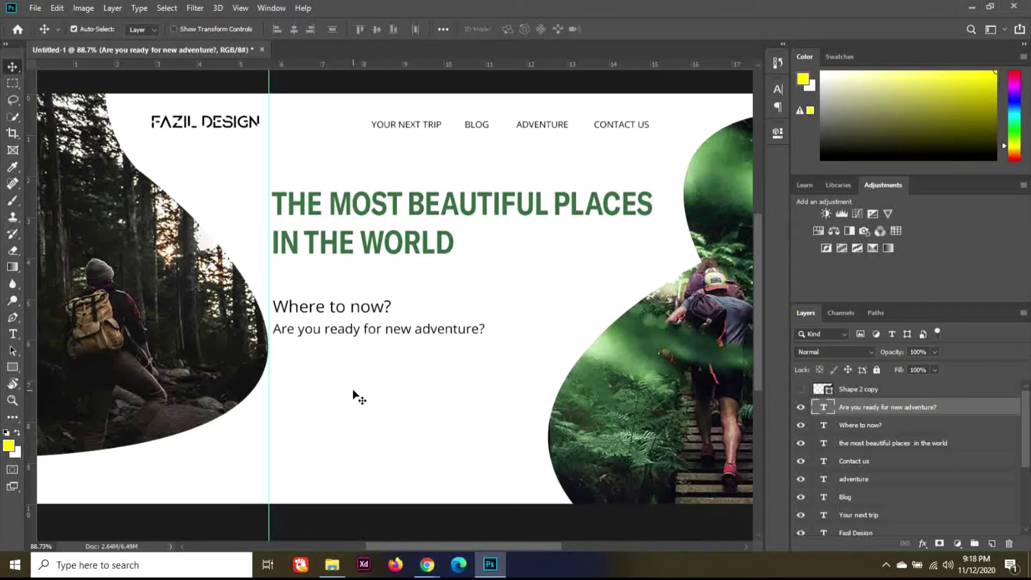
left_click(18, 333)
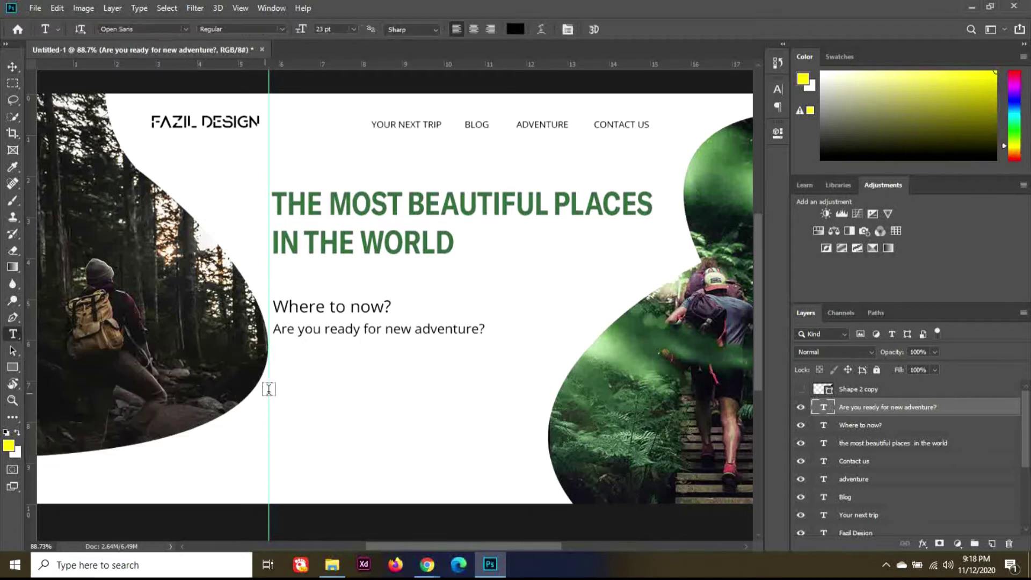
left_click(273, 369)
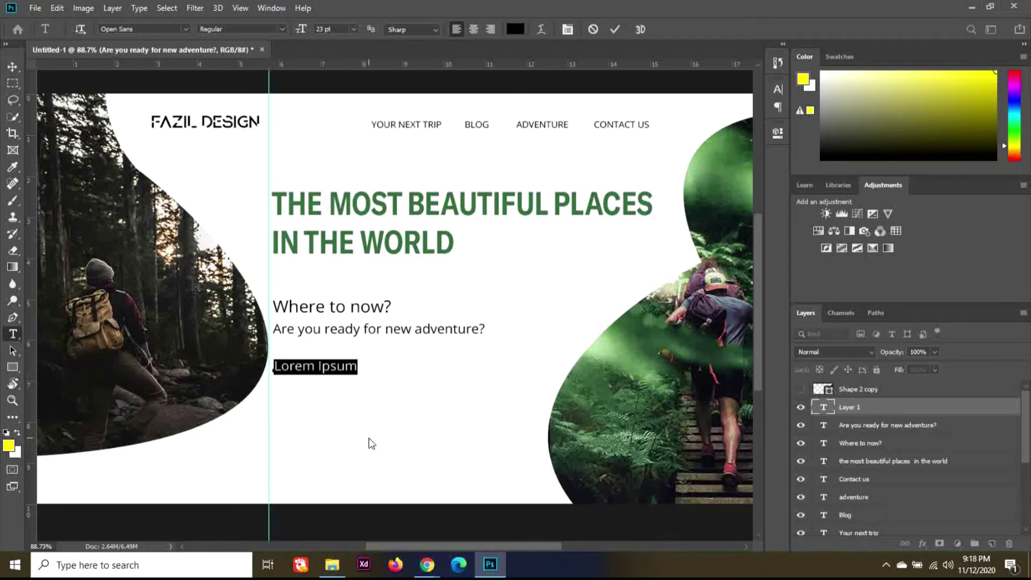
type("chec")
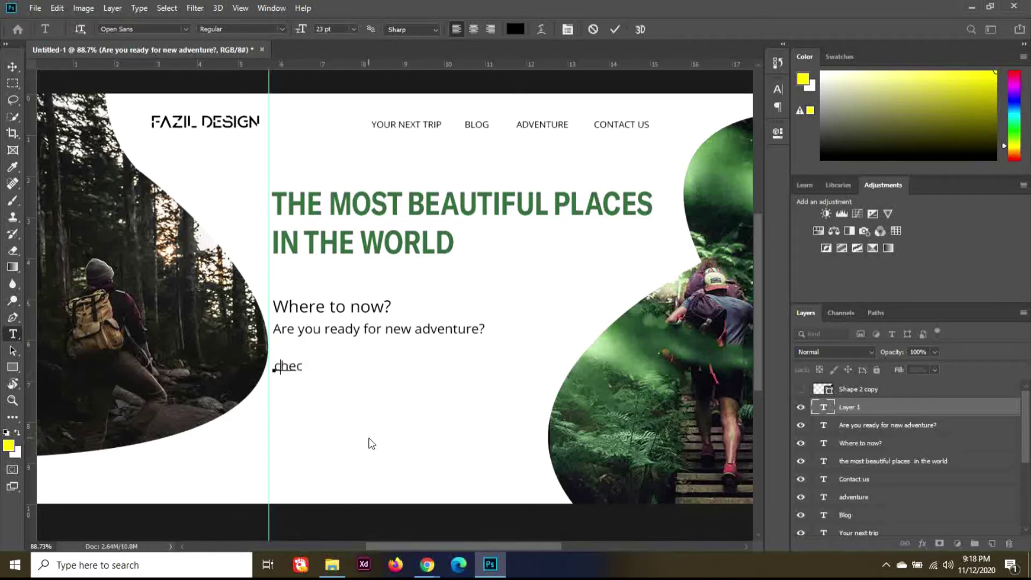
key("BackSpace")
key("BackSpace")
key("BackSpace")
key("BackSpace")
key("BackSpace")
key("BackSpace")
type("-in")
left_click(15, 63)
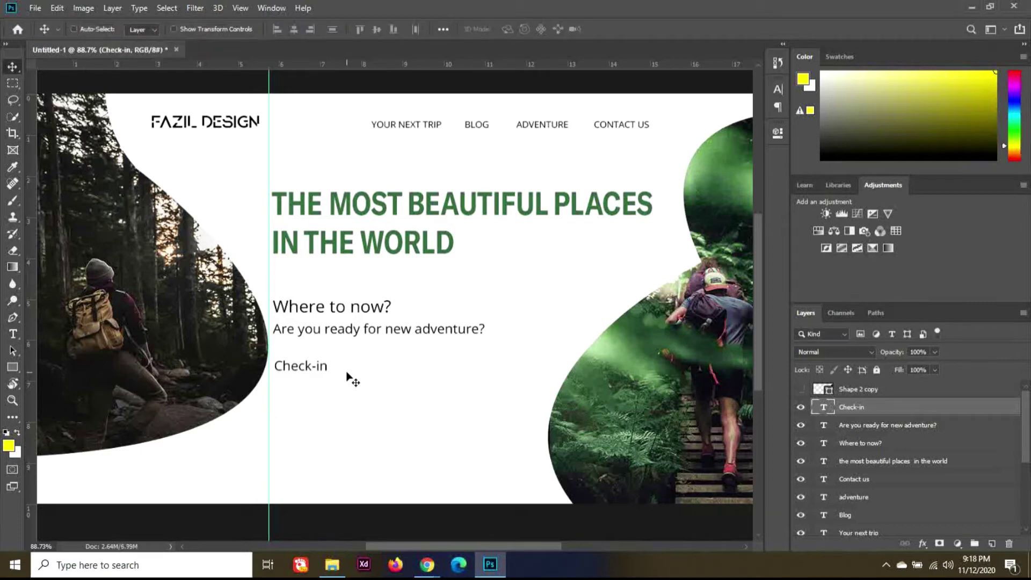
- Duplicate the "Check-in" label and shift the copy far to the right on the same baseline
key("ctrl+j")
key("ctrl+shift+Right")
key("ctrl+shift+Right")
key("ctrl+shift+Right")
key("ctrl+shift+Right")
key("ctrl+shift+Right")
key("ctrl+shift+Right")
key("ctrl+shift+Right")
key("ctrl+shift+Right")
key("ctrl+shift+Right")
key("ctrl+shift+Right")
key("ctrl+shift+Right")
key("ctrl+shift+Right")
key("ctrl+shift+Right")
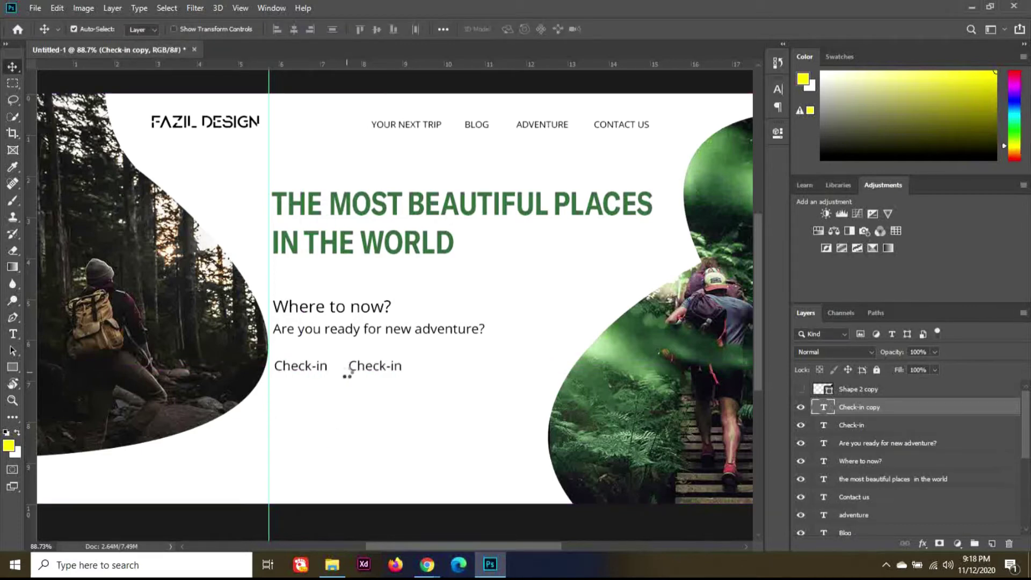
key("shift+Right")
key("shift+Right")
key("shift+Right")
key("shift+Right")
key("shift+Right")
key("shift+Right")
key("shift+Right")
key("shift+Right")
key("shift+Right")
key("shift+Right")
key("shift+Right")
key("shift+Right")
key("shift+Right")
key("shift+Right")
key("shift+Right")
key("shift+Right")
key("shift+Right")
key("shift+Right")
key("shift+Right")
key("shift+Right")
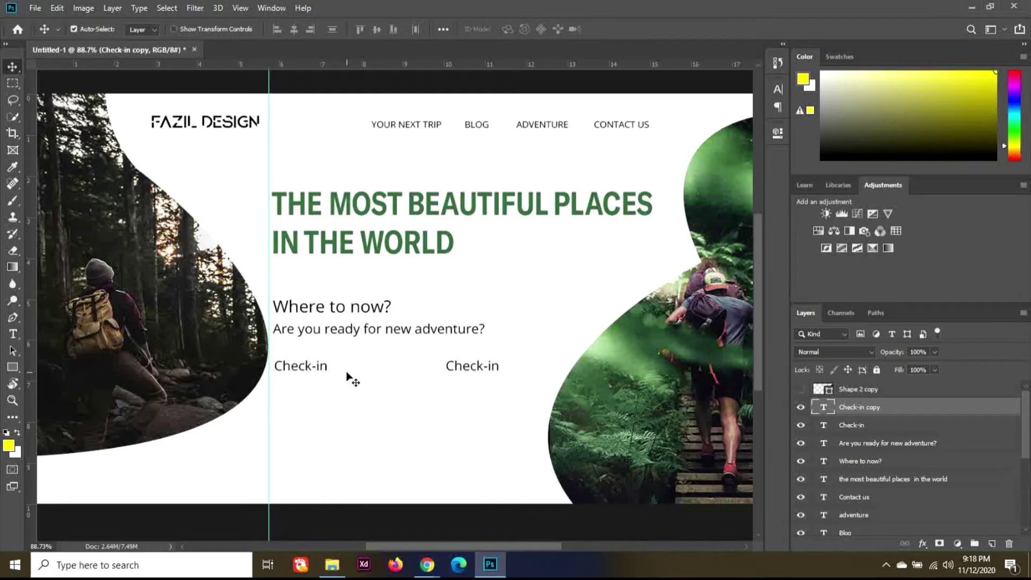
- Change the wording of the duplicated label to "Check-out"
key("t")
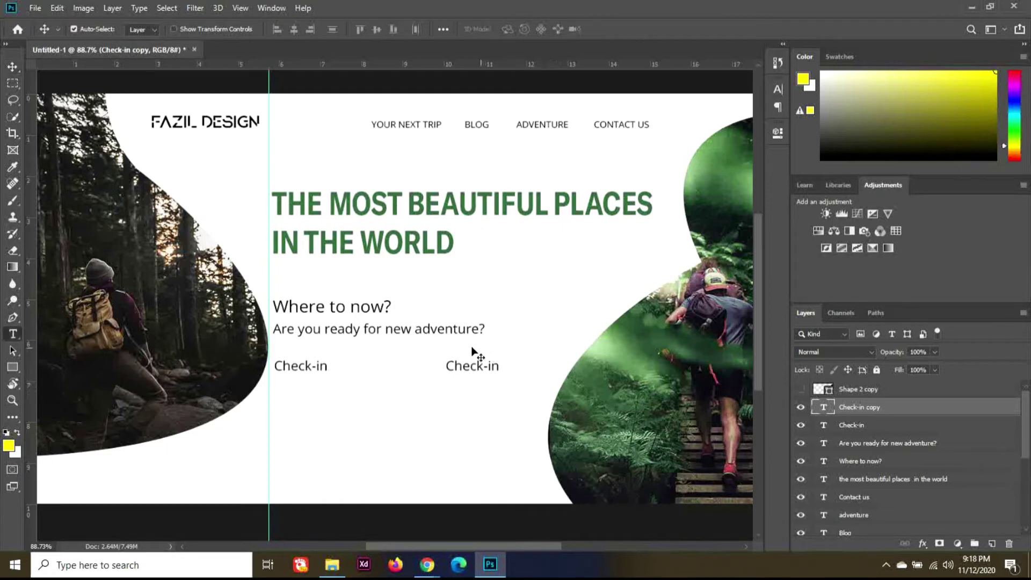
left_click_drag(486, 366, 506, 368)
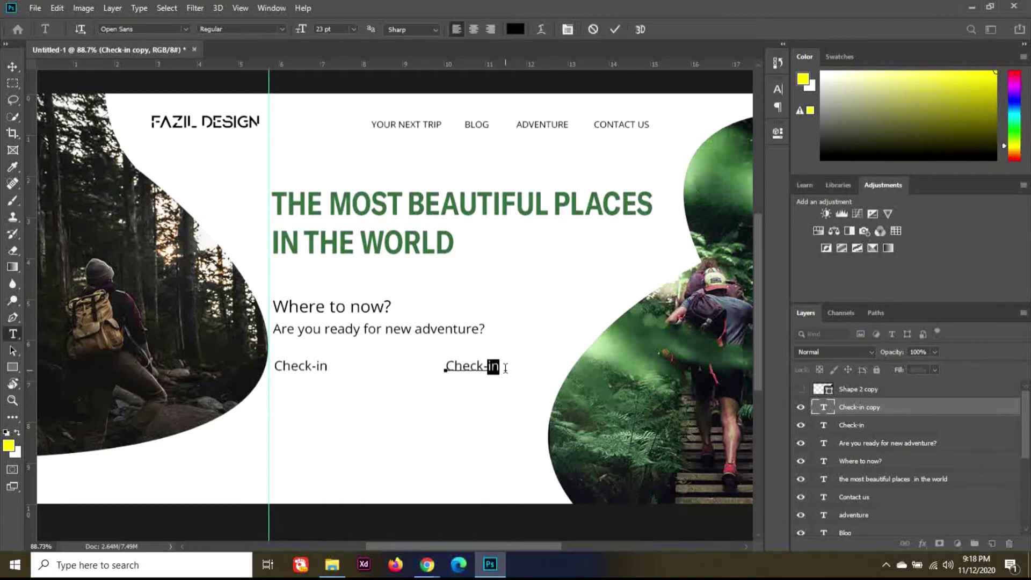
type("out")
left_click(7, 69)
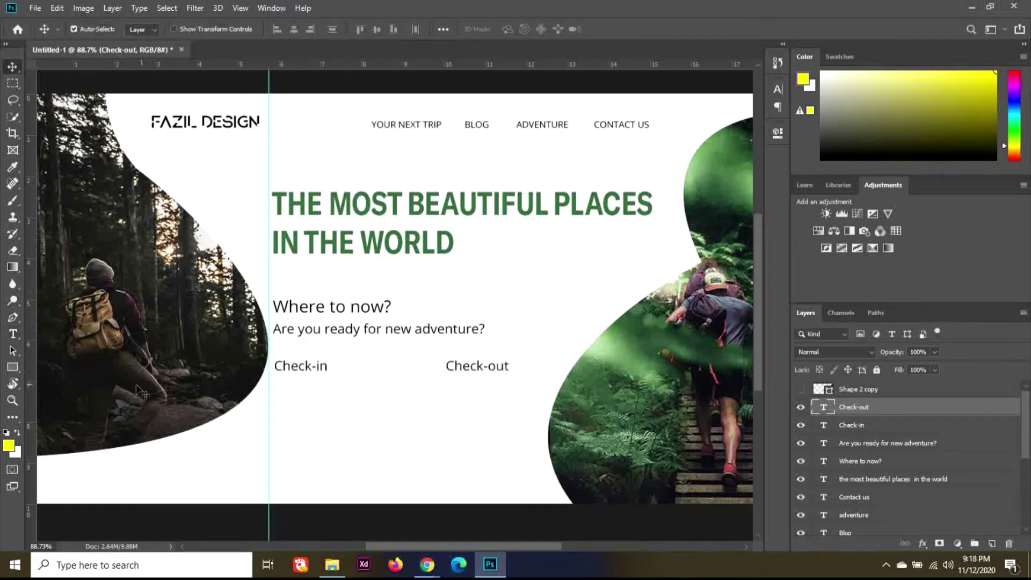
- Draw a rectangle of about 248 × 57 px below "Check-in", with no fill and a grey 1 px stroke
left_click(13, 367)
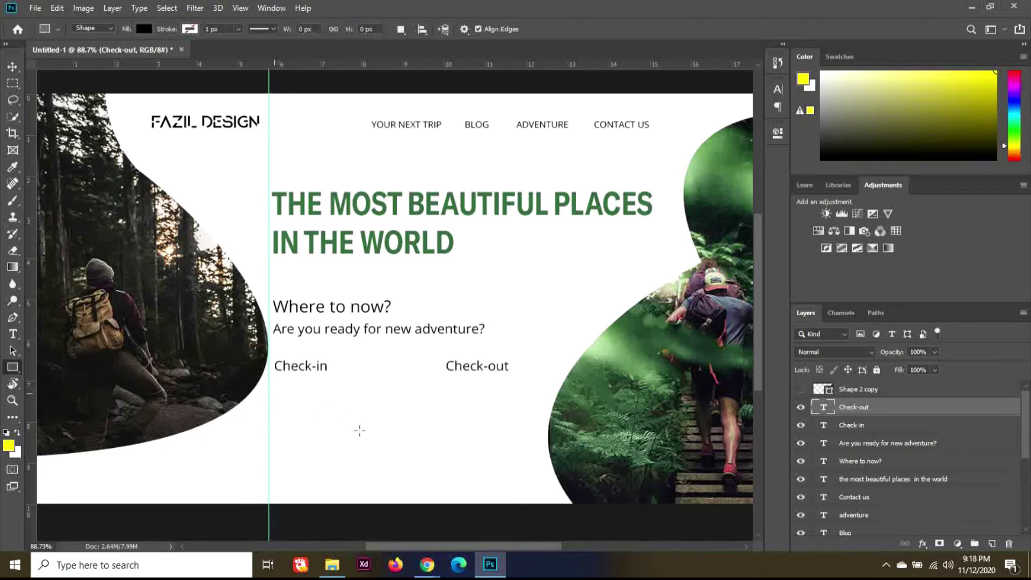
mouse_move(274, 393)
left_mouse_down()
mouse_move(377, 431)
mouse_move(416, 425)
left_mouse_up()
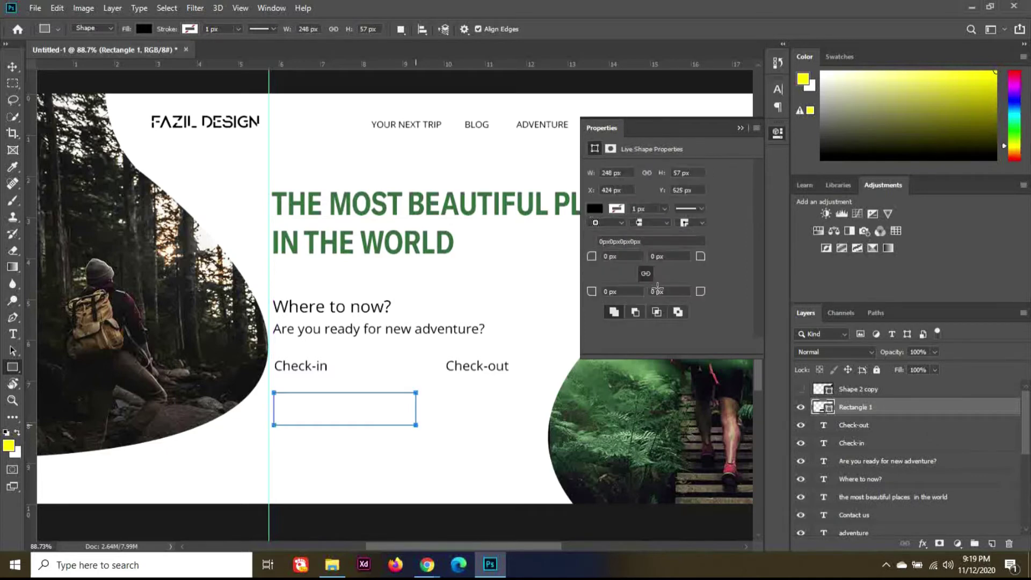
left_click(596, 211)
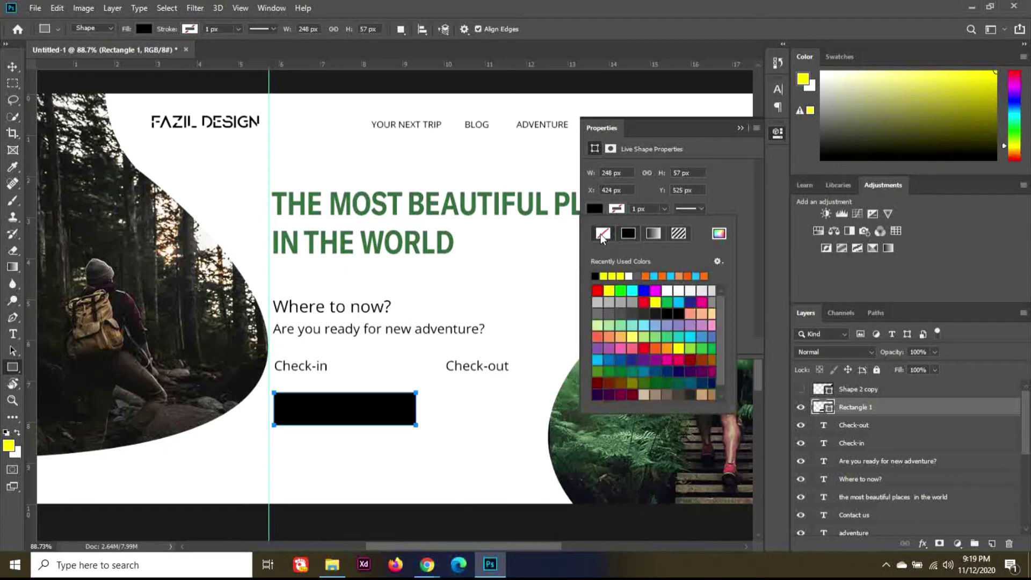
left_click(603, 233)
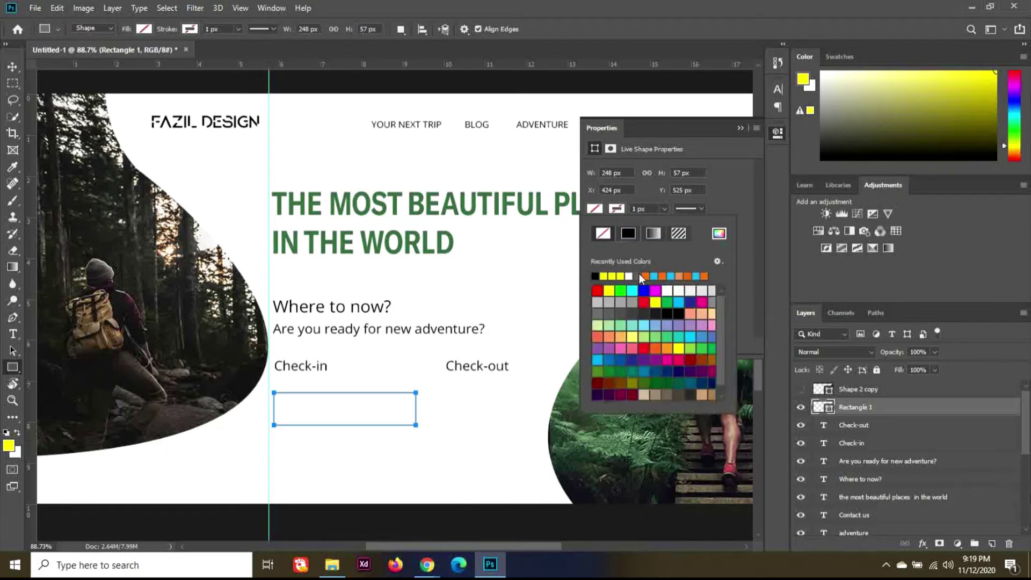
left_click(618, 303)
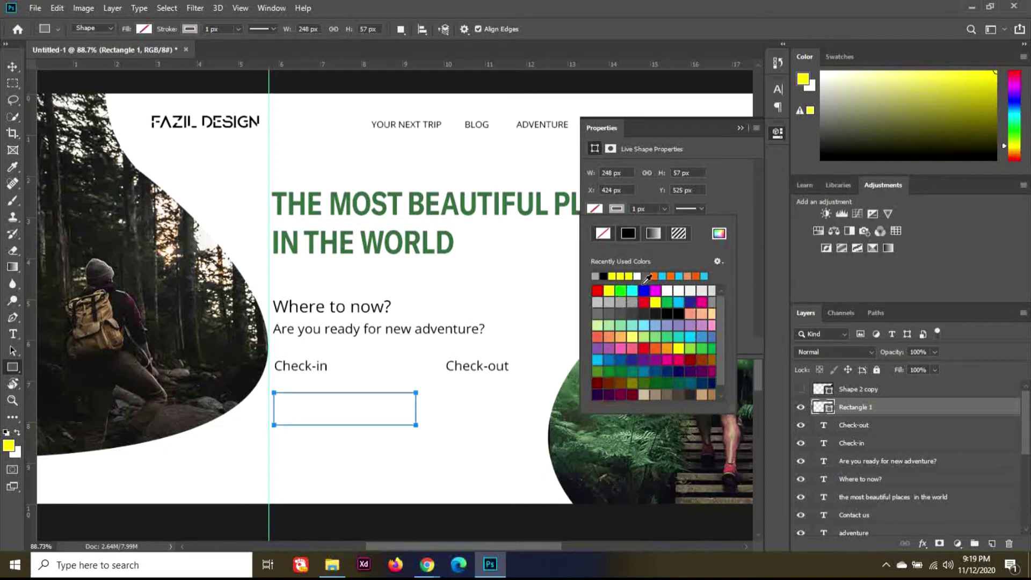
left_click(741, 127)
left_click(741, 128)
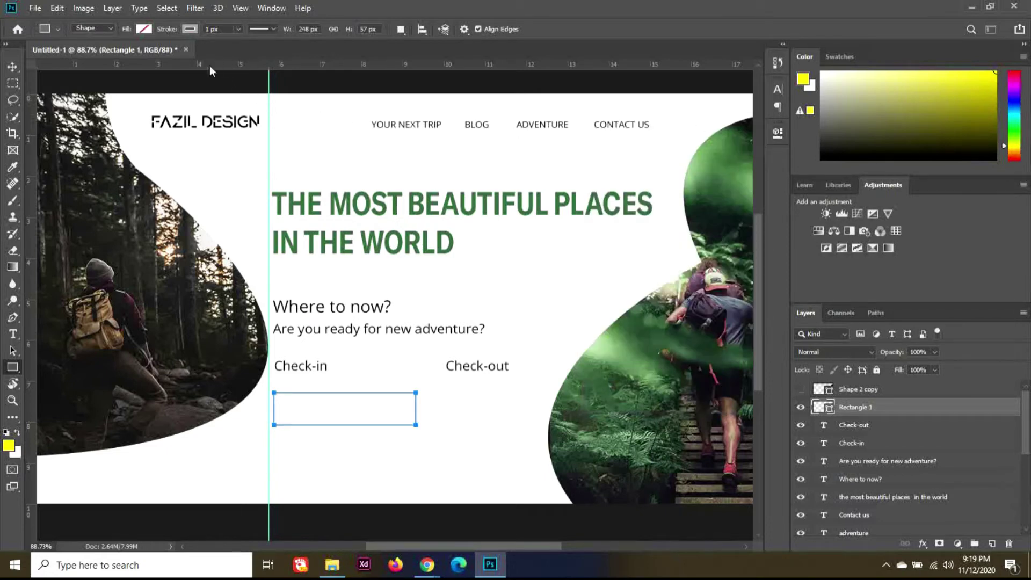
- Change the stroke colour of the rectangle below "Check-in" to light grey #d2d2d2
left_click(12, 66)
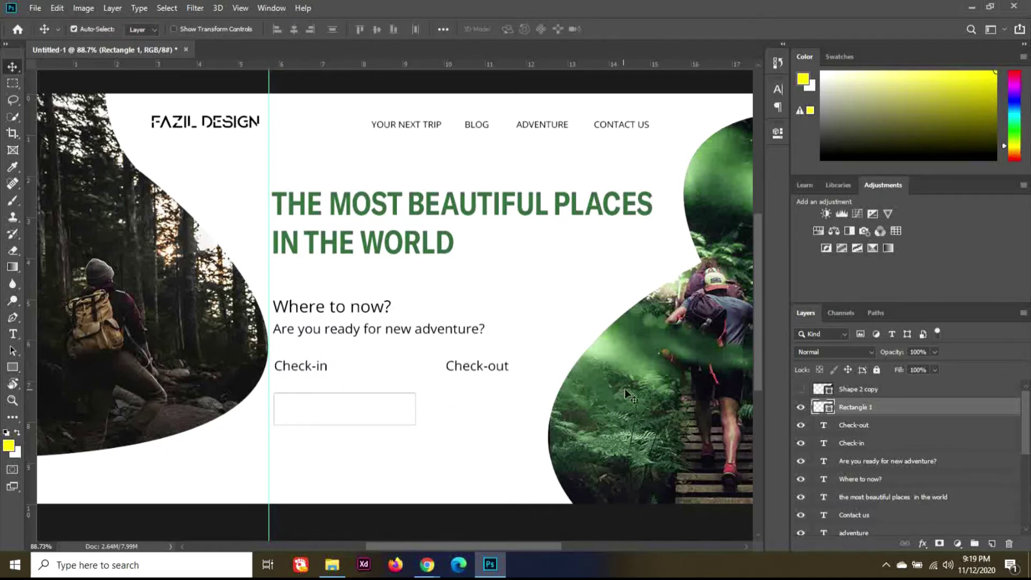
key("t")
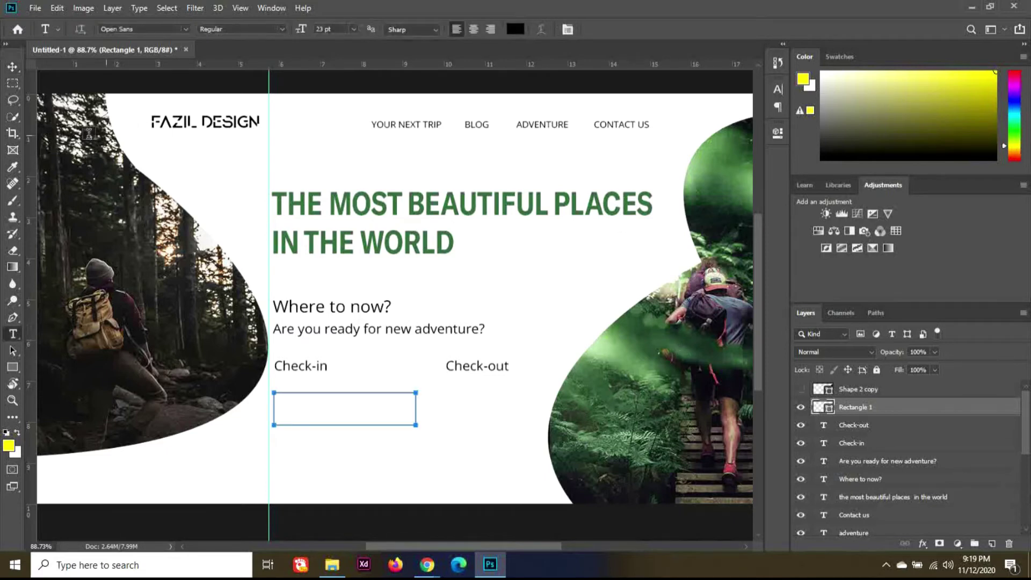
left_click(12, 367)
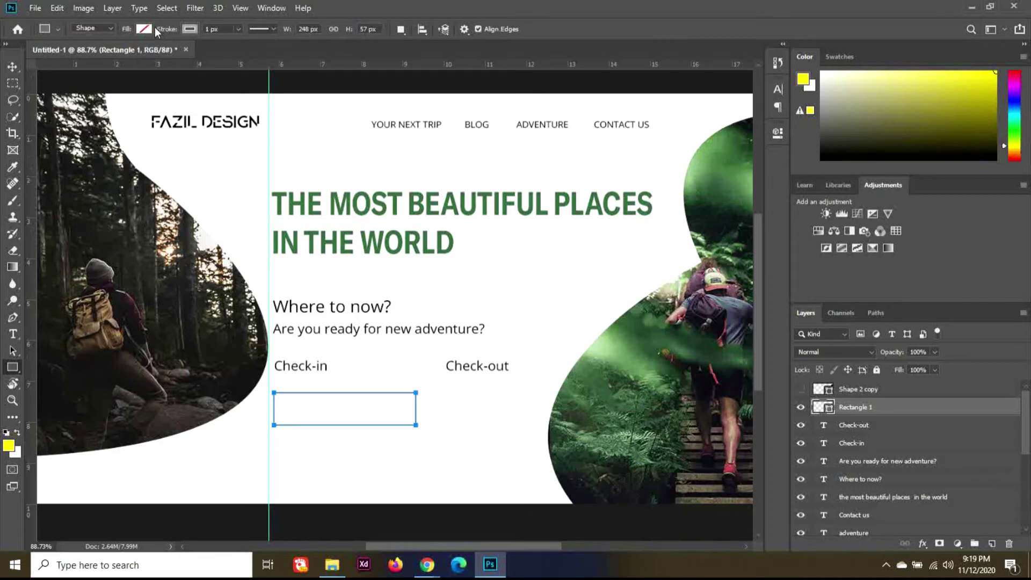
left_click(191, 29)
left_click(251, 53)
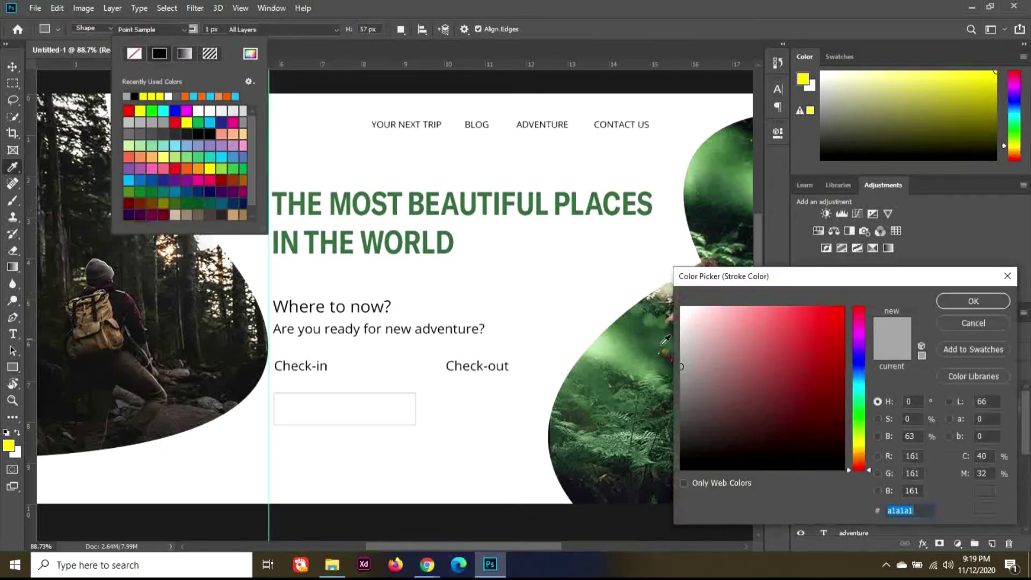
left_click_drag(675, 358, 664, 335)
left_click(960, 302)
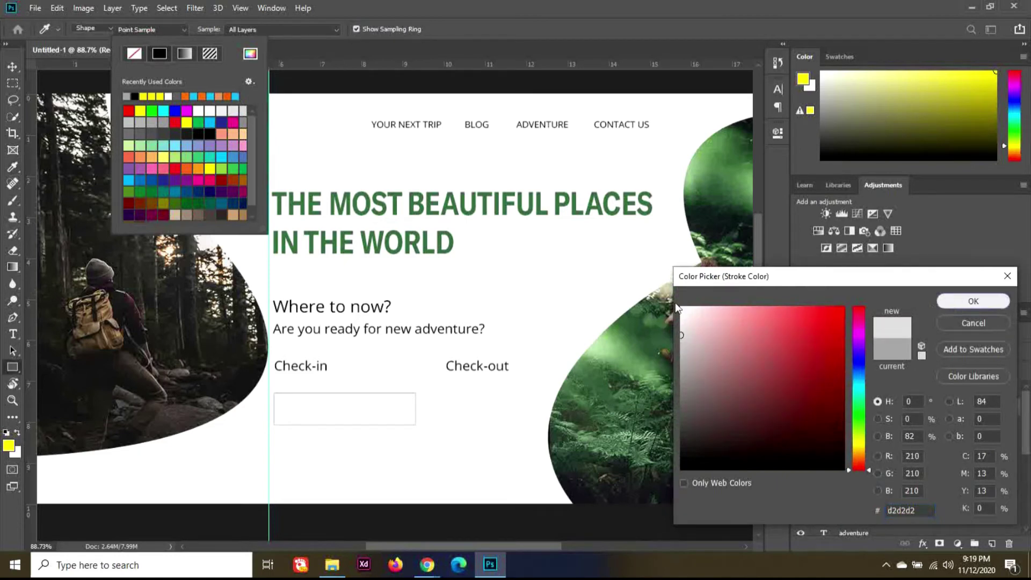
left_click(13, 66)
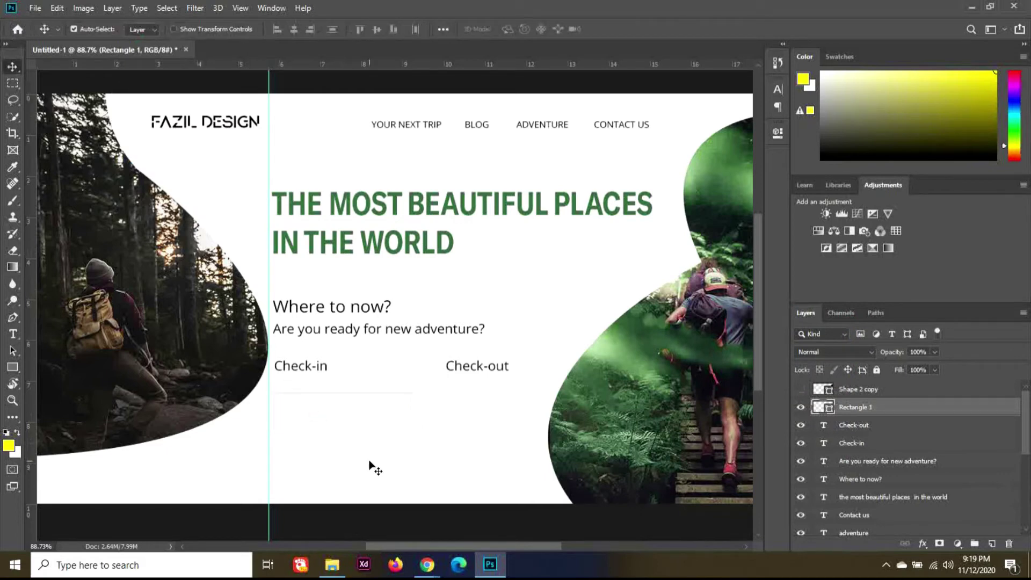
left_click(394, 400)
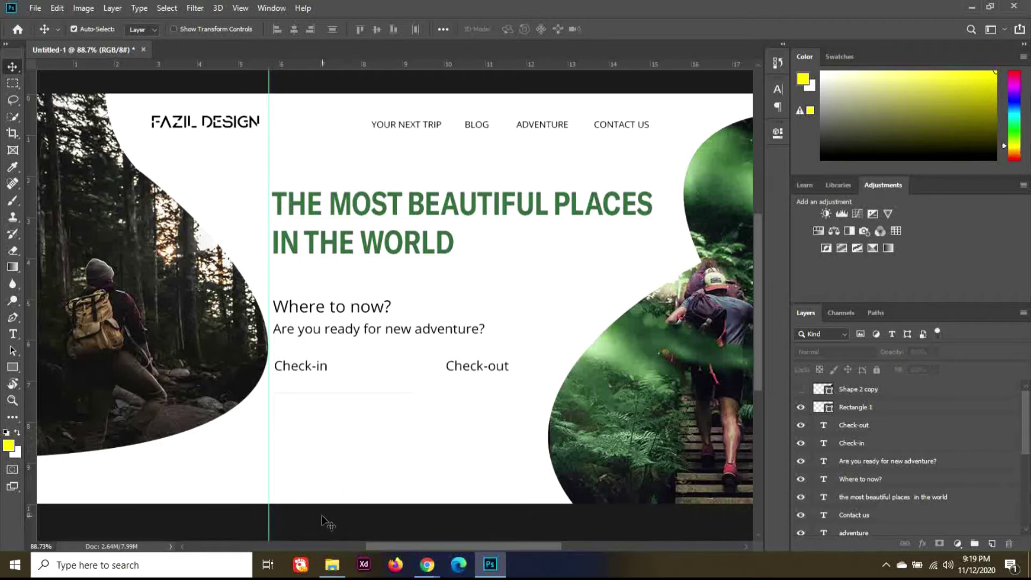
- Add a new text line "1 January" in the empty area below the Check-in box
key("t")
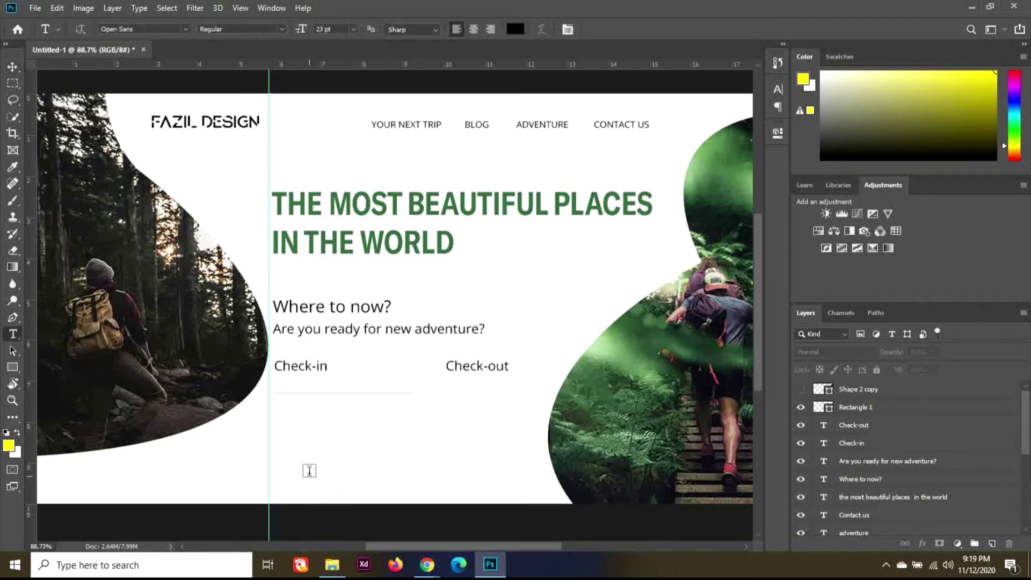
left_click(308, 465)
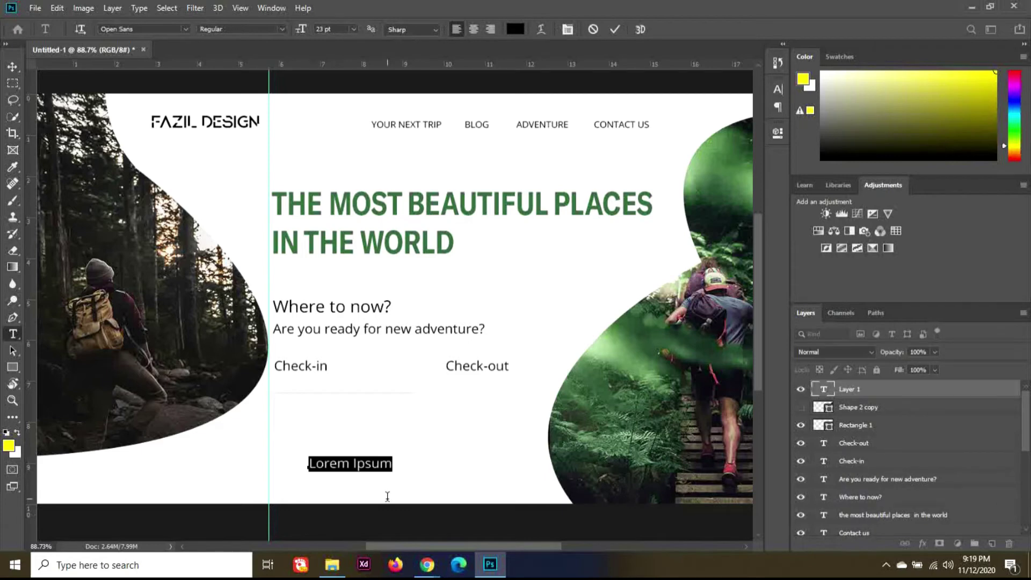
type("1")
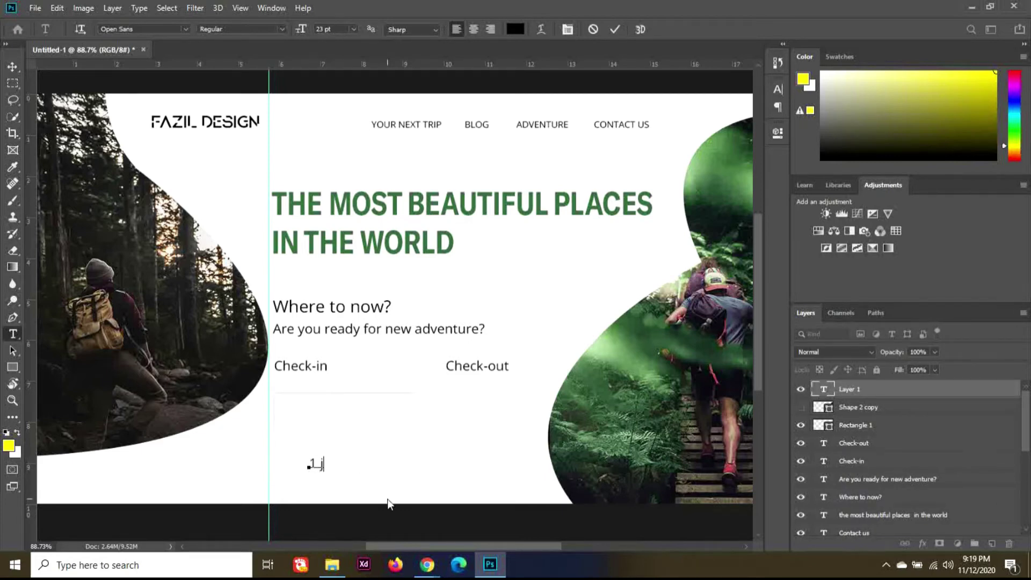
type(" January")
left_click(13, 67)
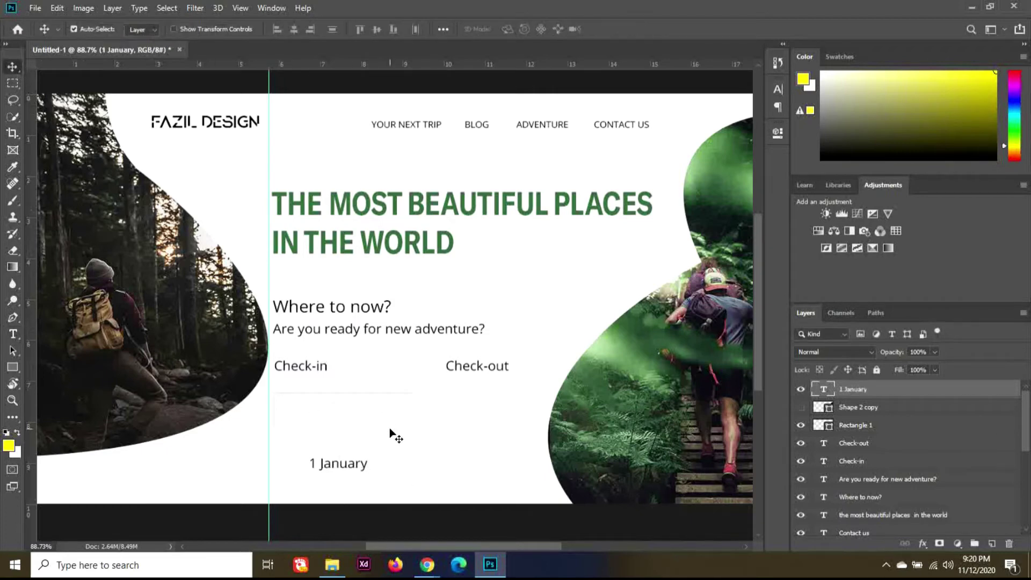
- Nudge the "1 January" text up into the Check-in box, centring it vertically and leaving space before it for an icon
key("Up")
key("Up")
key("Up")
key("Up")
key("Up")
key("Up")
key("Up")
key("Up")
key("Up")
key("Up")
key("Up")
key("Up")
key("Up")
key("Up")
key("Up")
key("Up")
key("Up")
key("Up")
key("Up")
key("Up")
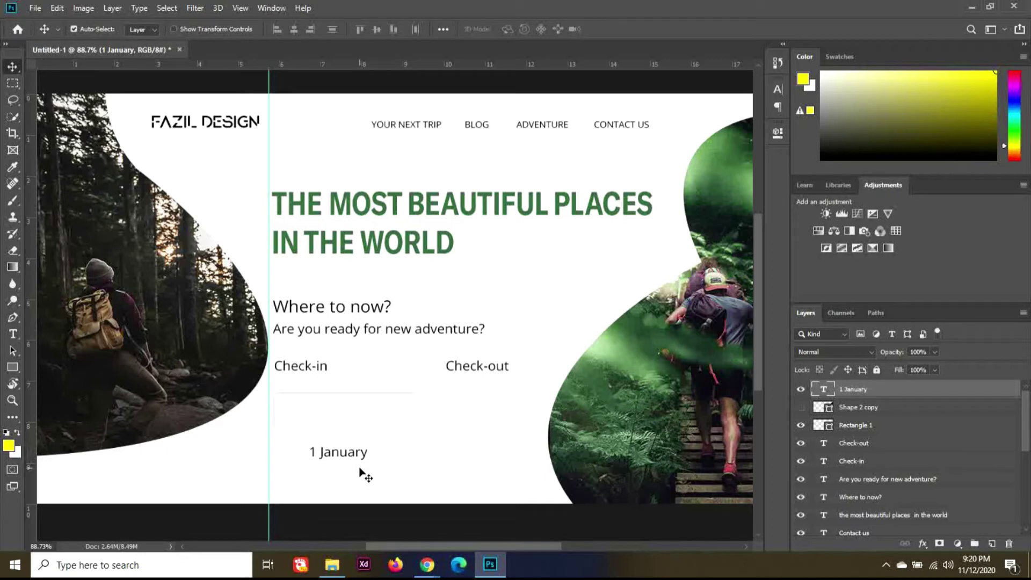
key("shift+Up")
key("shift+Up")
key("shift+Up")
key("shift+Up")
key("shift+Up")
key("shift+Up")
key("shift+Up")
key("shift+Up")
key("shift+Up")
key("shift+Up")
key("shift+Up")
key("shift+Up")
key("Down")
key("Down")
key("Down")
key("Down")
key("Down")
key("Down")
key("Down")
key("Down")
key("Down")
key("Down")
key("Down")
key("Down")
key("Down")
key("Down")
key("Down")
key("Down")
key("Down")
key("Down")
key("Down")
key("Down")
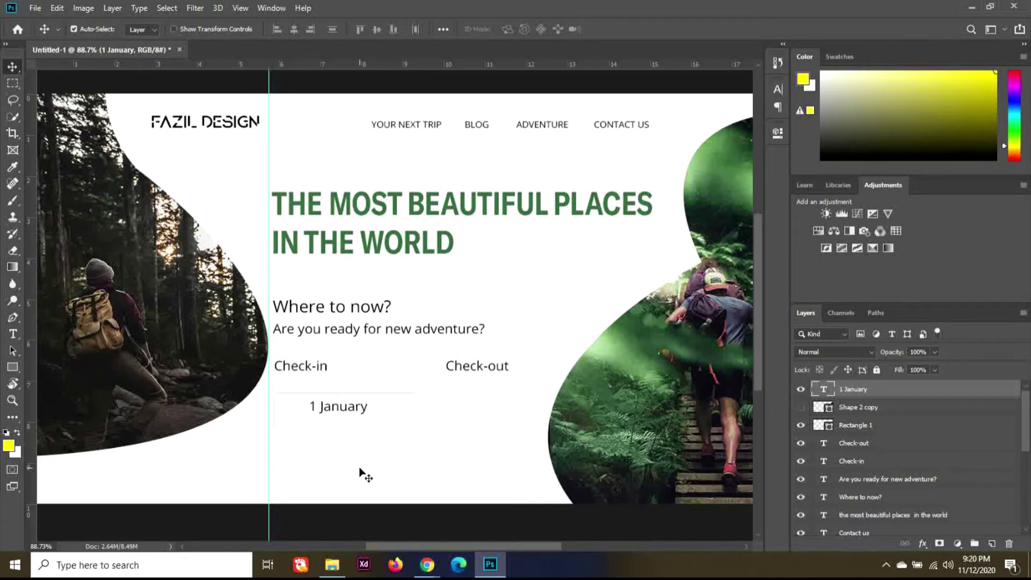
key("Down")
key("Down")
key("Down")
key("Down")
key("Down")
key("Left")
key("Left")
key("Left")
key("Left")
key("Left")
key("Left")
key("Left")
key("Left")
key("Left")
key("Left")
key("Left")
key("Left")
key("Left")
key("Left")
key("Left")
key("Left")
key("Left")
key("Left")
key("Left")
key("Left")
key("Right")
key("Right")
key("Right")
key("Right")
key("Right")
key("Right")
key("Right")
key("Right")
key("Right")
key("Right")
key("Right")
key("Right")
key("Right")
key("Right")
key("Right")
key("Right")
key("Right")
key("Right")
key("Right")
key("Right")
key("Right")
key("Right")
key("Right")
- Place the rectangle layer directly beneath the "1 January" layer and recolour the date text to light grey #cccccc
left_click_drag(860, 425, 899, 406)
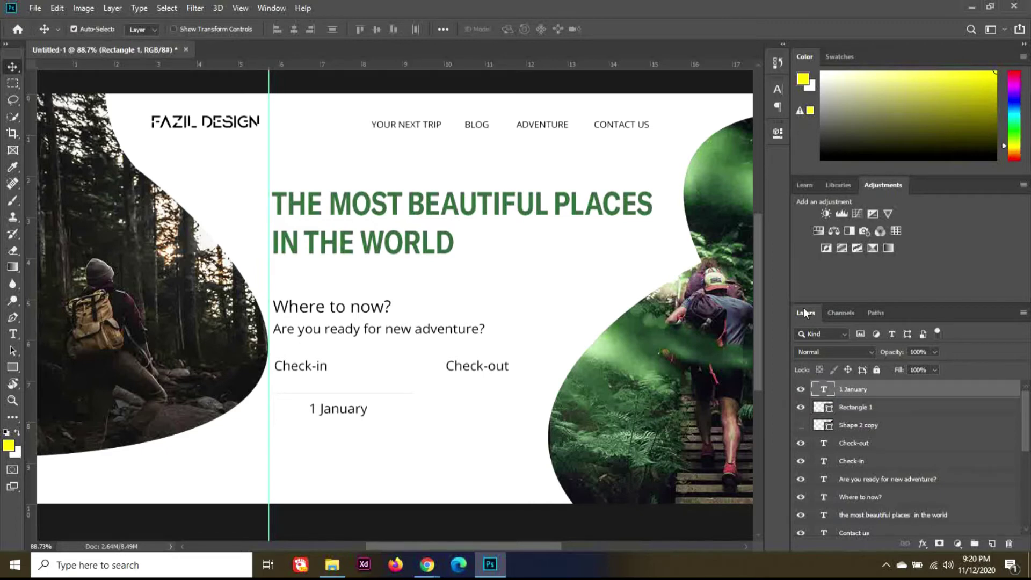
key("t")
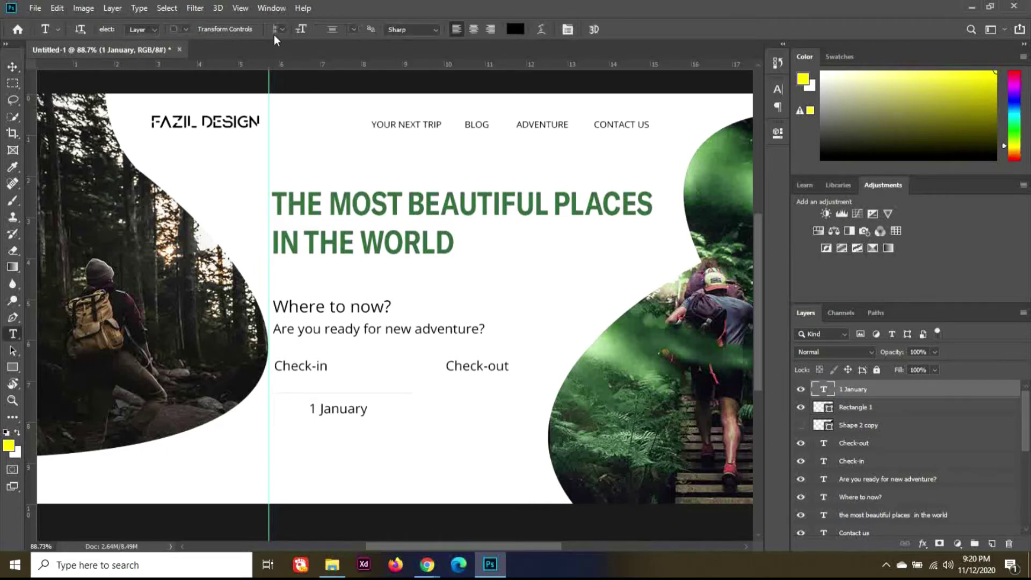
left_click(514, 29)
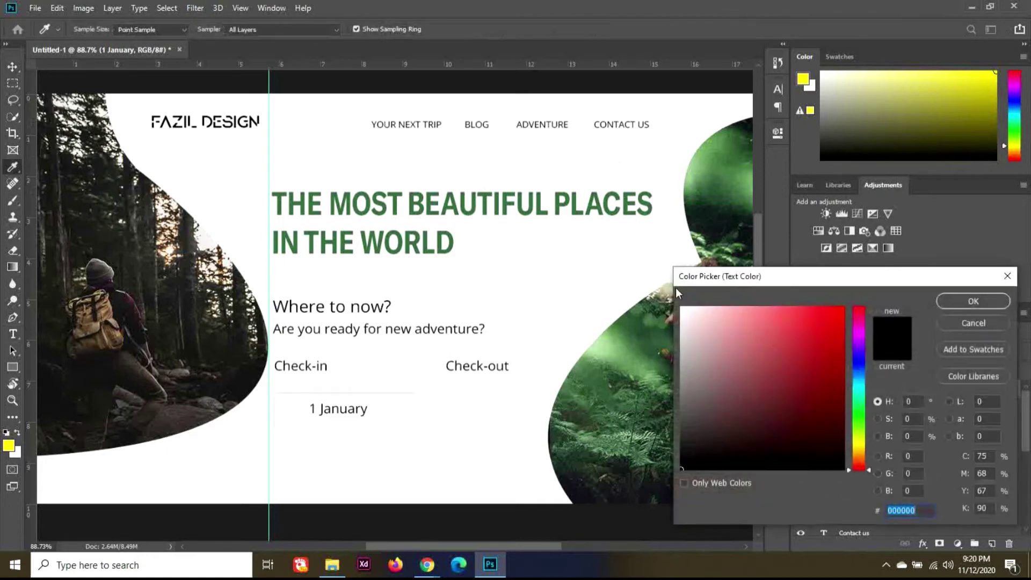
left_click_drag(672, 333, 668, 339)
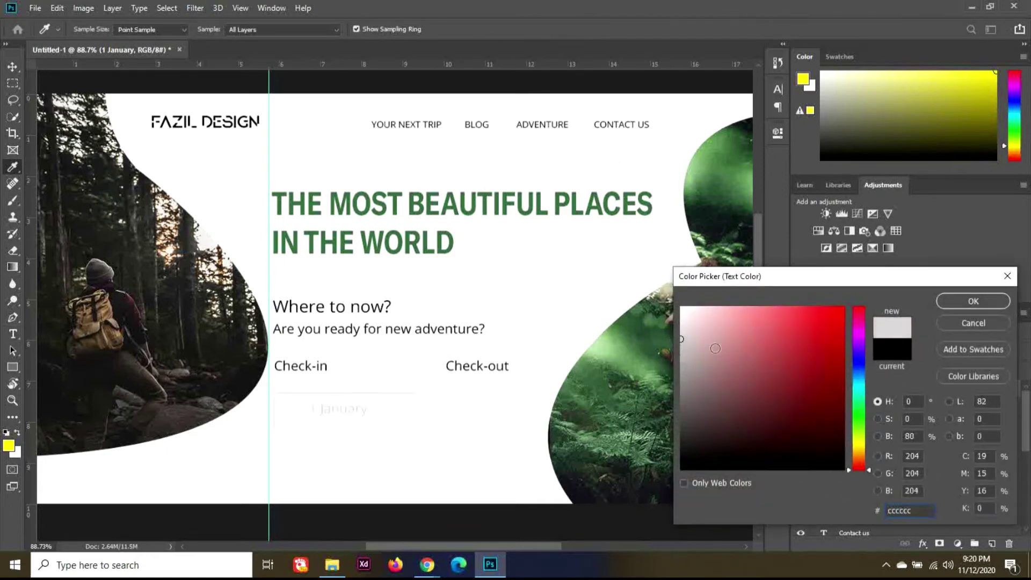
left_click(965, 302)
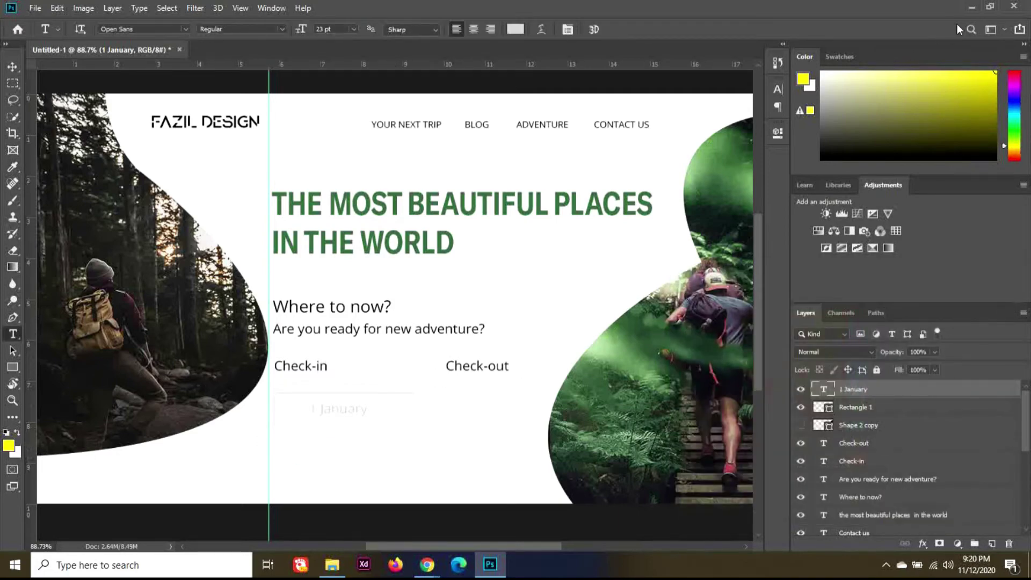
- Bring the calendar icon file iconfinder_calender_2944882 into the design and shrink it to about the date text's height
left_click(971, 8)
left_click_drag(967, 92, 536, 532)
left_click_drag(508, 573, 395, 428)
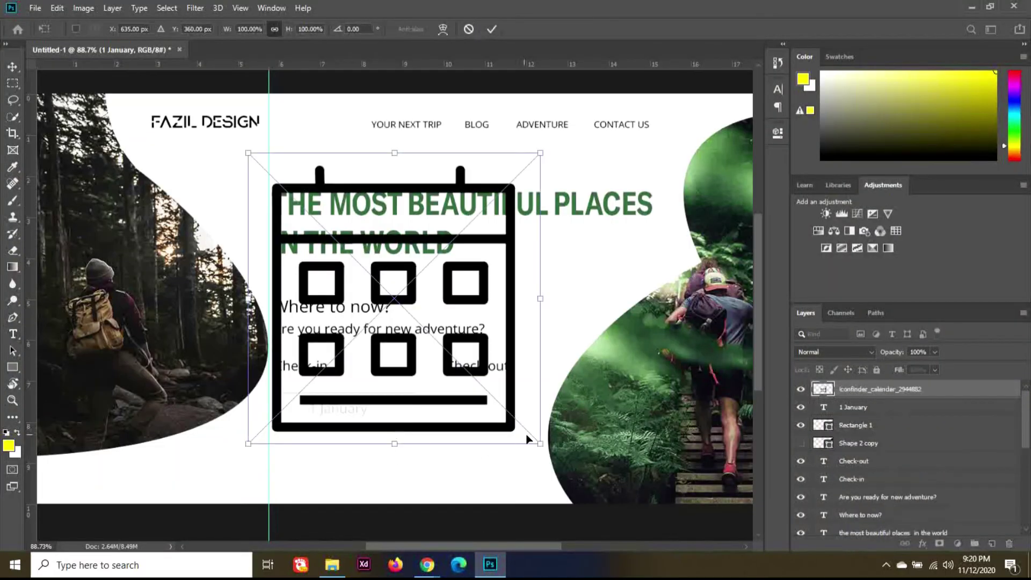
left_click_drag(530, 436, 308, 416)
- Shift the calendar icon slightly left to leave a gap before "1 January" inside the Check-in box
key("t")
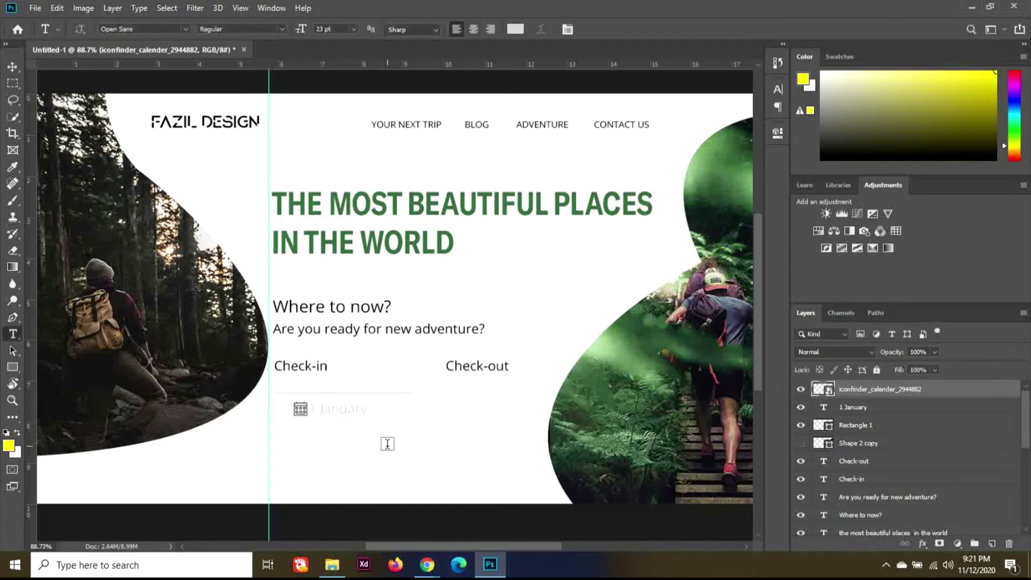
left_click(12, 67)
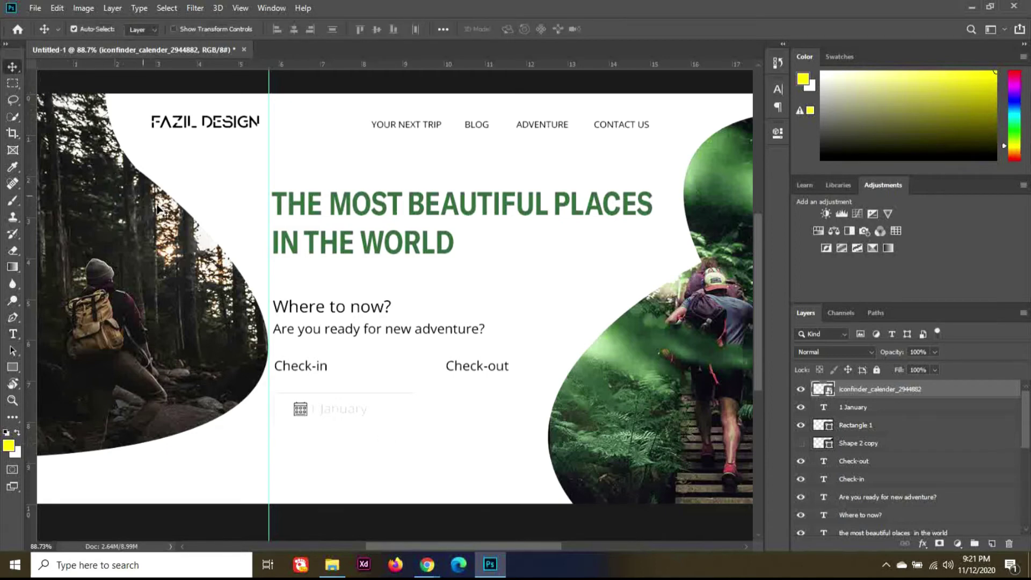
key("shift+Left")
key("shift+Left")
key("Left")
key("Left")
- Apply a light grey #c3c3c3 Color Overlay at 100% opacity to the calendar icon
double_click(948, 392)
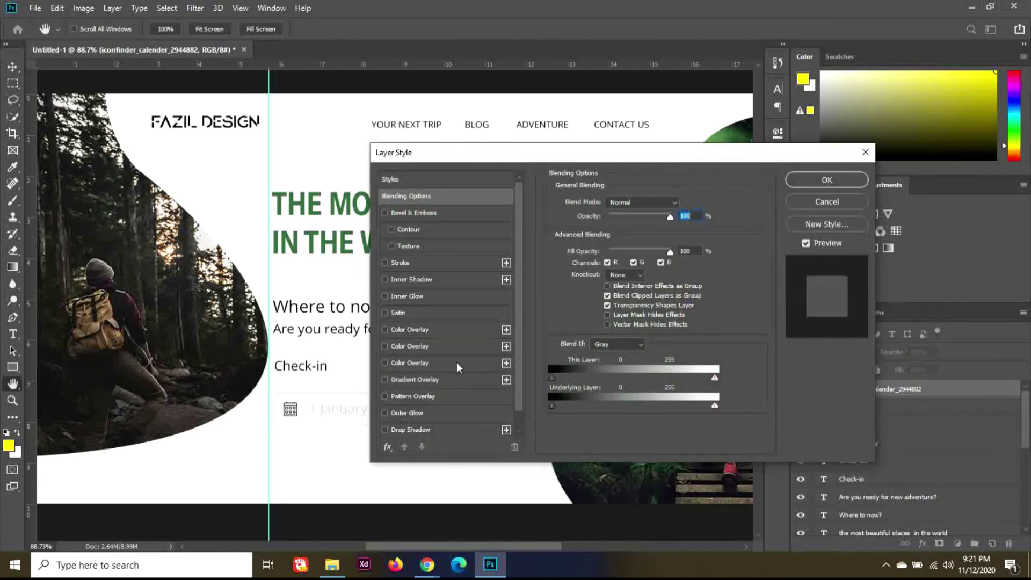
left_click(415, 362)
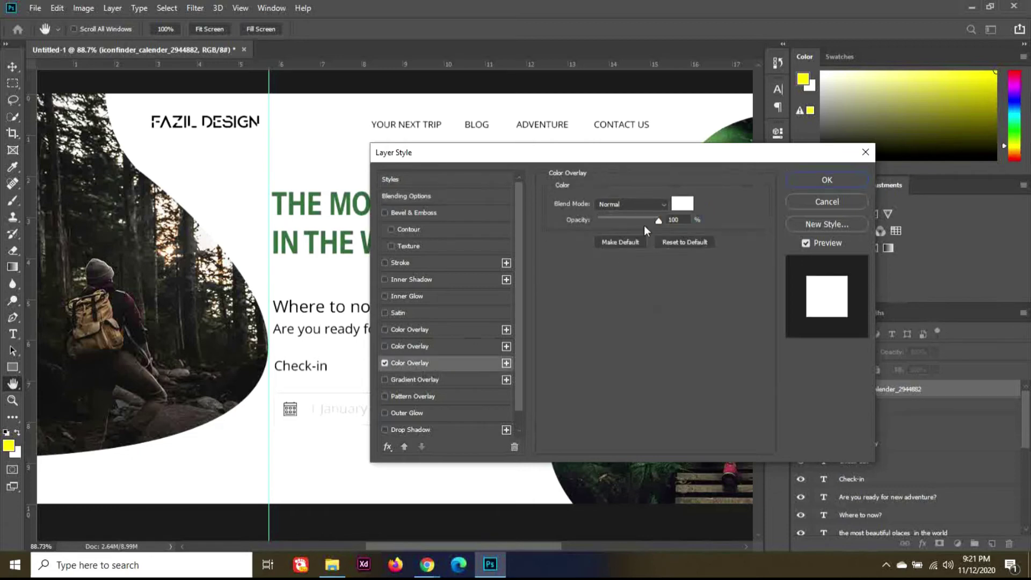
left_click(682, 203)
left_click_drag(711, 339, 675, 346)
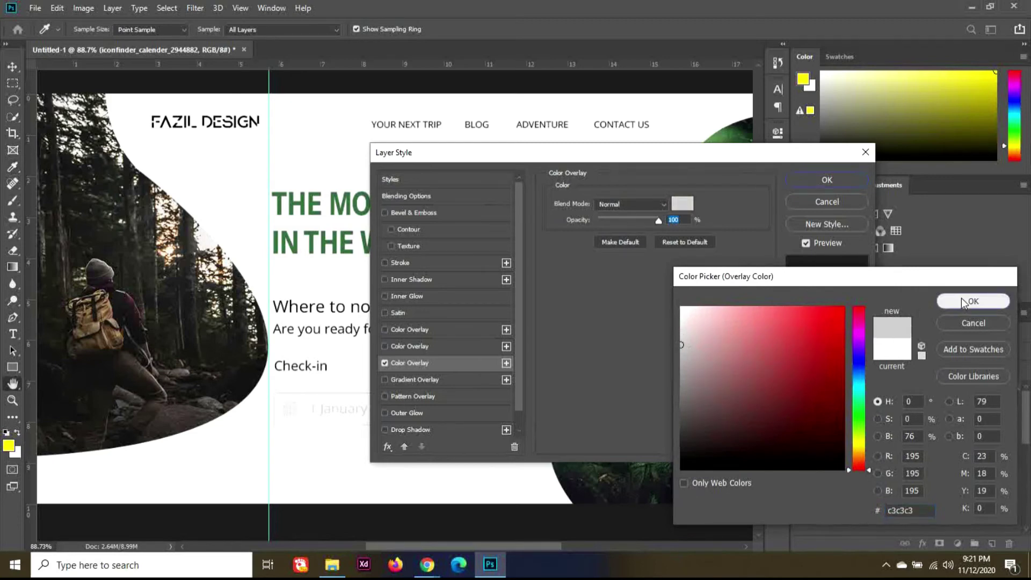
left_click(967, 301)
left_click(827, 181)
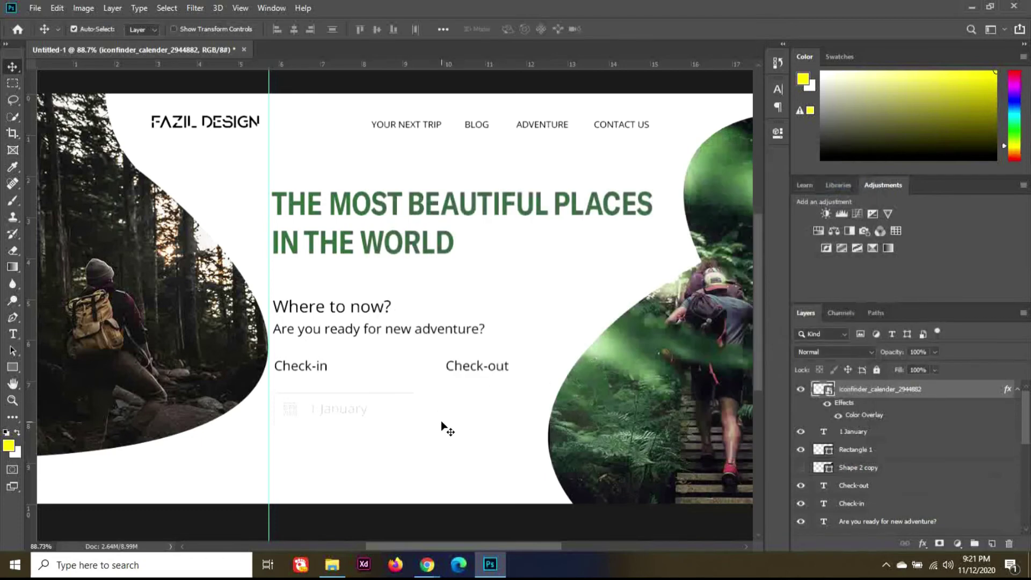
- Duplicate the calendar icon, "1 January" text and Check-in rectangle layers together
left_click(801, 434)
left_click(801, 449)
left_click(878, 453)
left_click(877, 413, "shift")
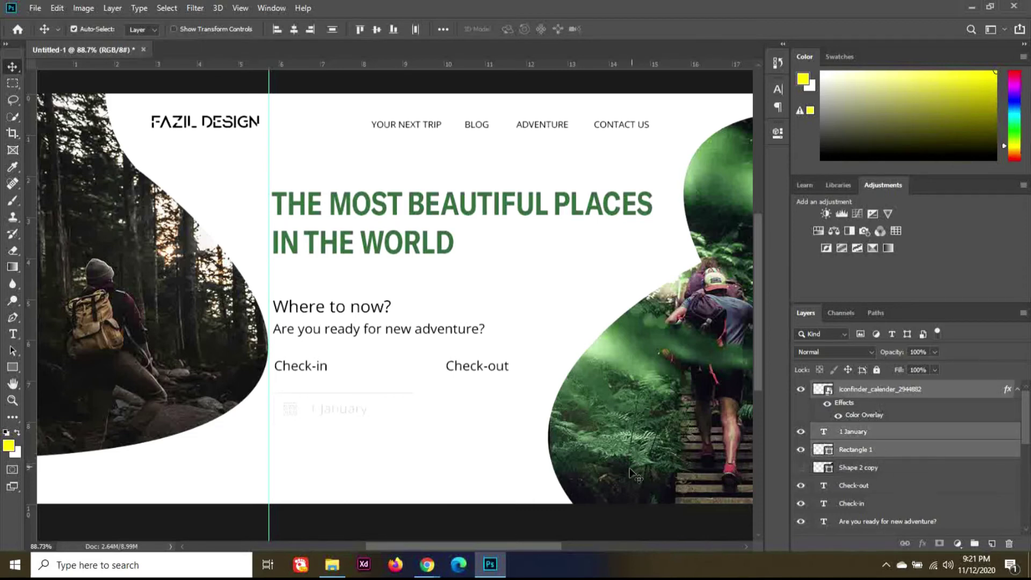
key("ctrl+j")
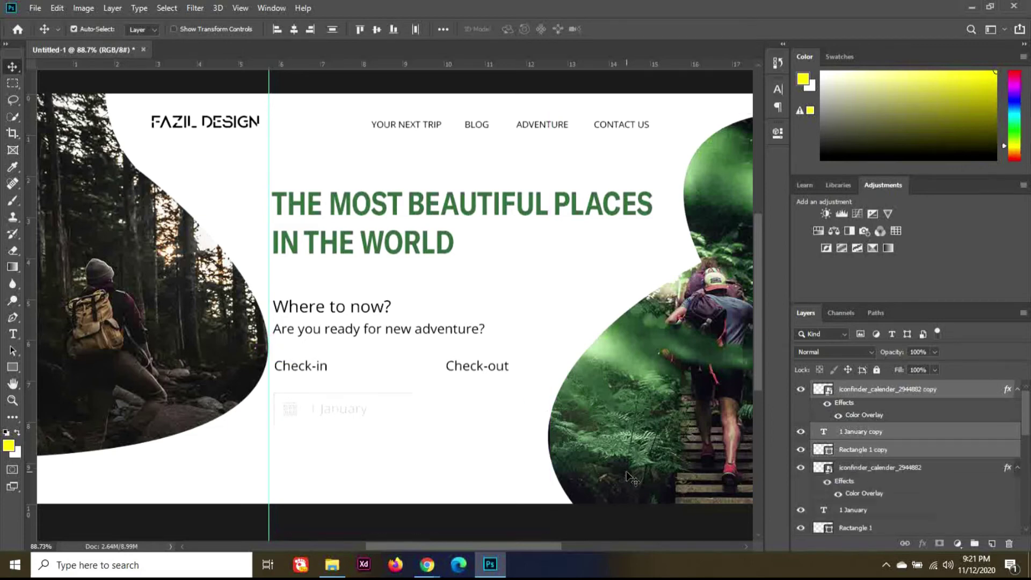
- Move the duplicated calendar icon, date text and rectangle right so they sit under the Check-out label, aligned with its left edge
key("shift+Right")
key("shift+Right")
key("shift+Right")
key("shift+Right")
key("shift+Right")
key("shift+Right")
key("shift+Right")
key("shift+Right")
key("shift+Right")
key("shift+Right")
key("shift+Right")
key("shift+Right")
key("shift+Right")
key("shift+Right")
key("shift+Right")
key("shift+Right")
key("shift+Right")
key("shift+Right")
key("shift+Right")
key("shift+Right")
key("shift+Left")
key("shift+Right")
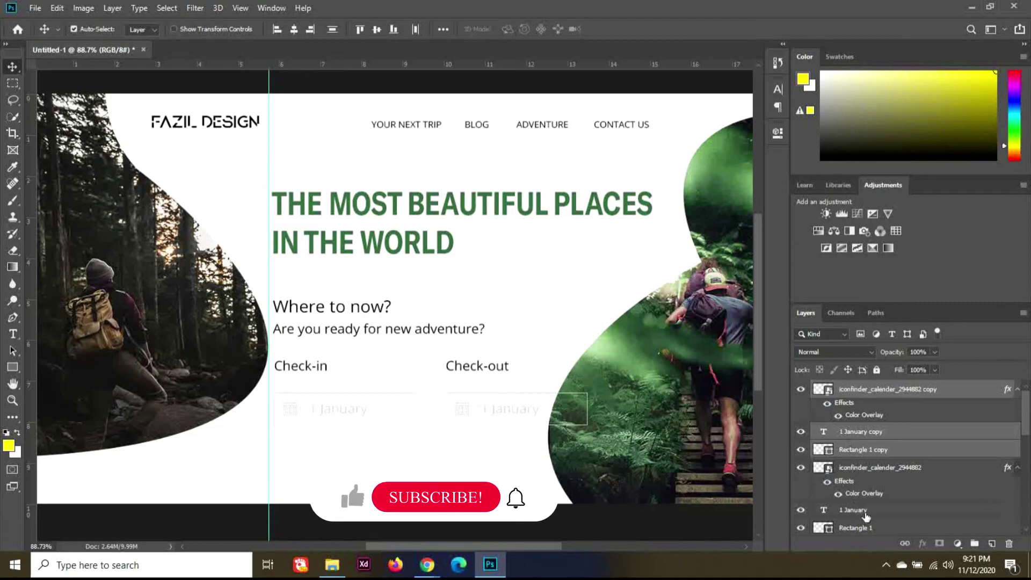
- Scale both date fields, with their icons, texts and rectangles, together to about 85.5% from the left edge
key("ctrl")
left_click(870, 467, "ctrl")
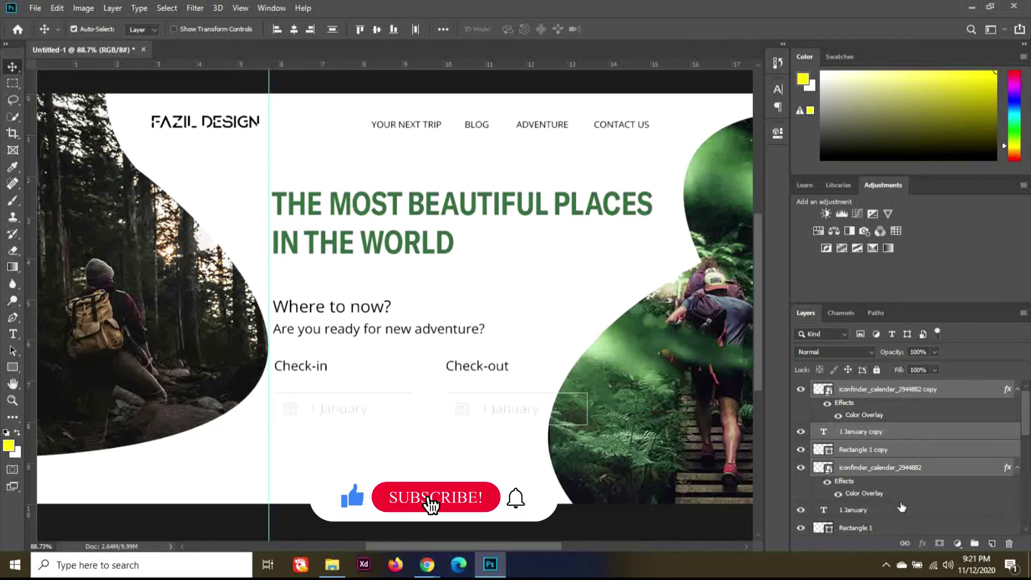
left_click(892, 510, "ctrl")
left_click(893, 530, "ctrl")
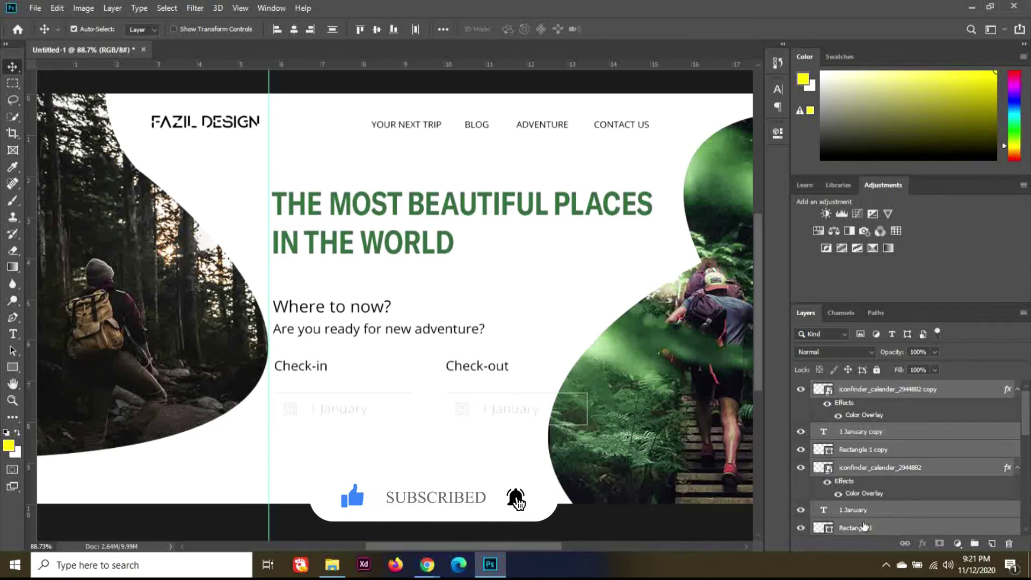
key("ctrl+t")
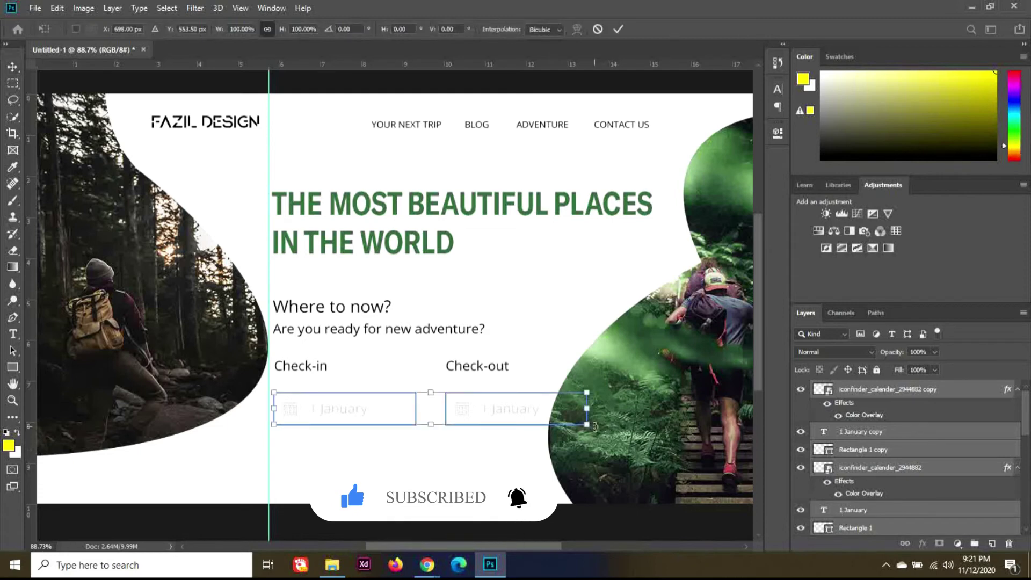
left_click_drag(589, 430, 542, 421)
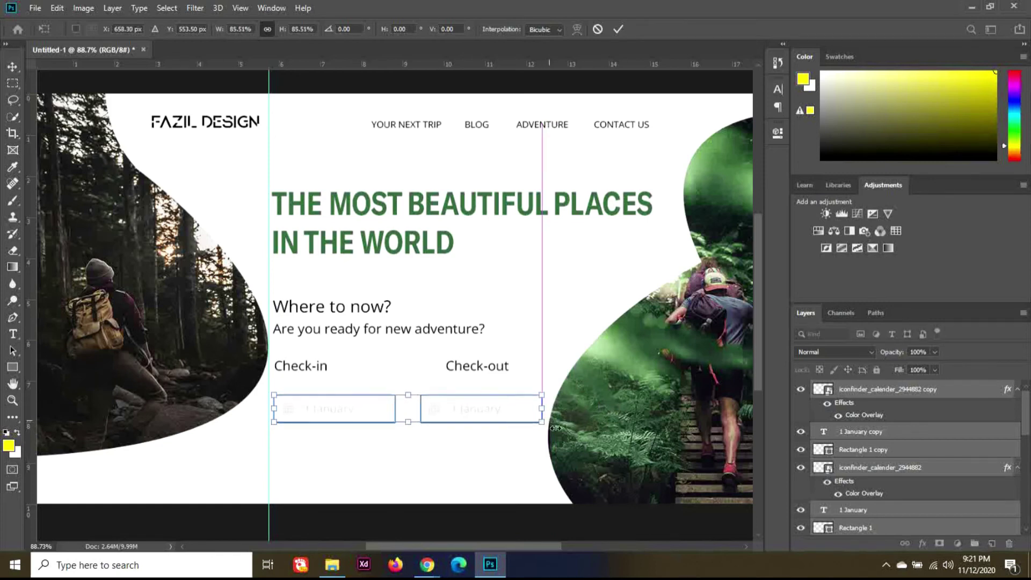
key("Return")
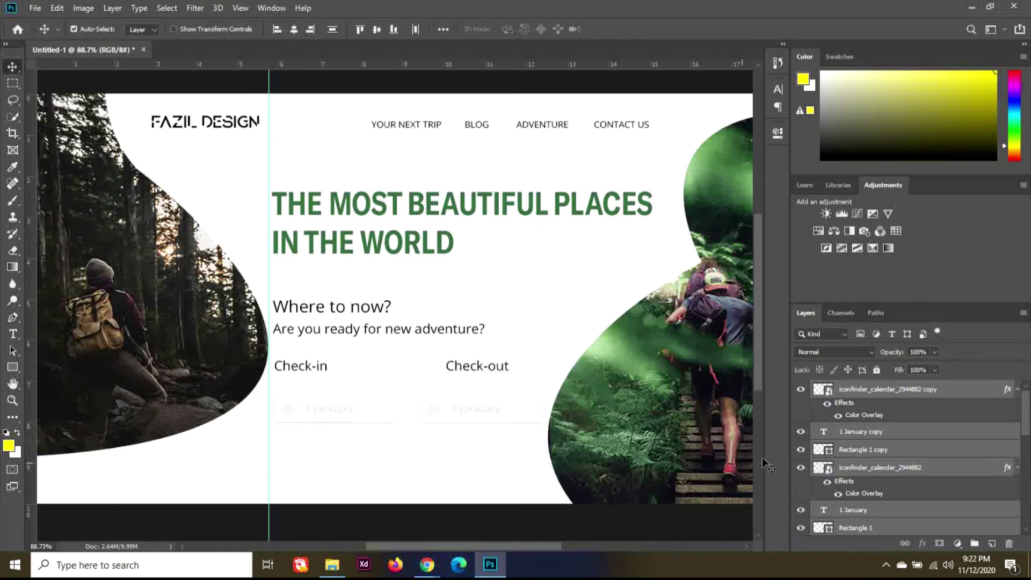
- Nudge both calendar icons and both date texts about 20 px right inside their boxes
left_click(881, 430)
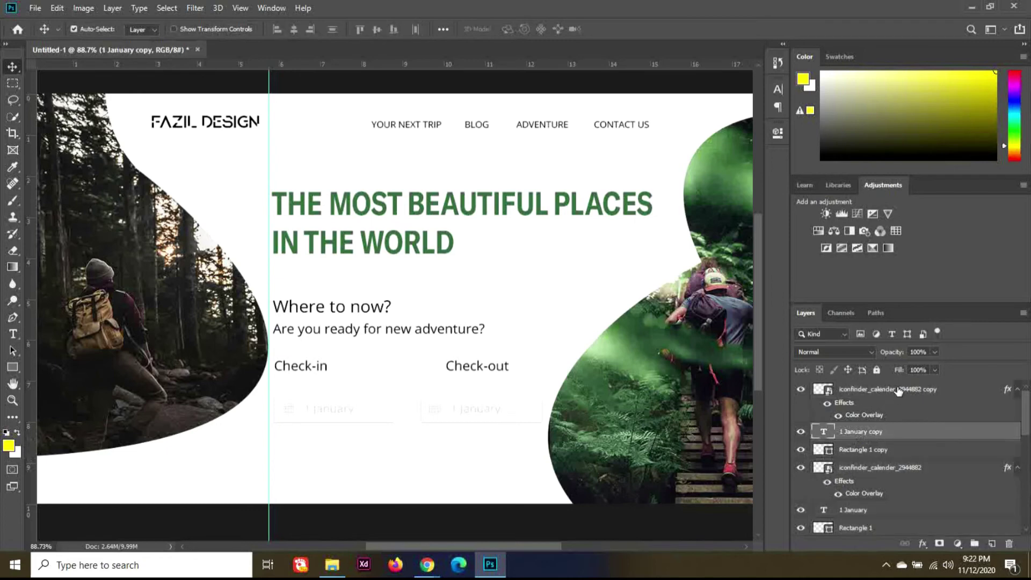
left_click(896, 390)
left_click(890, 433, "shift")
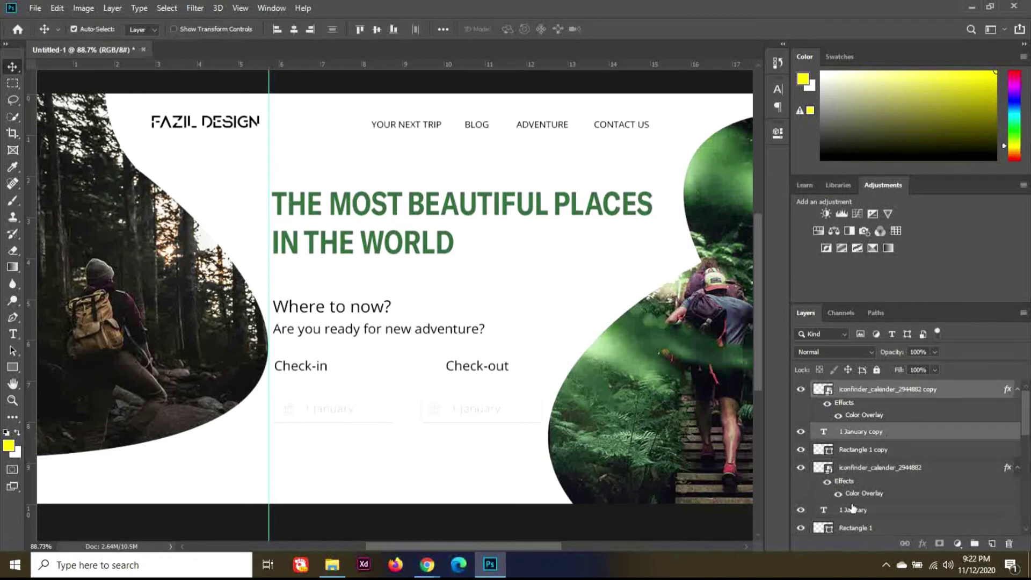
left_click(860, 510, "ctrl")
left_click(876, 472, "ctrl")
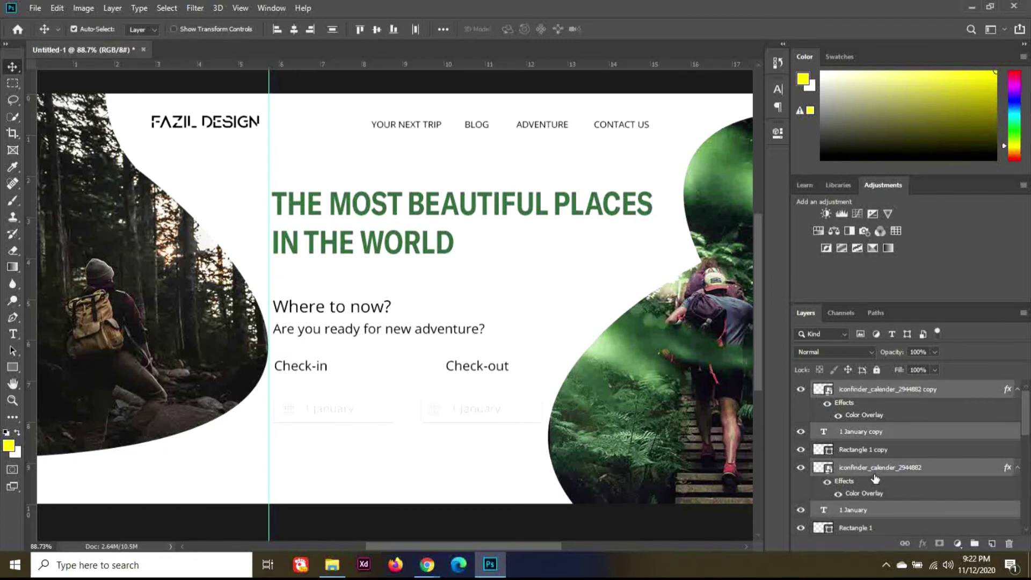
key("shift+Right")
key("shift+Right")
- Change the date text in the Check-out box to "2 January 2021"
key("t")
left_click_drag(475, 412, 522, 418)
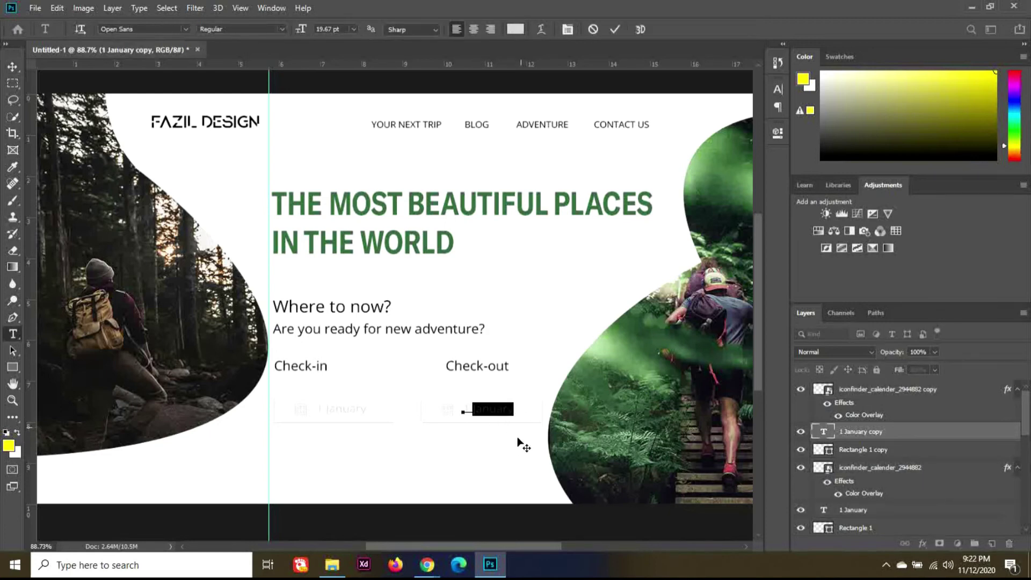
key("Left")
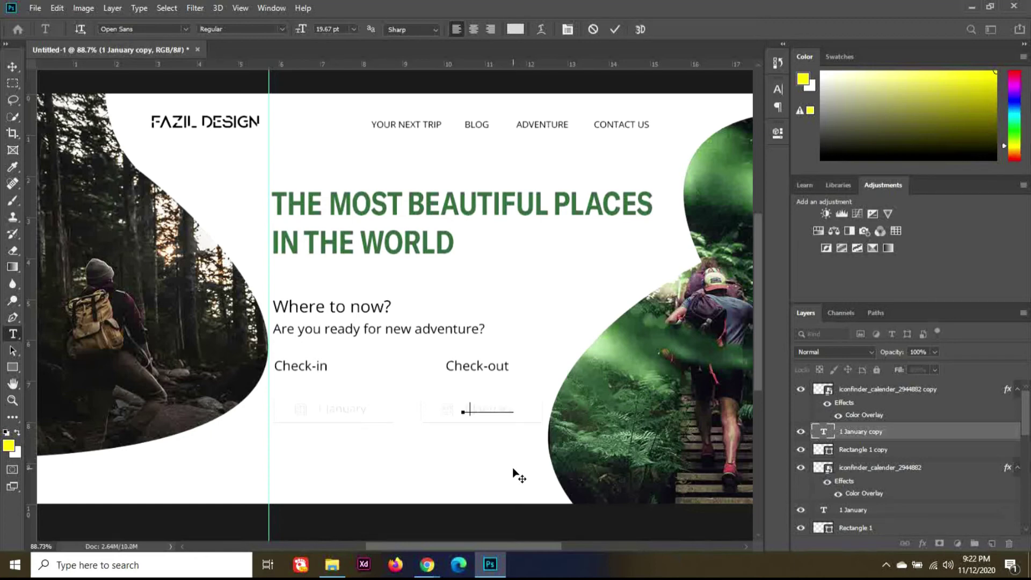
type("2")
key("Right")
key("Right")
key("Right")
key("Right")
key("Right")
key("Right")
key("Right")
type("202")
type("0")
left_click(13, 67)
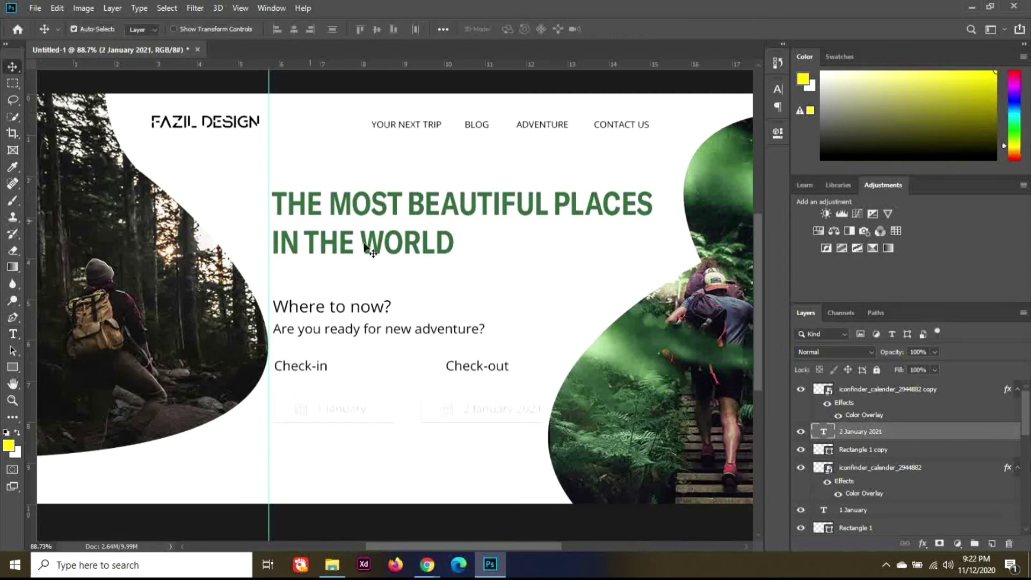
- Shift both calendar icons and both date texts back left inside their boxes to make room for the year
left_click(890, 404, "ctrl")
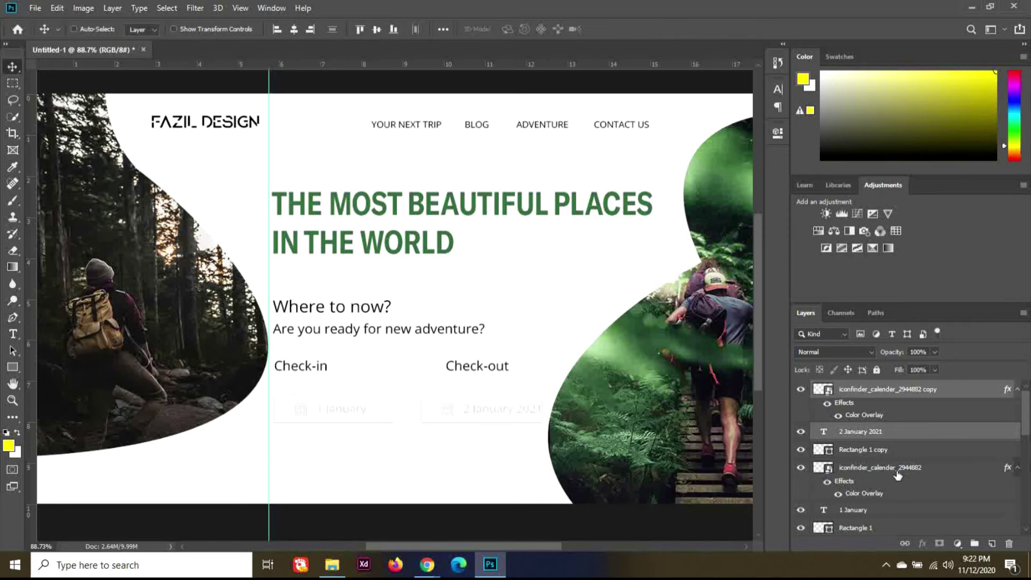
left_click(899, 475, "ctrl")
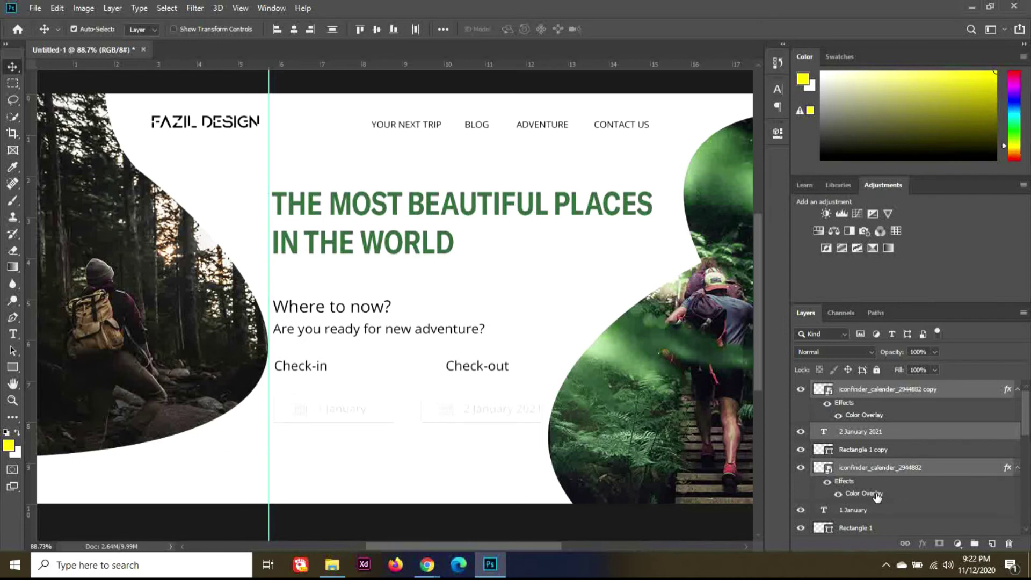
left_click(887, 517, "ctrl")
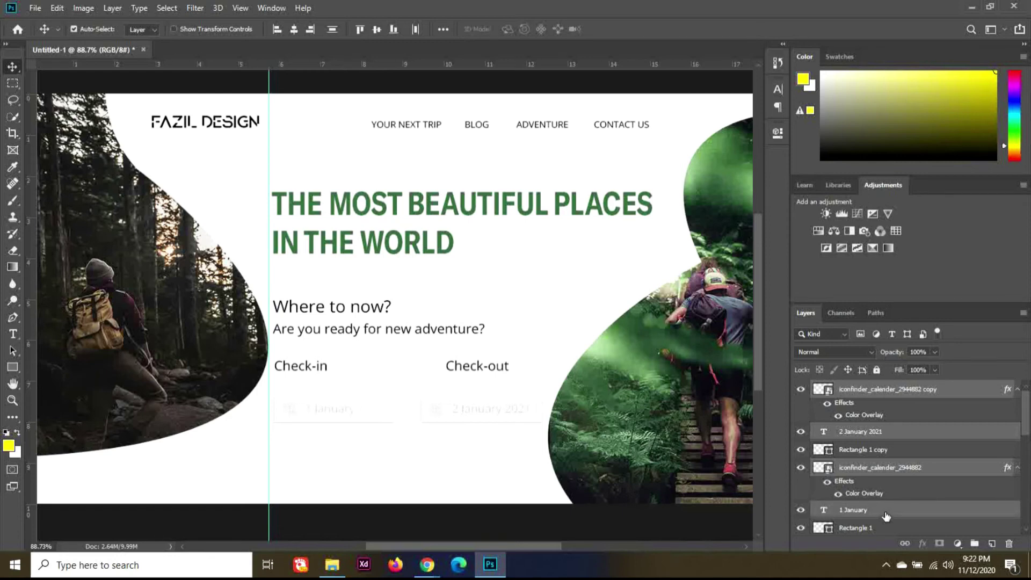
- Add the year to the Check-in date so it reads "1 January 2021"
key("t")
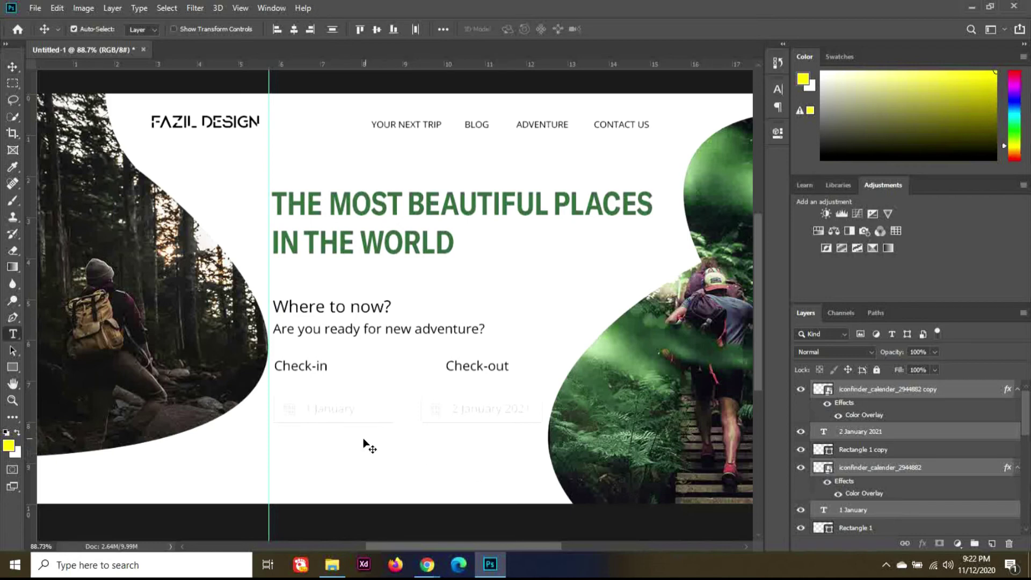
left_click(339, 413)
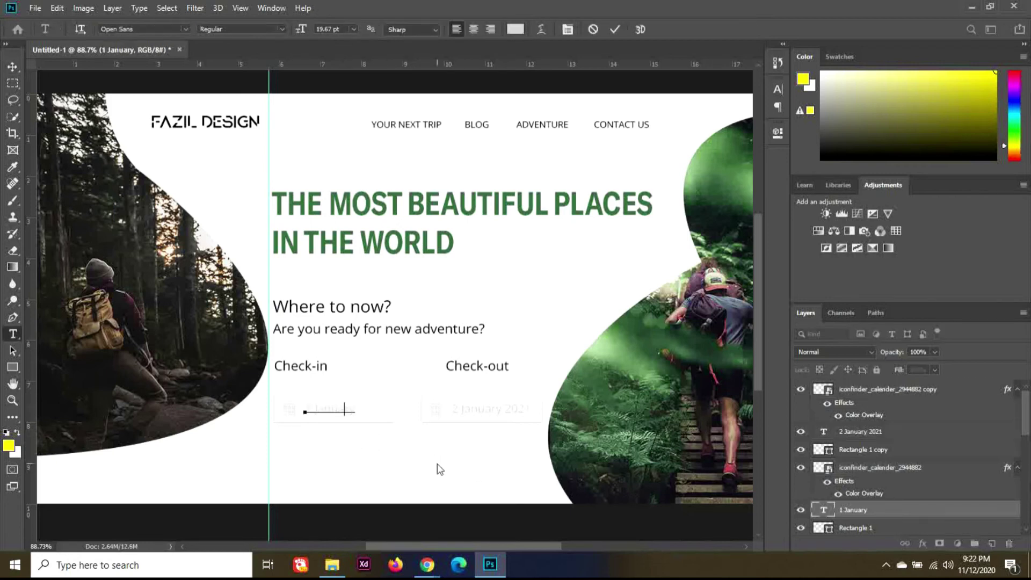
type("2021")
left_click(13, 67)
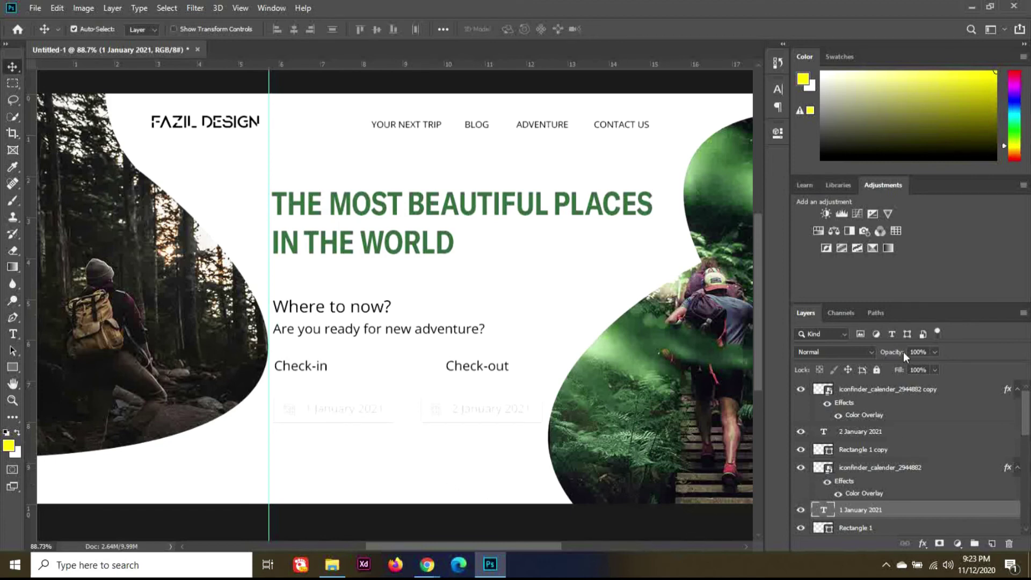
- Nudge the whole booking block slightly up: both date fields, the Check-in and Check-out labels, and the two text lines above them
left_click_drag(925, 303, 925, 218)
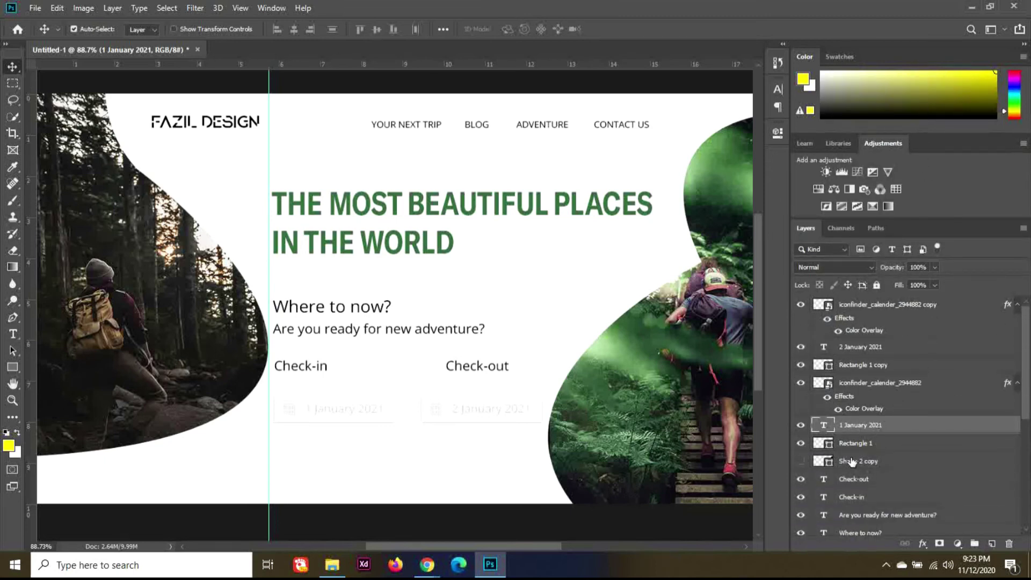
left_click(885, 445, "shift")
left_click(898, 312, "shift")
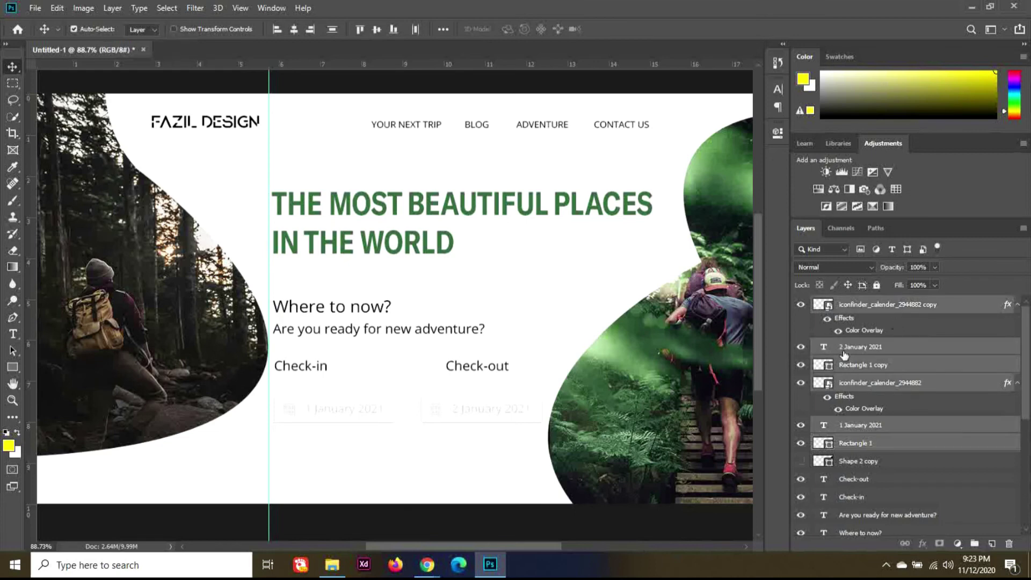
left_click(881, 519, "ctrl")
left_click(885, 535, "ctrl")
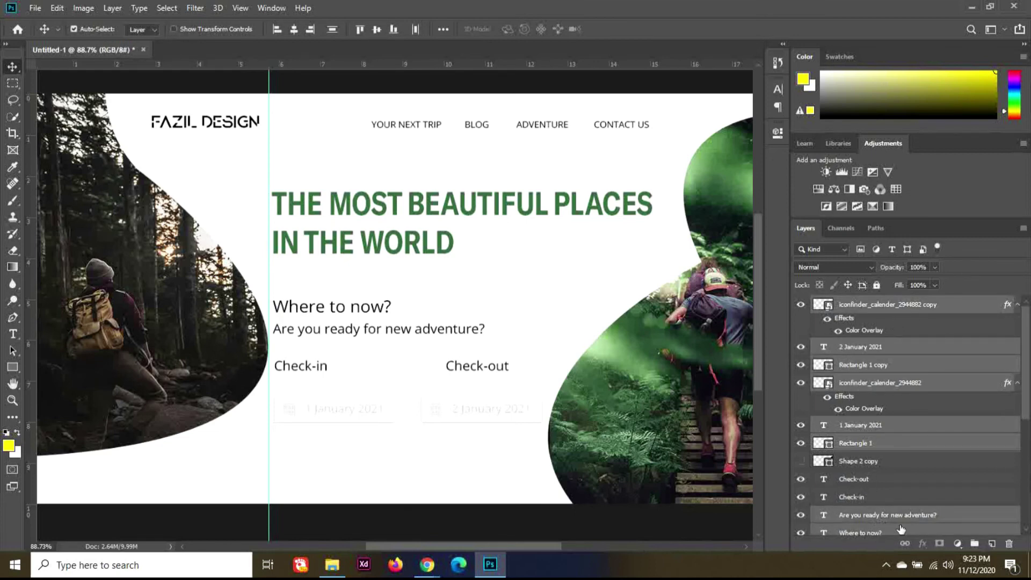
left_click(900, 498, "ctrl")
left_click(901, 479, "ctrl")
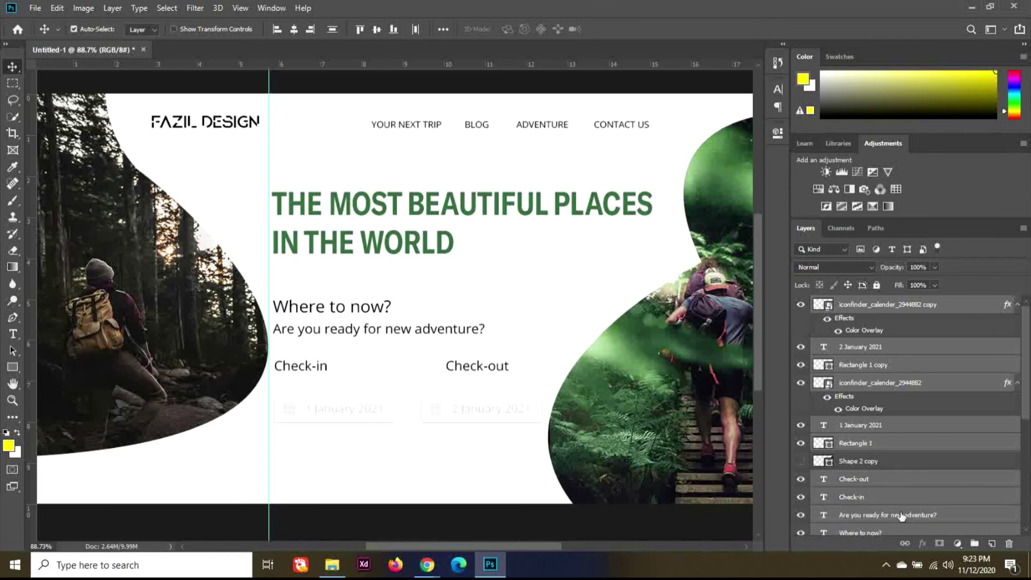
key("Up")
key("Up")
key("Up")
key("Up")
key("Up")
key("Up")
key("Up")
key("Up")
key("Up")
key("Up")
key("Up")
key("Up")
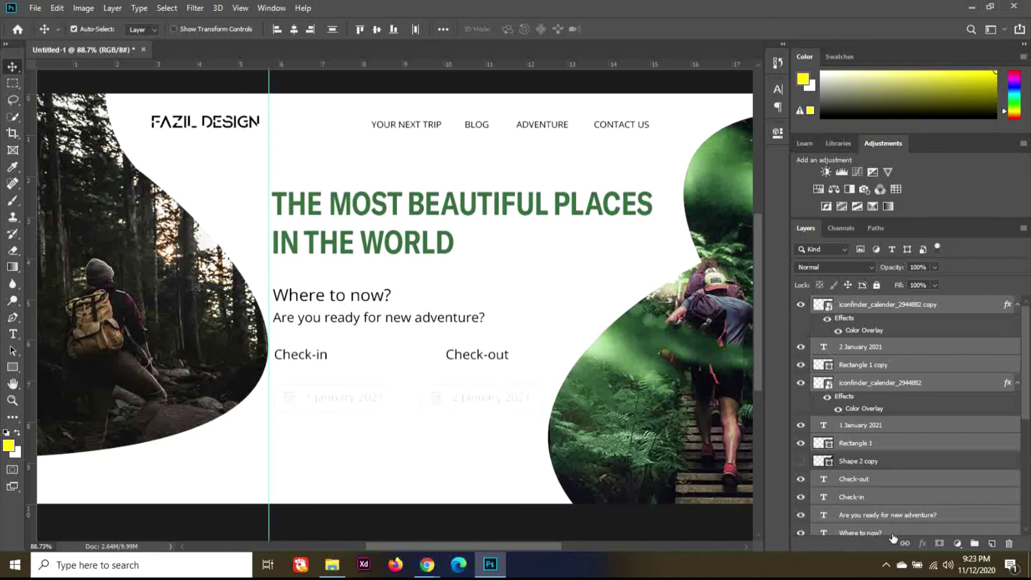
- Scale the booking block down slightly from its upper-left corner and shift it 30 px right beneath the heading
key("ctrl+t")
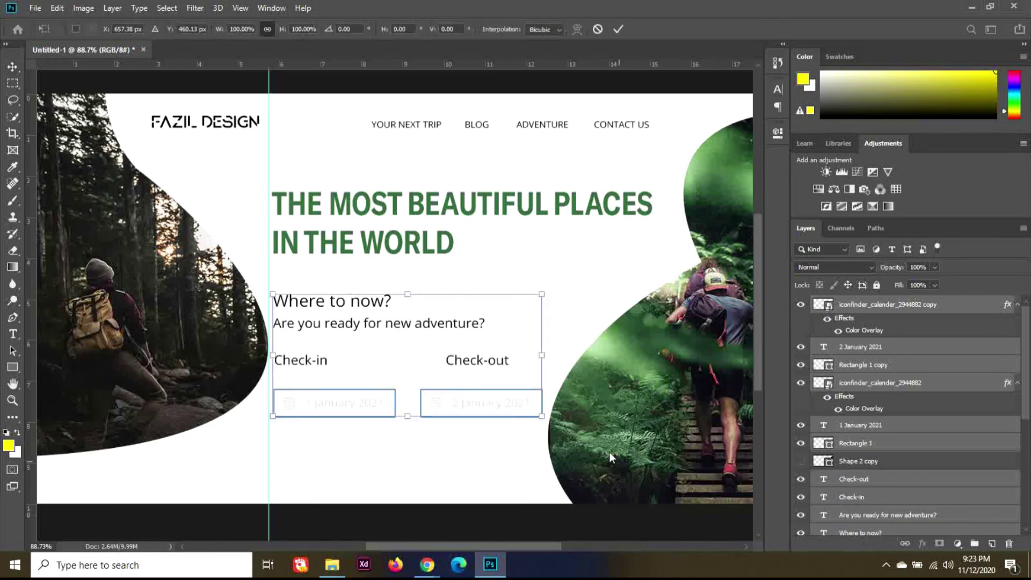
left_click_drag(543, 415, 508, 400)
key("Return")
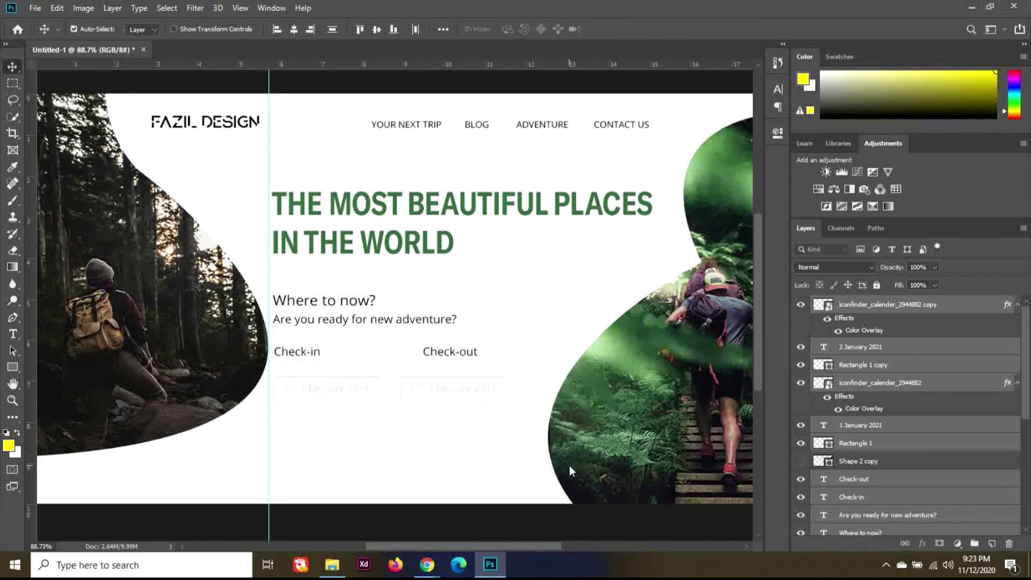
key("shift+Right")
key("shift+Right")
key("shift+Right")
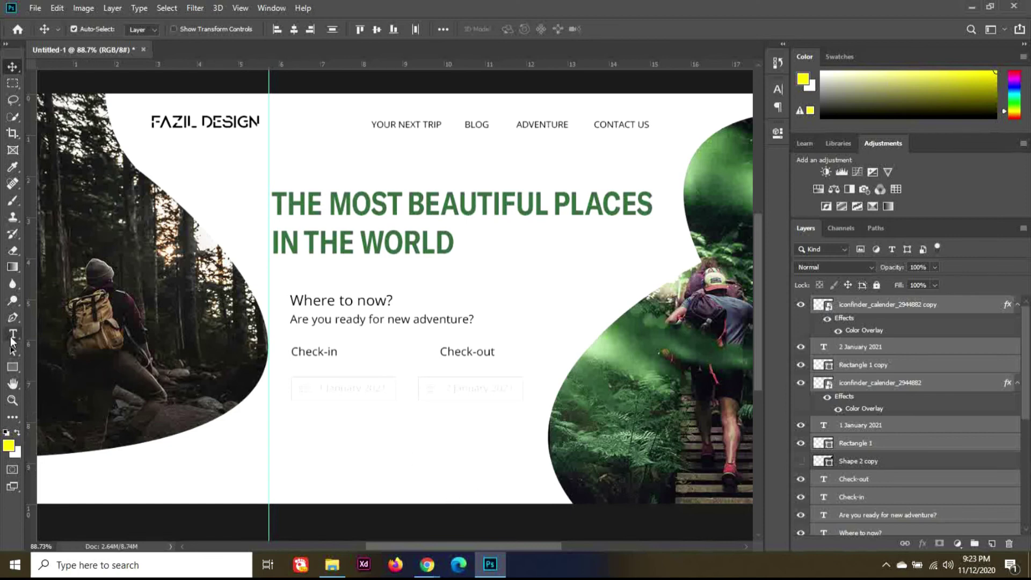
- Draw a 256 × 57 px rectangle on a new layer, roughly centred below the two date fields
left_click(16, 368)
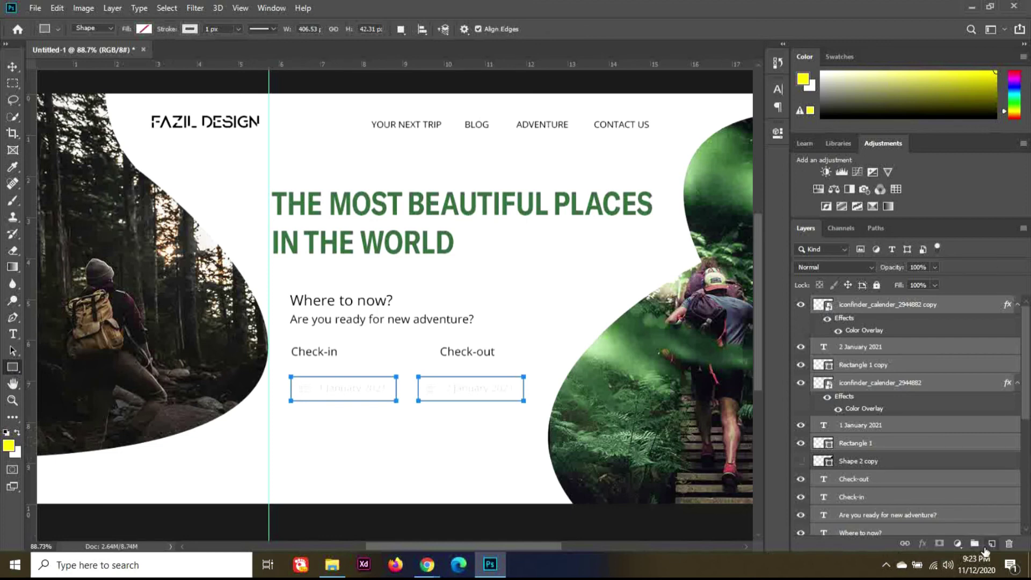
left_click(992, 544)
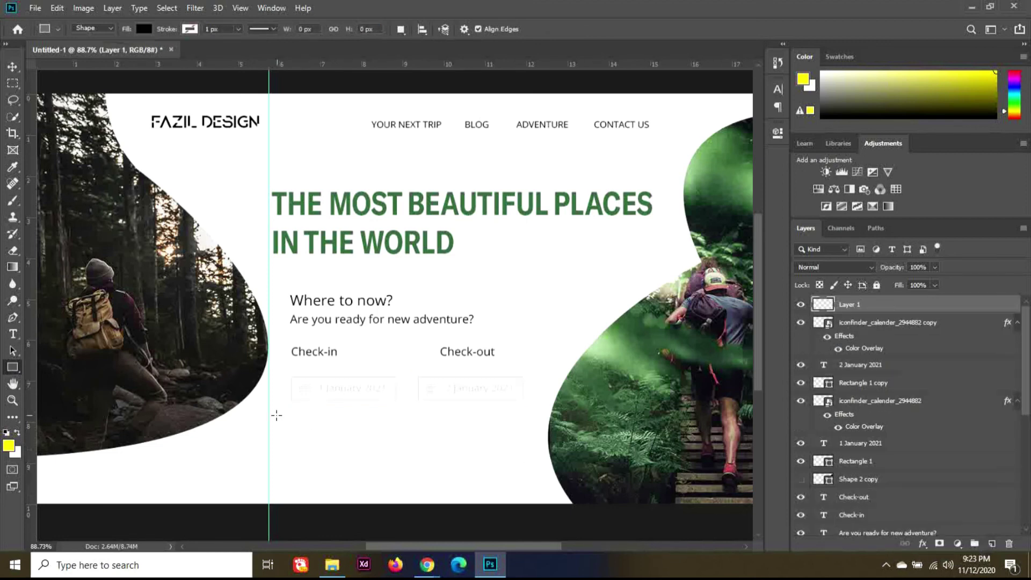
left_click_drag(333, 423, 479, 455)
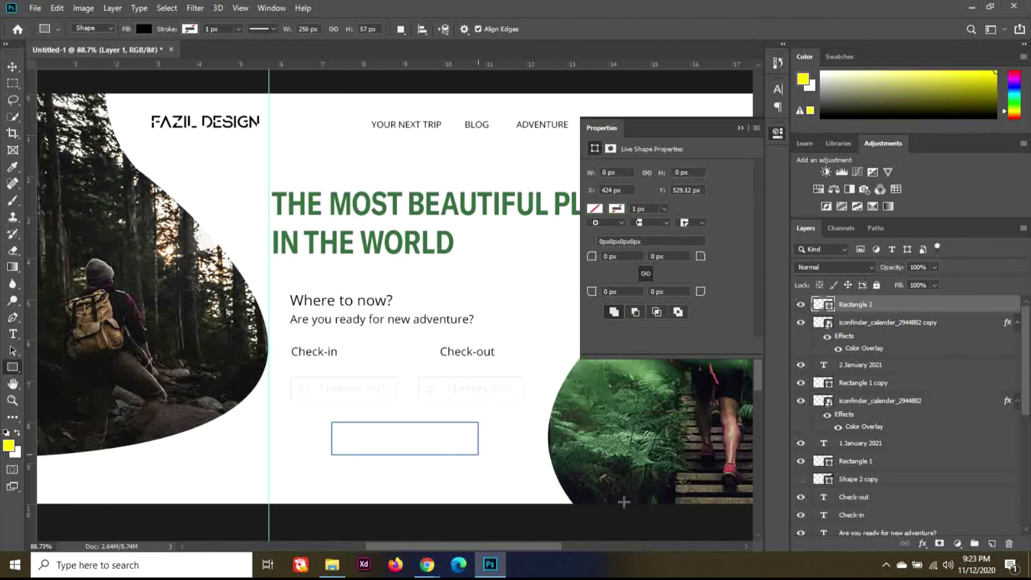
- Fill the new rectangle with green #407342, adjusted from a green sampled in the forest photo
left_click(595, 209)
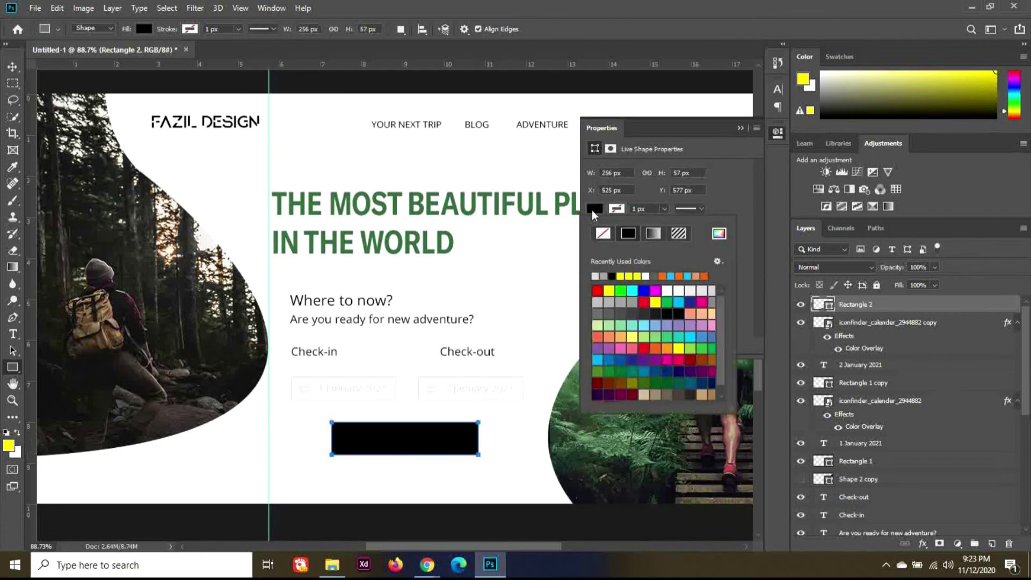
left_click(719, 233)
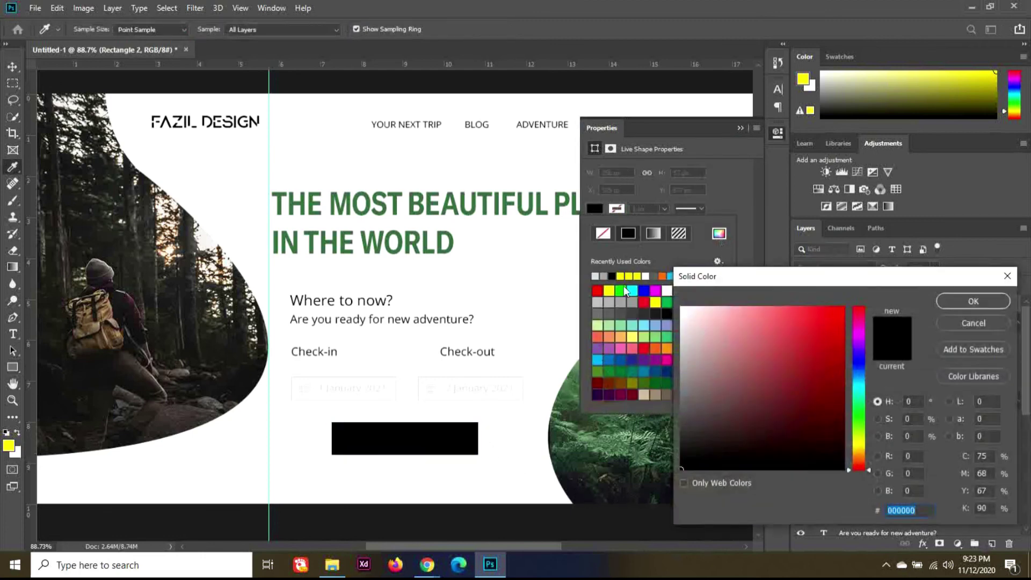
left_click(576, 372)
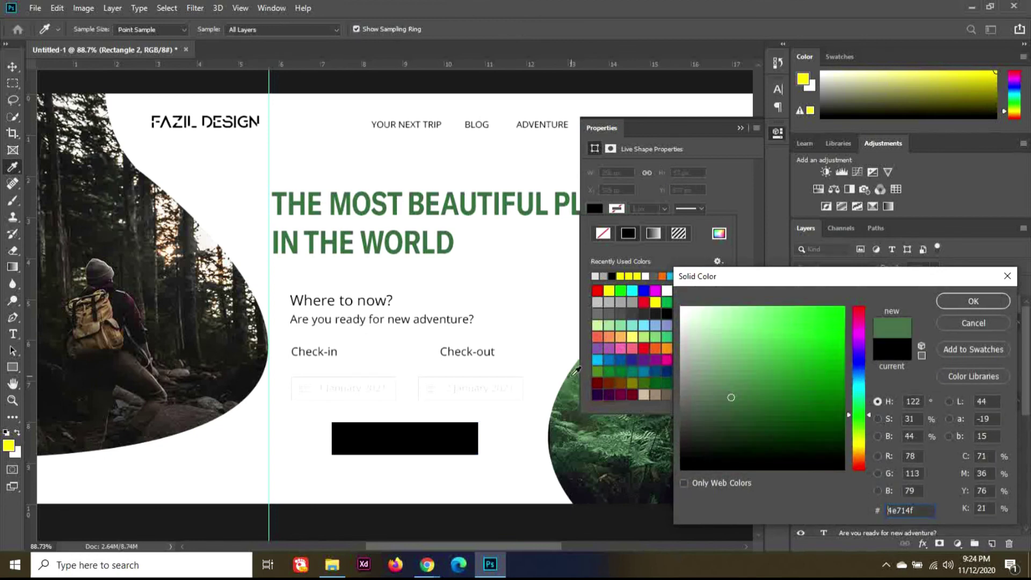
left_click(752, 397)
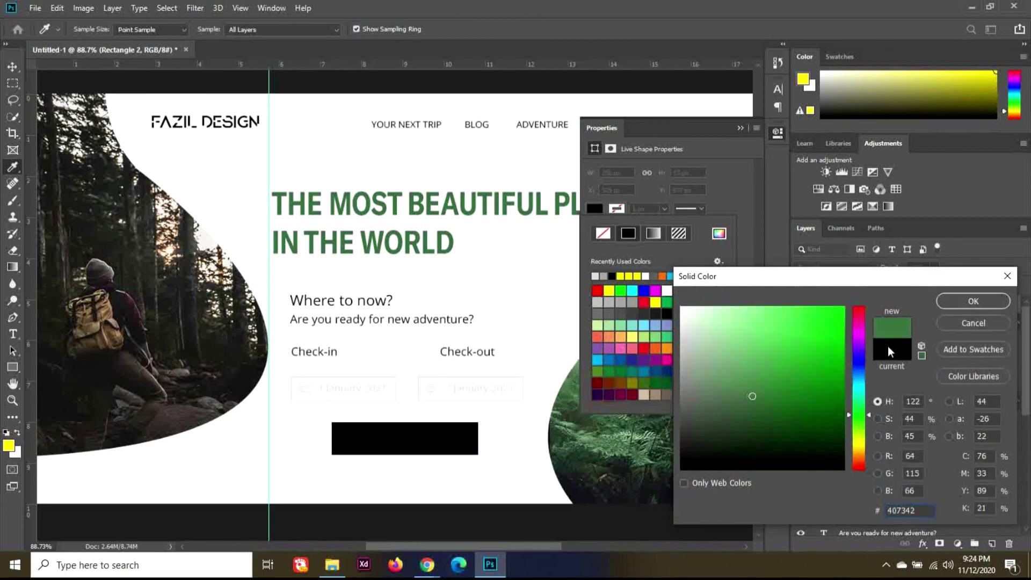
left_click(962, 301)
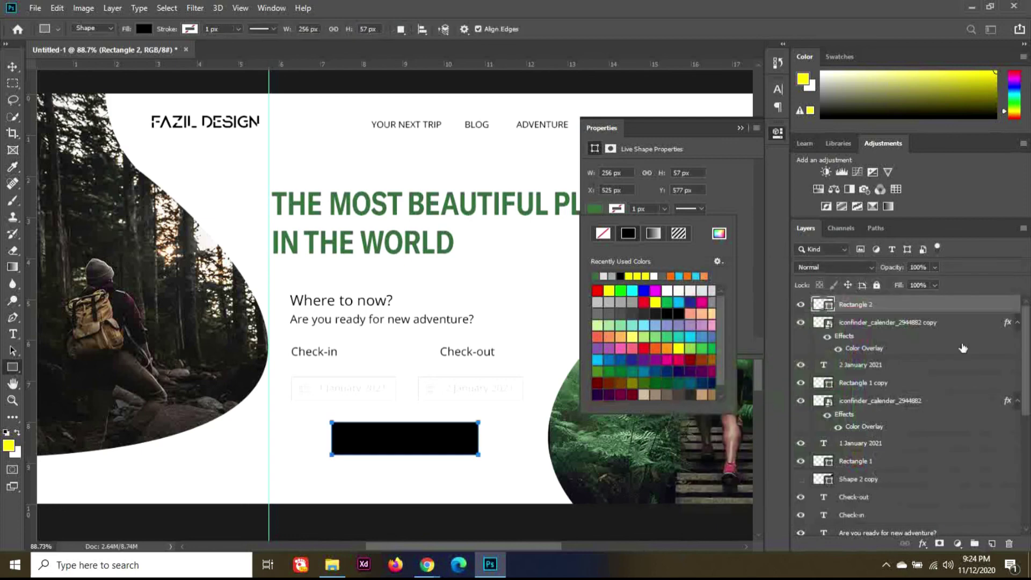
left_click(740, 128)
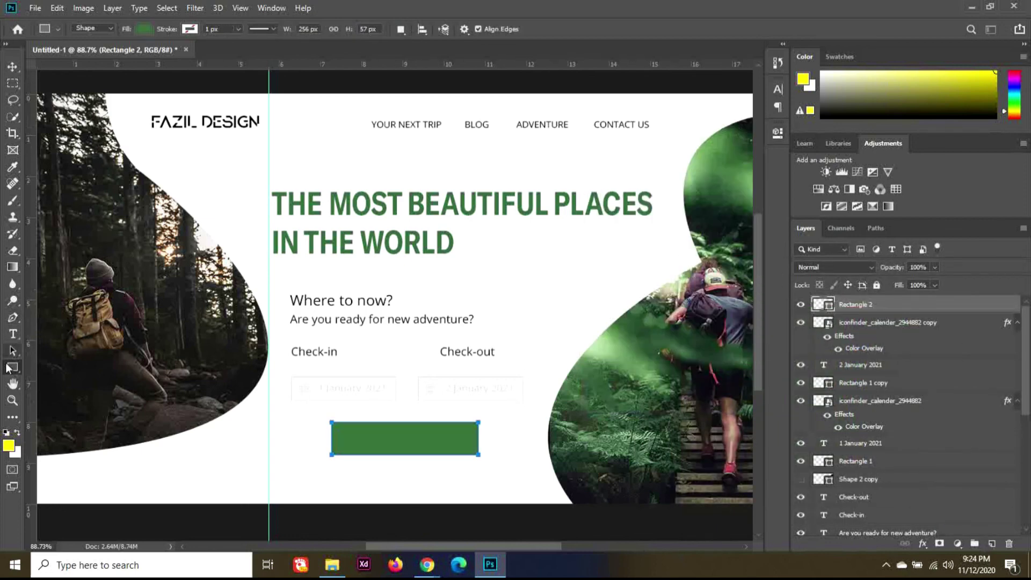
- Add a new text layer reading "Search" on the blank area just below the green rectangle
left_click(13, 334)
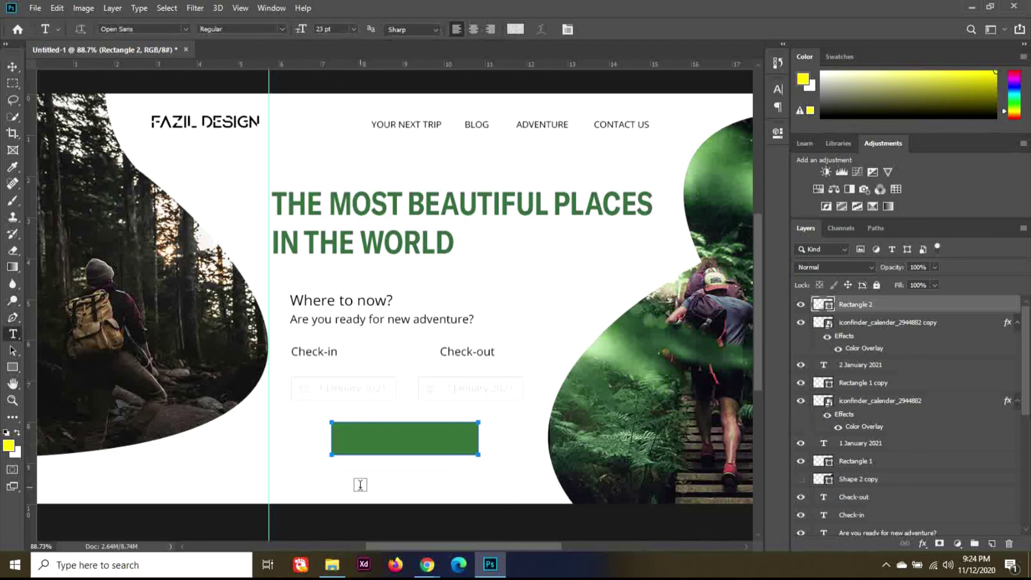
left_click(358, 486)
type("Book")
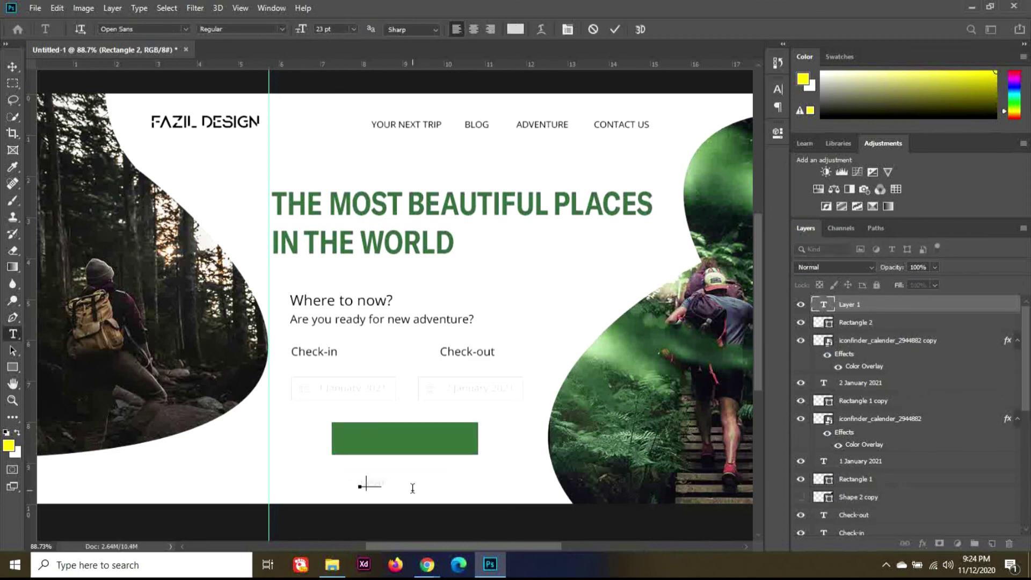
key("BackSpace")
key("BackSpace")
key("BackSpace")
key("BackSpace")
type("Search")
- Recolour the whole "Search" text to white
key("ctrl+a")
left_click(513, 31)
left_click(680, 310)
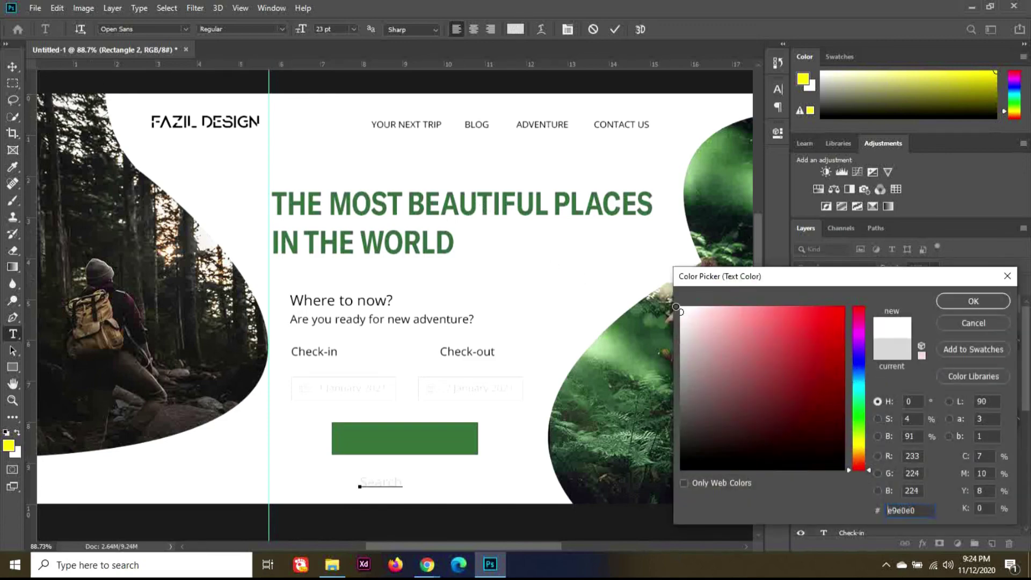
left_click(678, 308)
left_click(974, 301)
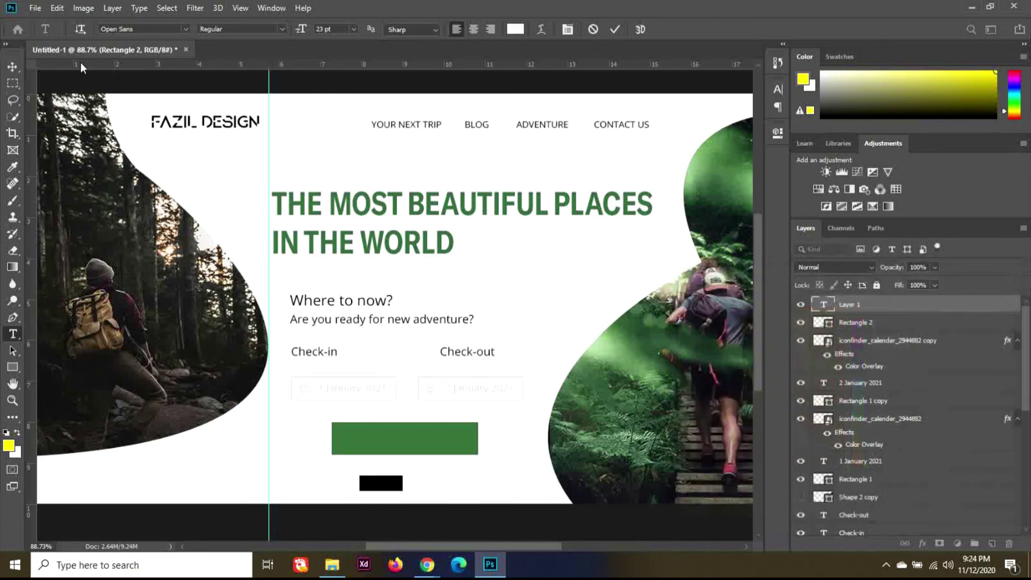
- Move the "Search" text to the middle of the green button and scale it up proportionally to about 116%
left_click(13, 66)
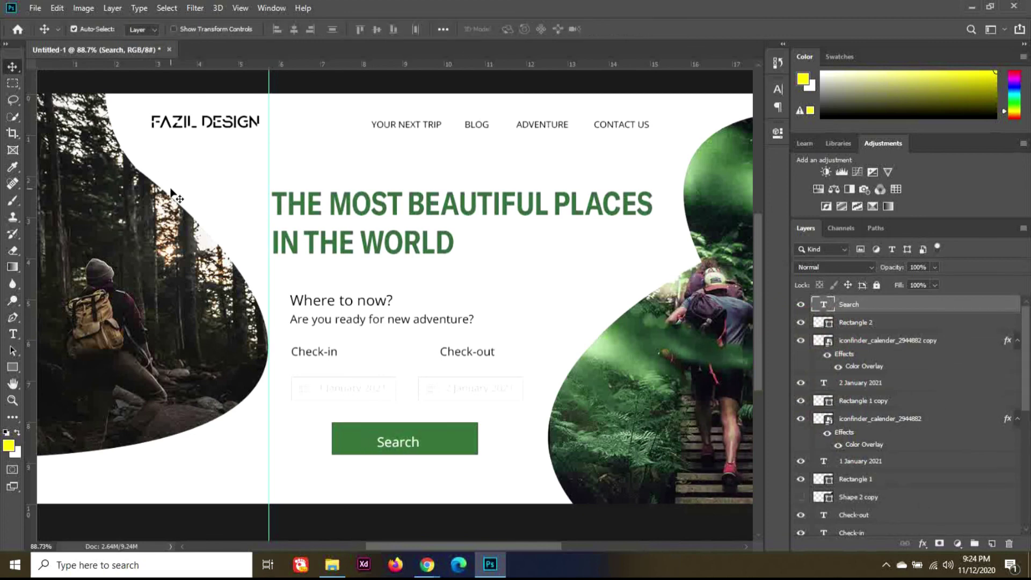
key("shift+Right")
key("shift+Up")
left_click_drag(397, 438, 400, 439)
key("ctrl+t")
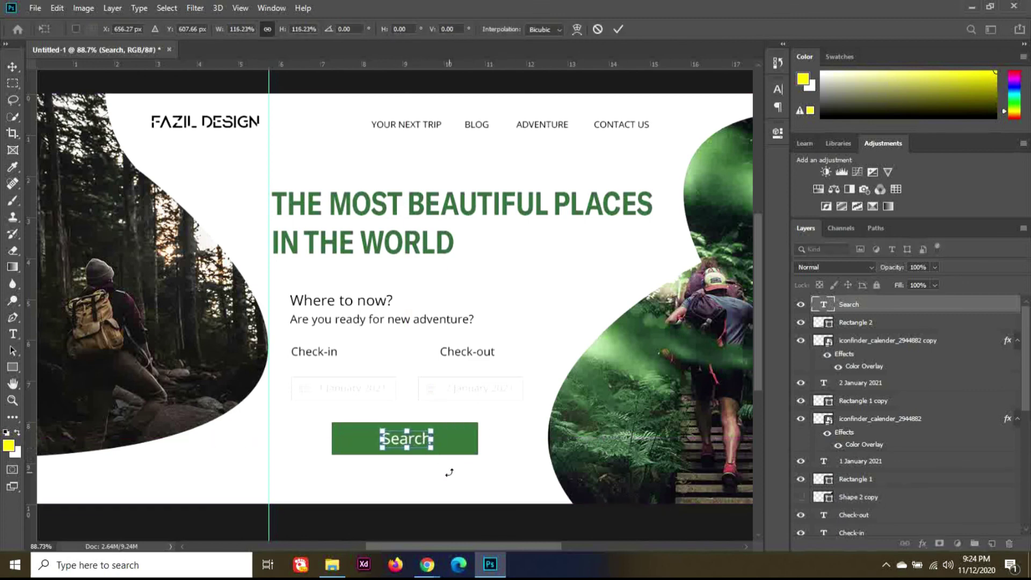
key("Return")
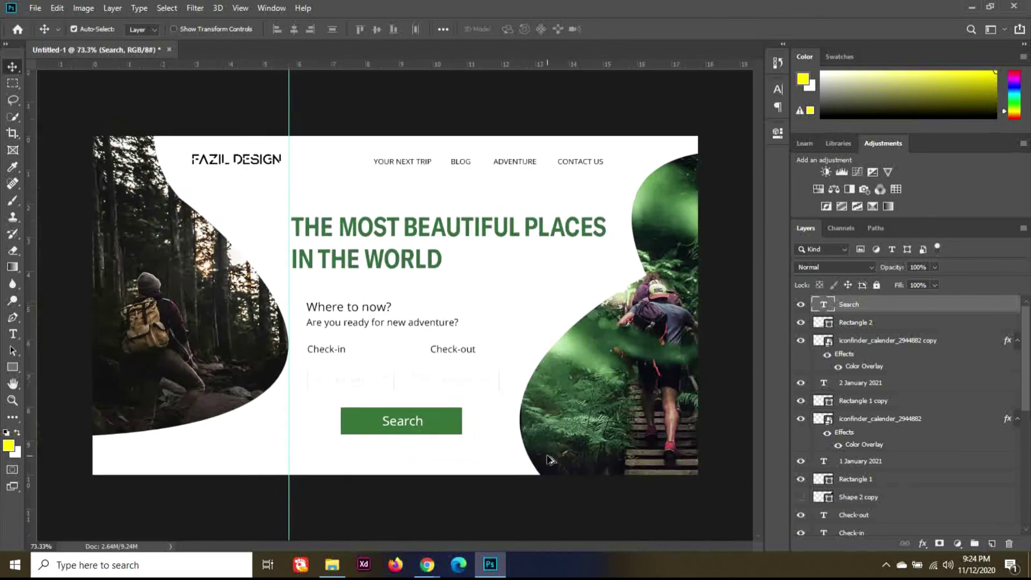
- Remove the vertical guide beside the heading from the canvas and view the whole layout
scroll(546, 458, "down", 4)
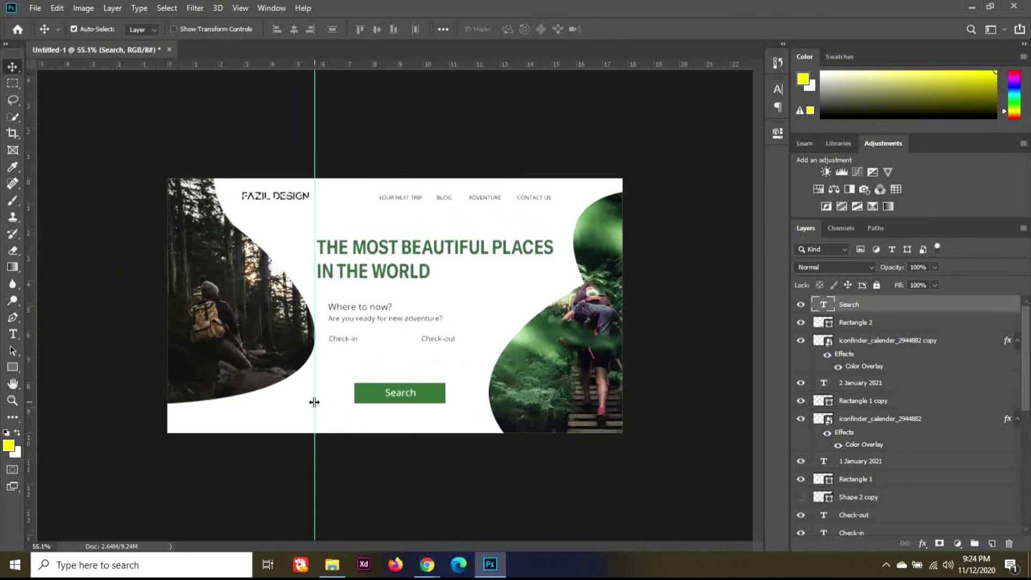
left_click_drag(314, 403, 24, 376)
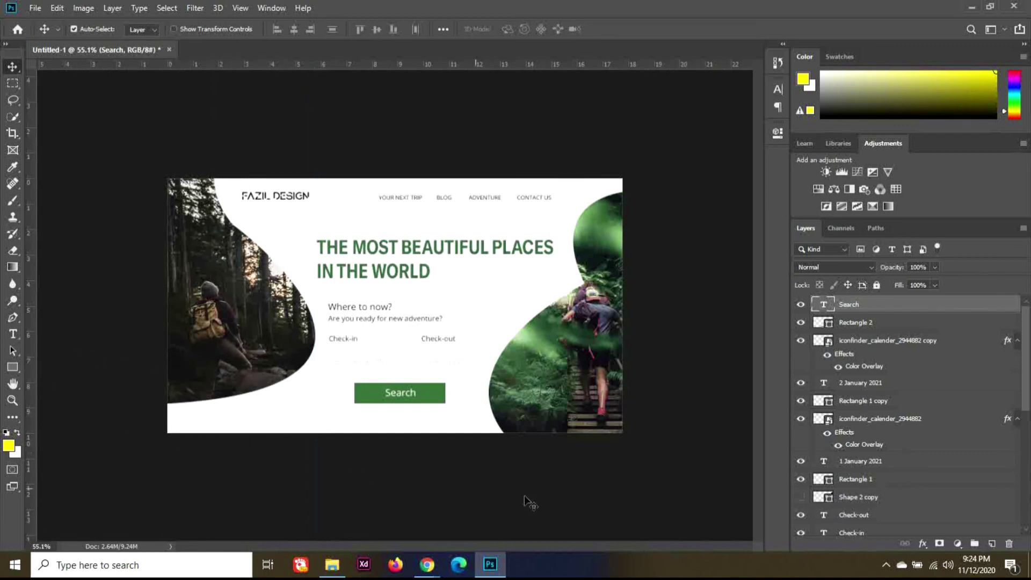
key("ctrl+plus")
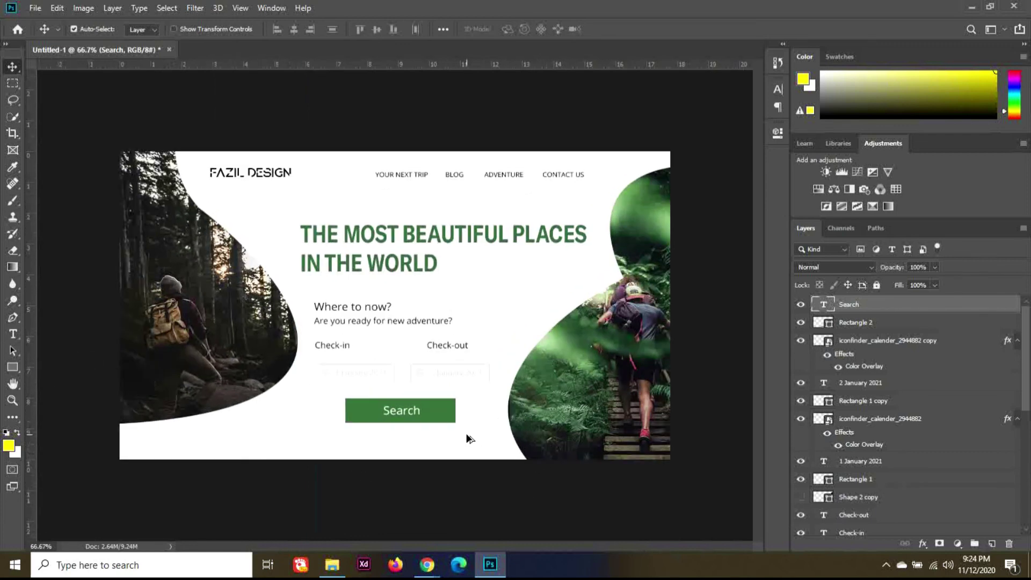
scroll(466, 433, "down", 1)
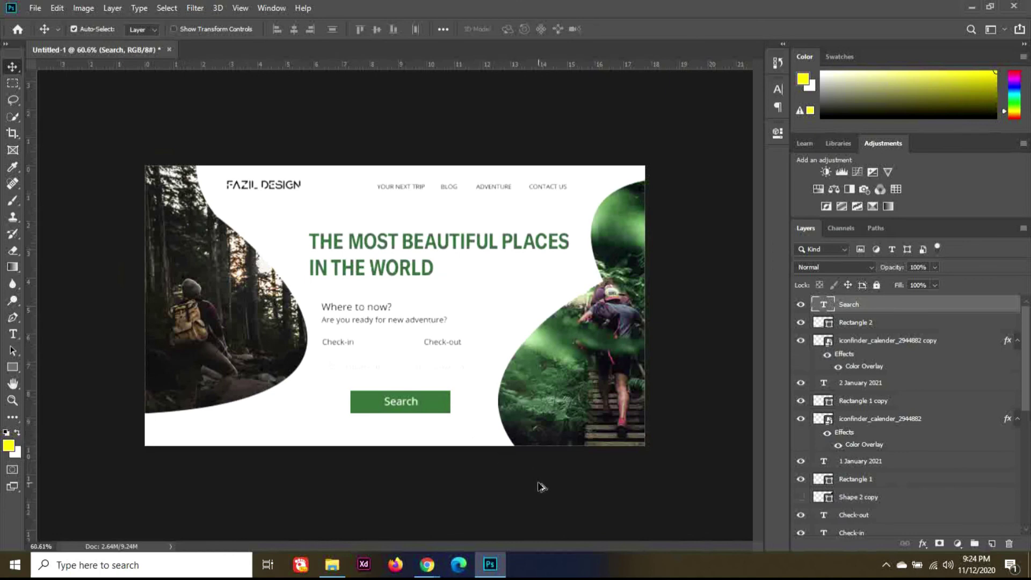